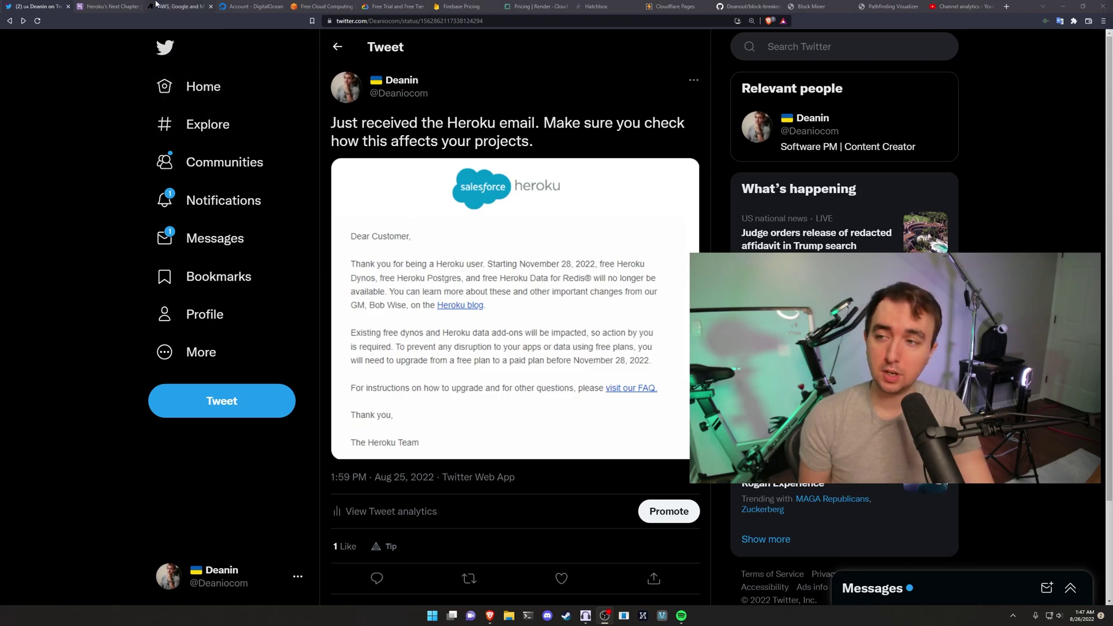
Read the Heroku's Next Chapter post, highlighting the customer-priorities phrase and the low-cost paid plans paragraph.
left_click(110, 6)
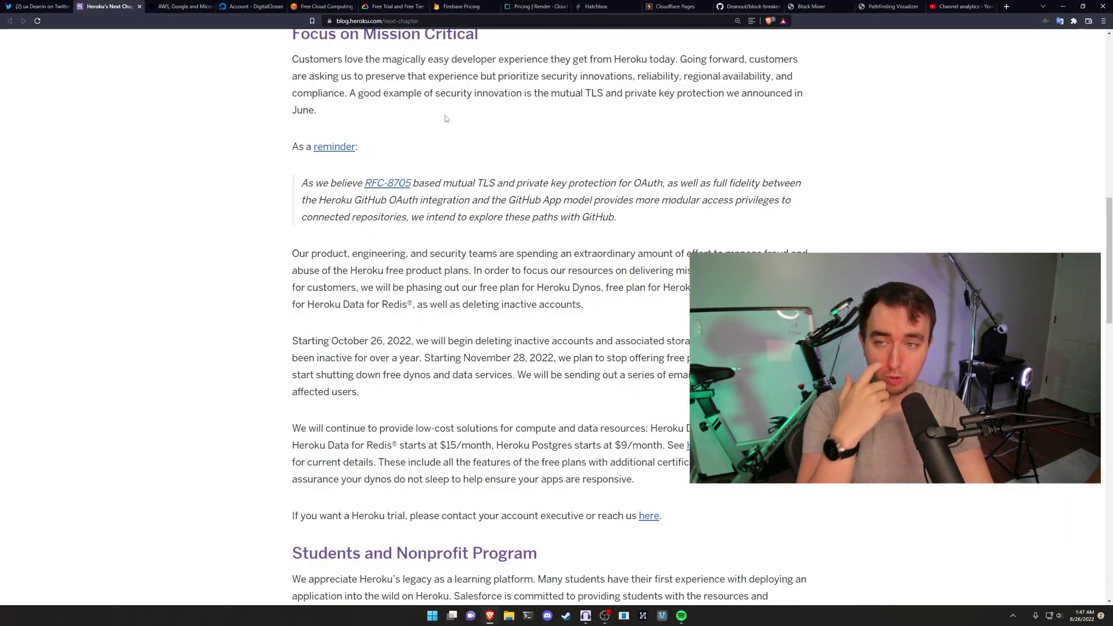
scroll(472, 134, "up", 1)
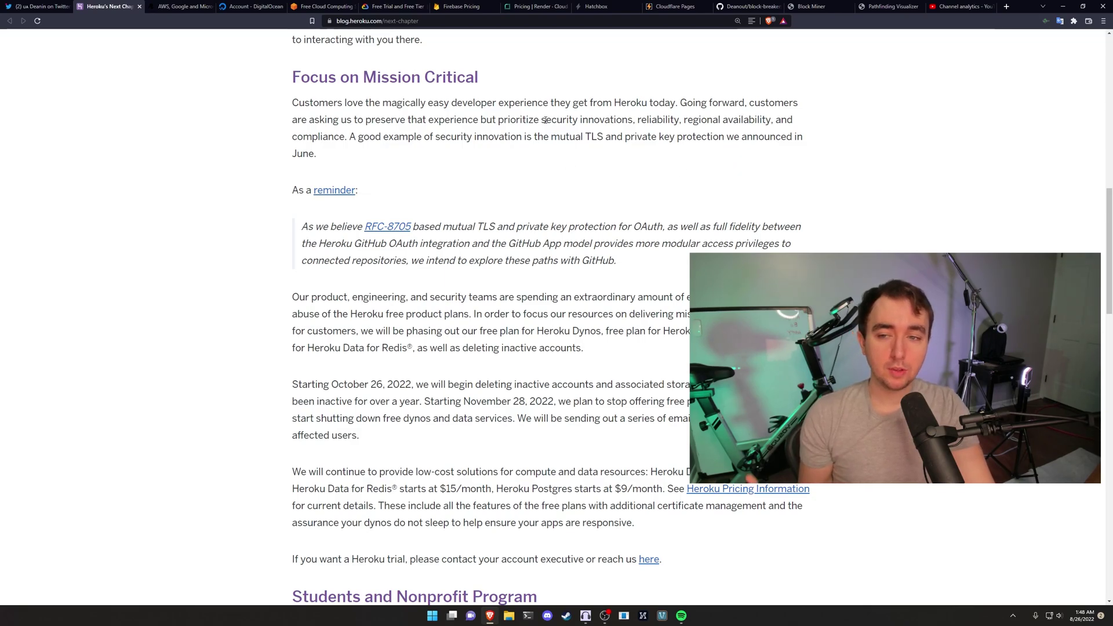
left_click_drag(362, 120, 526, 117)
left_click(587, 126)
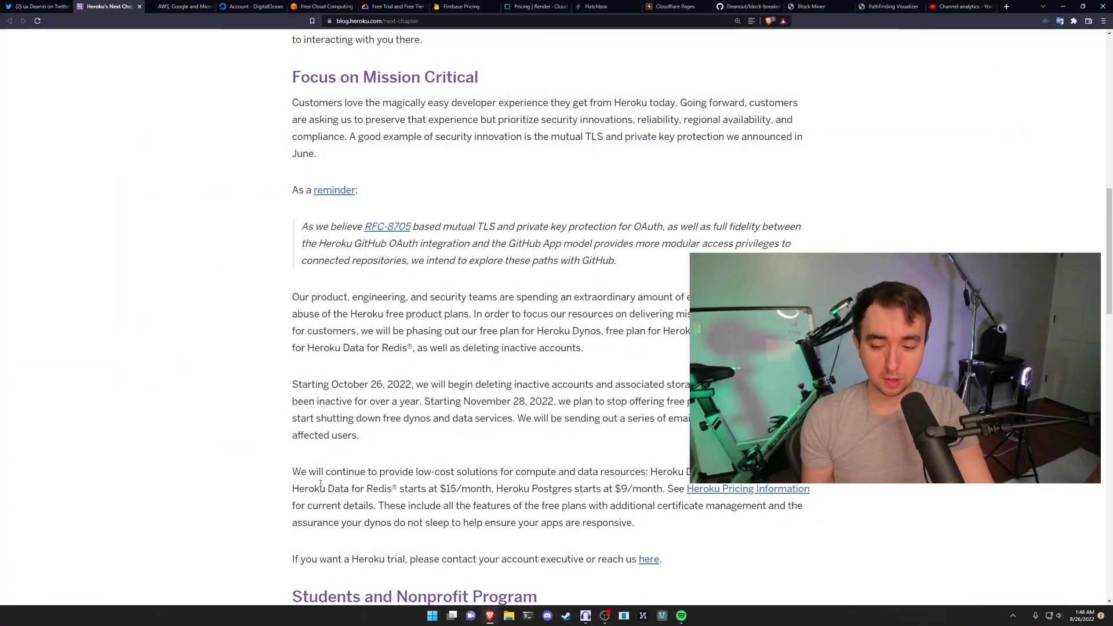
left_click_drag(649, 471, 671, 522)
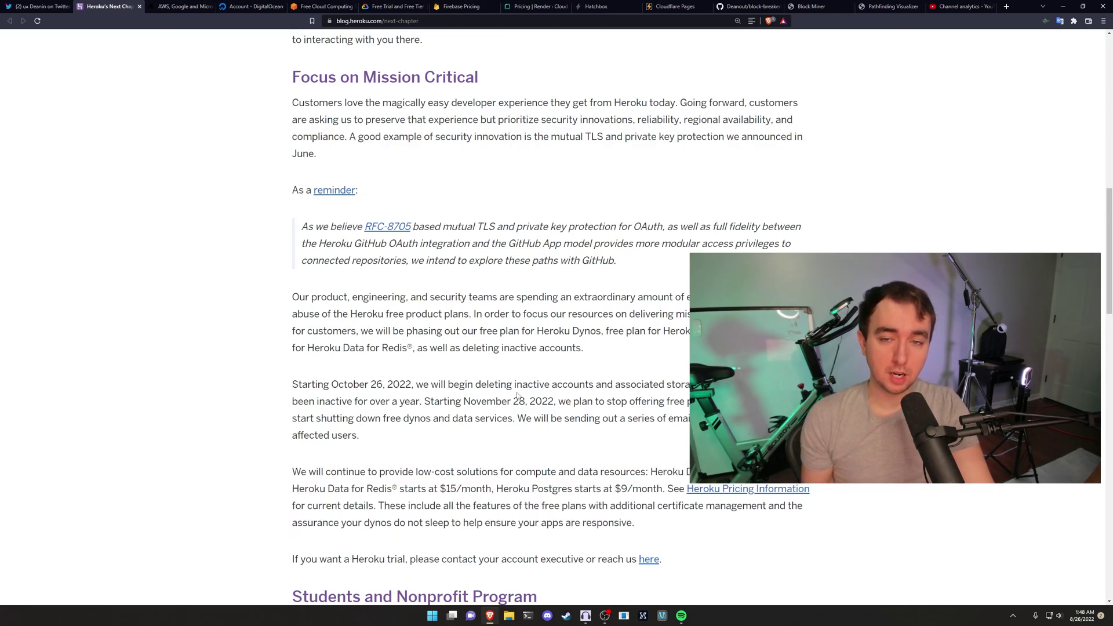
Review The Register's cloud market share article and the paragraph under its chart, then move to DigitalOcean.
left_click(196, 6)
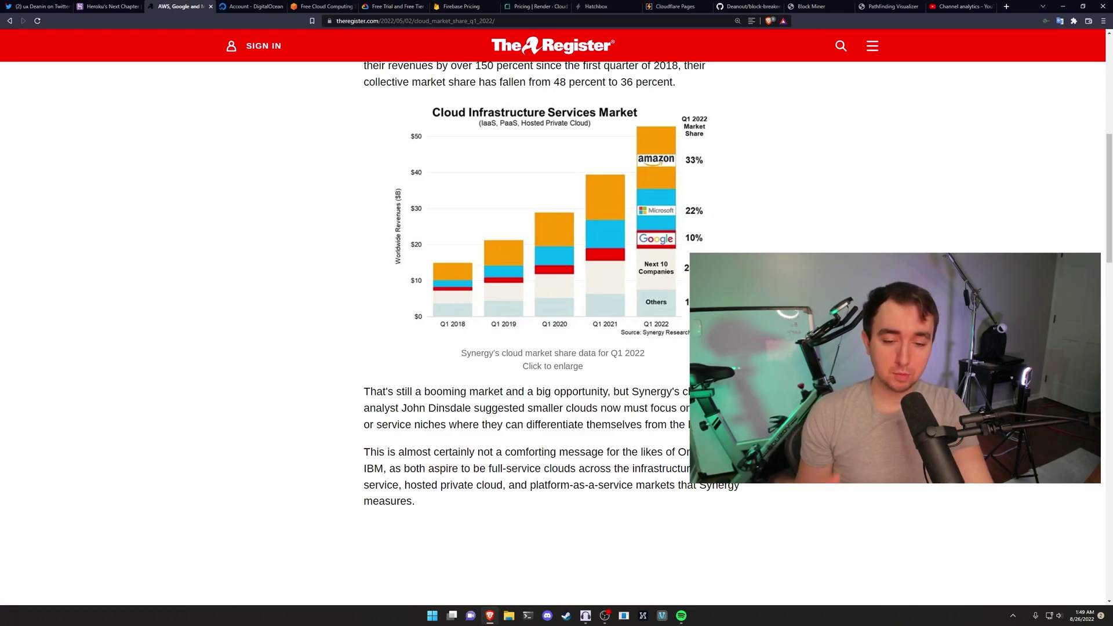
left_click_drag(365, 392, 516, 409)
left_click(542, 408)
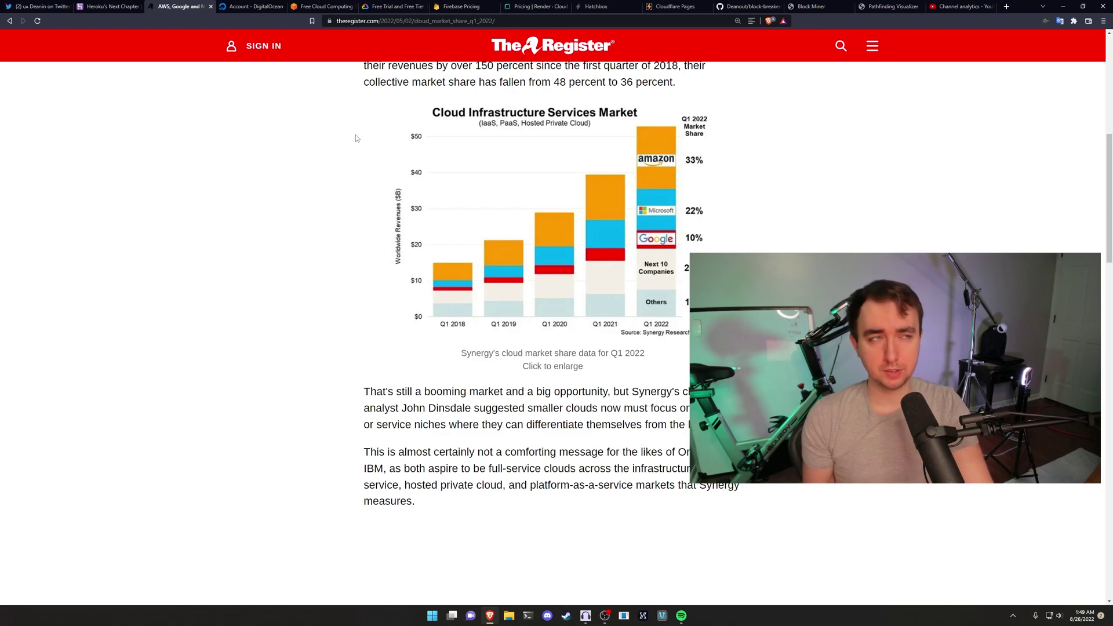
left_click(266, 7)
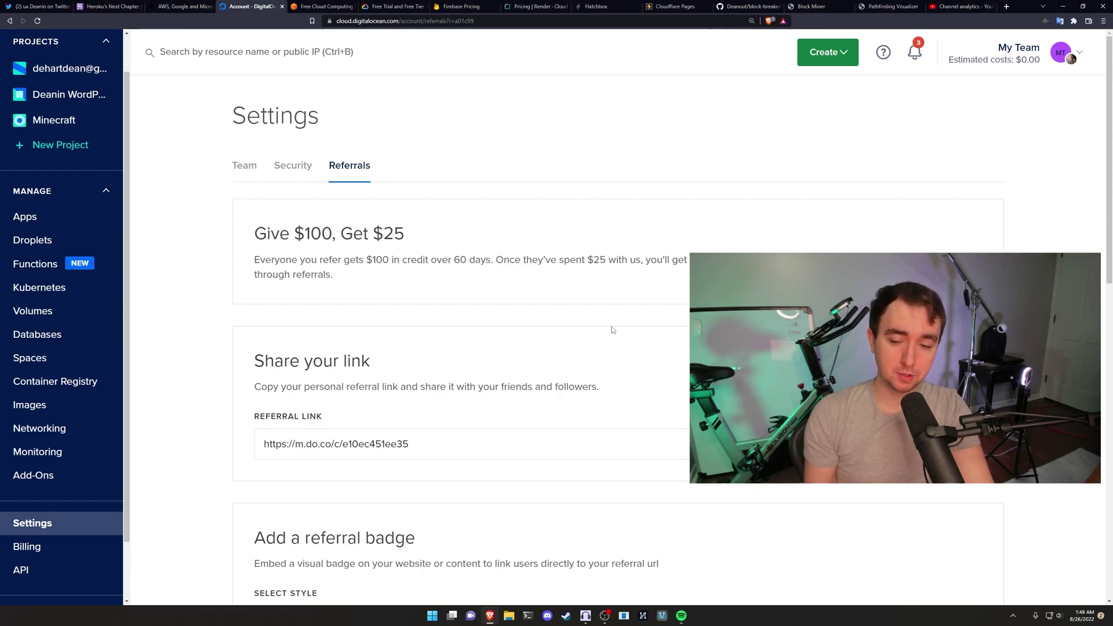
Check the DigitalOcean referral credit amount and open the Create resources list.
mouse_move(470, 435)
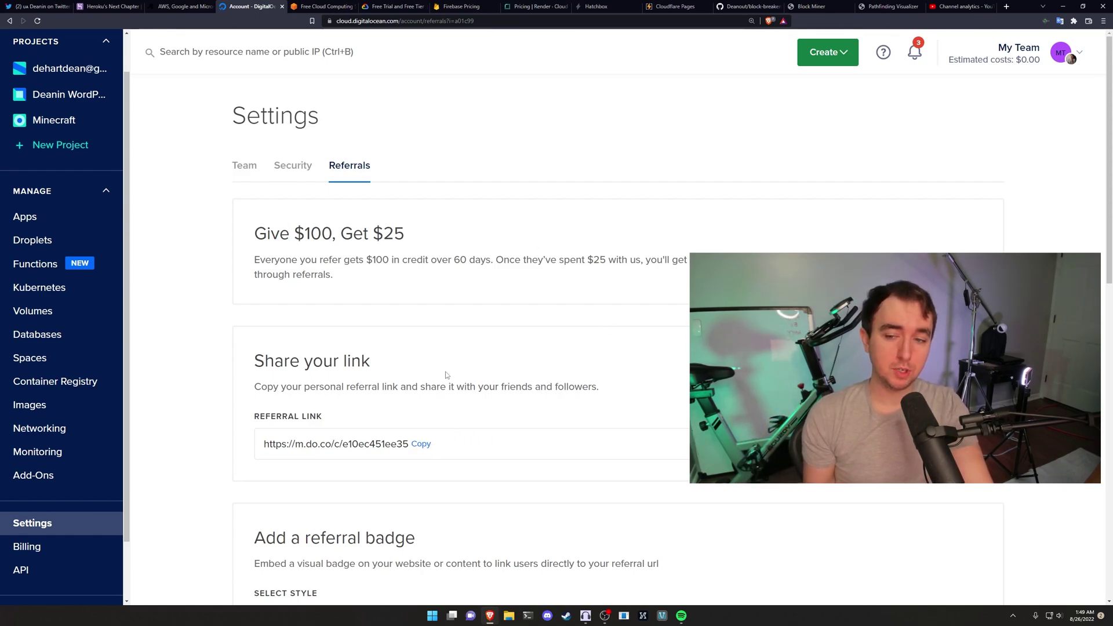
left_click_drag(310, 235, 322, 235)
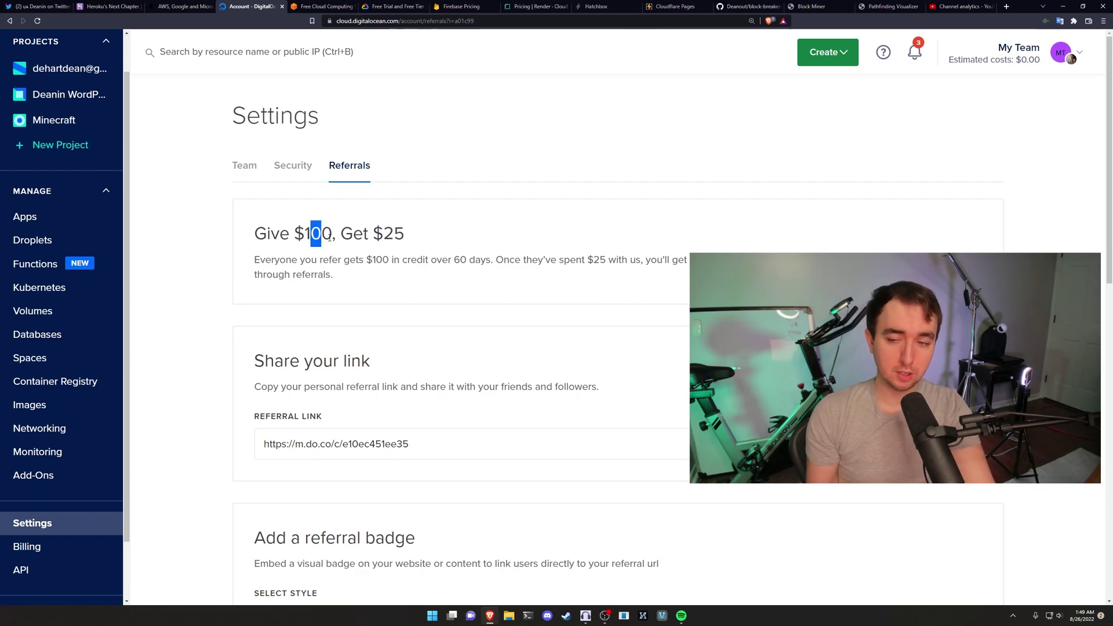
left_click(325, 235)
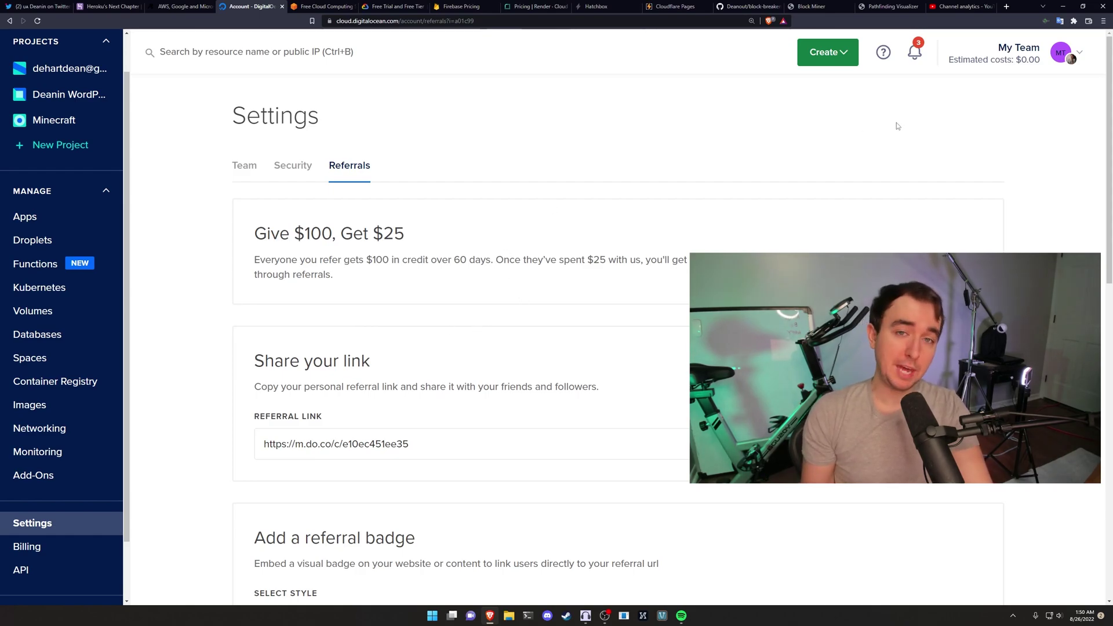
left_click(830, 59)
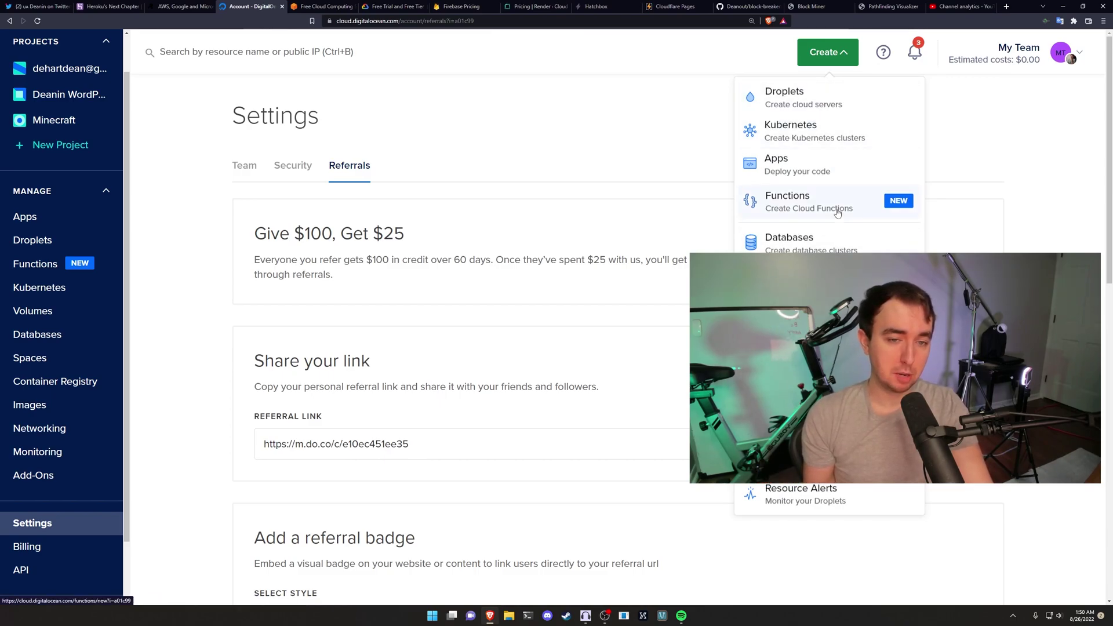
Start a new Droplet and select the $4/mo basic plan.
left_click(837, 110)
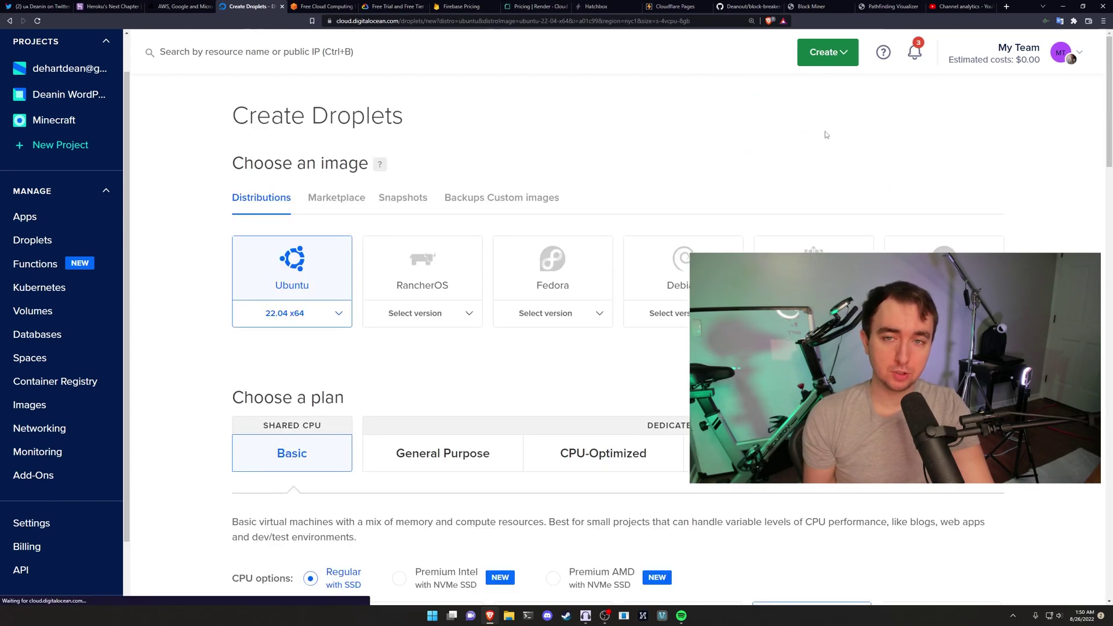
scroll(380, 346, "down", 1)
scroll(379, 346, "down", 2)
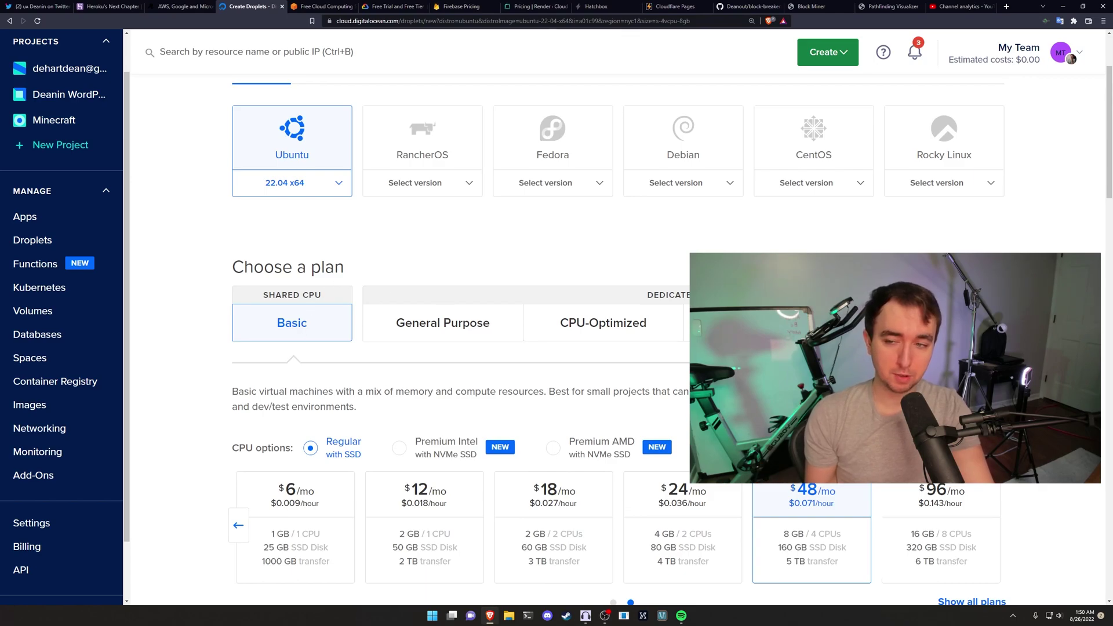
scroll(296, 395, "down", 2)
left_click(239, 395)
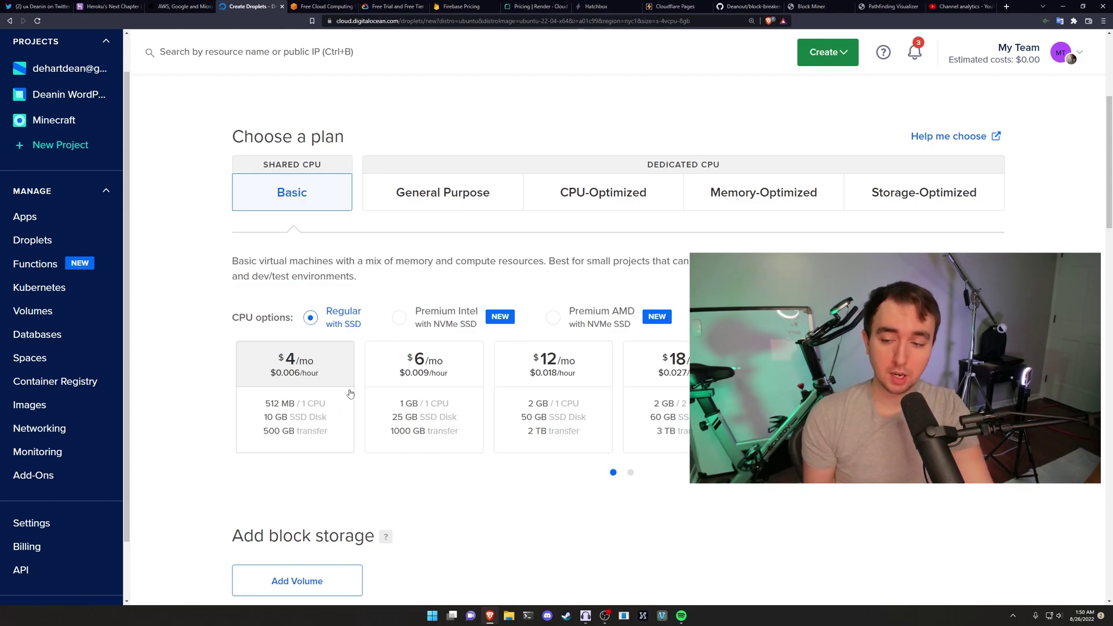
left_click(350, 393)
Load gorails.com in a new tab and move that tab further left.
key("ctrl+t")
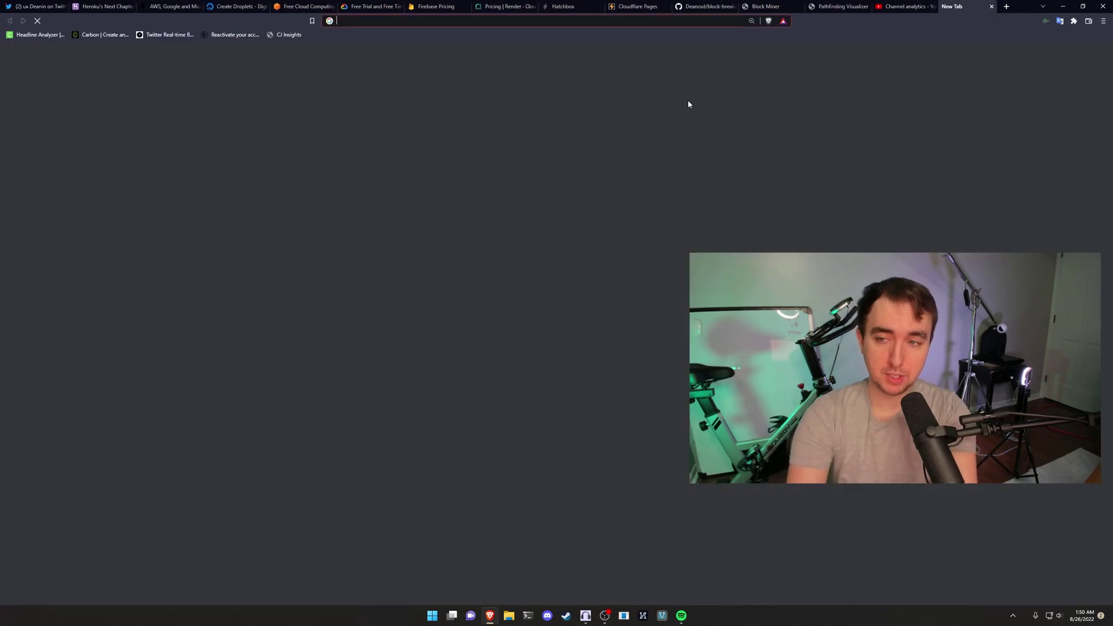
type("gorails.com")
key("Return")
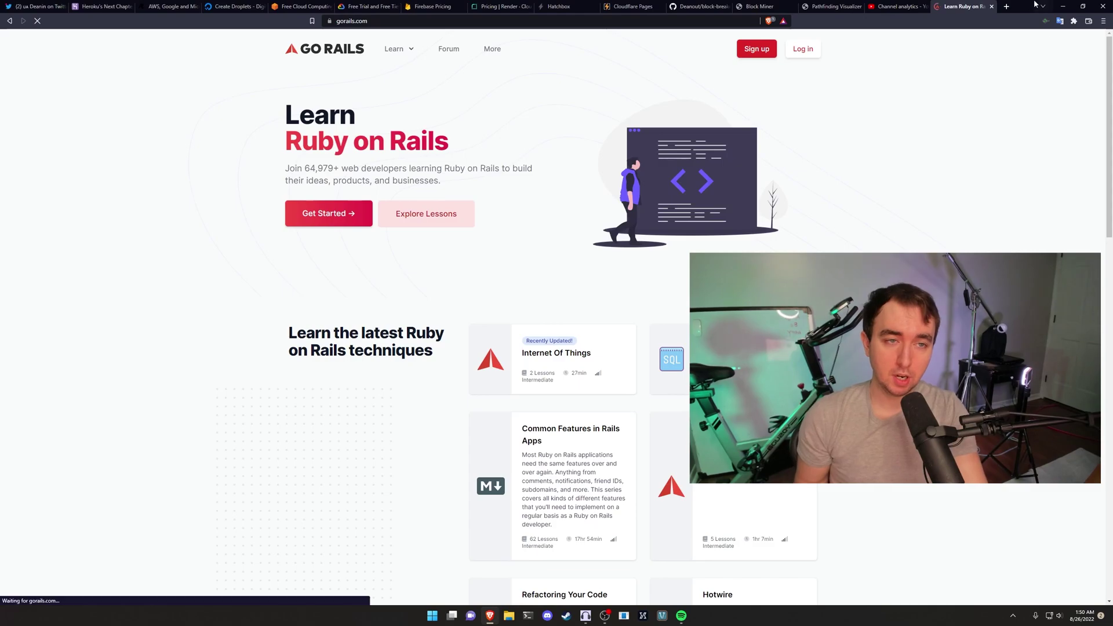
left_click_drag(963, 6, 284, 6)
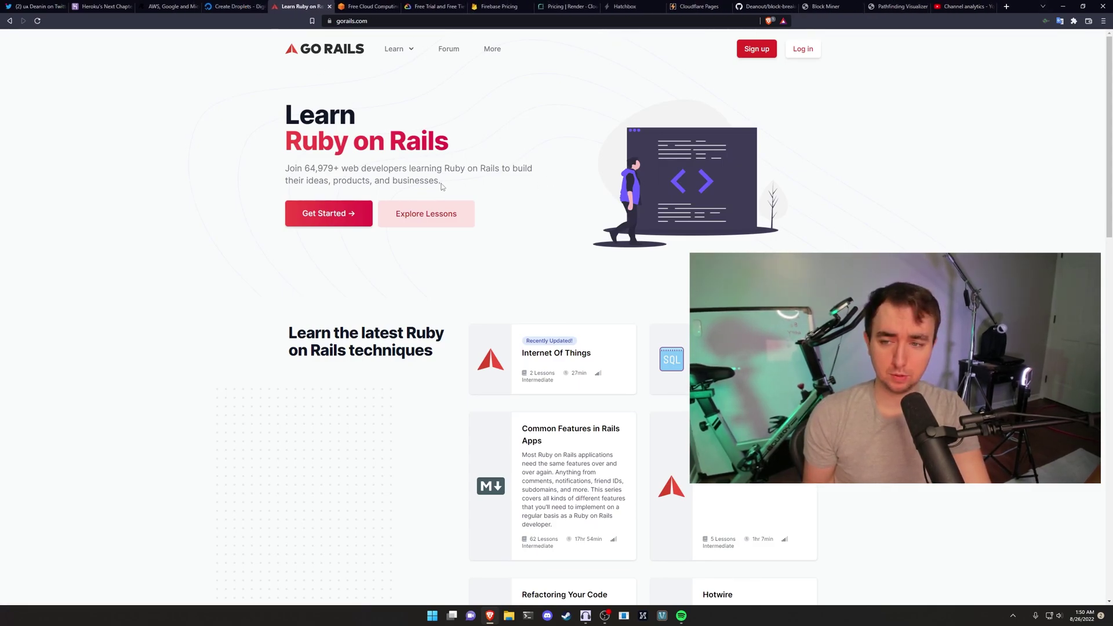
Highlight GoRails' 64,979+ learner count, then return to the DigitalOcean droplet plans.
left_click_drag(307, 168, 344, 170)
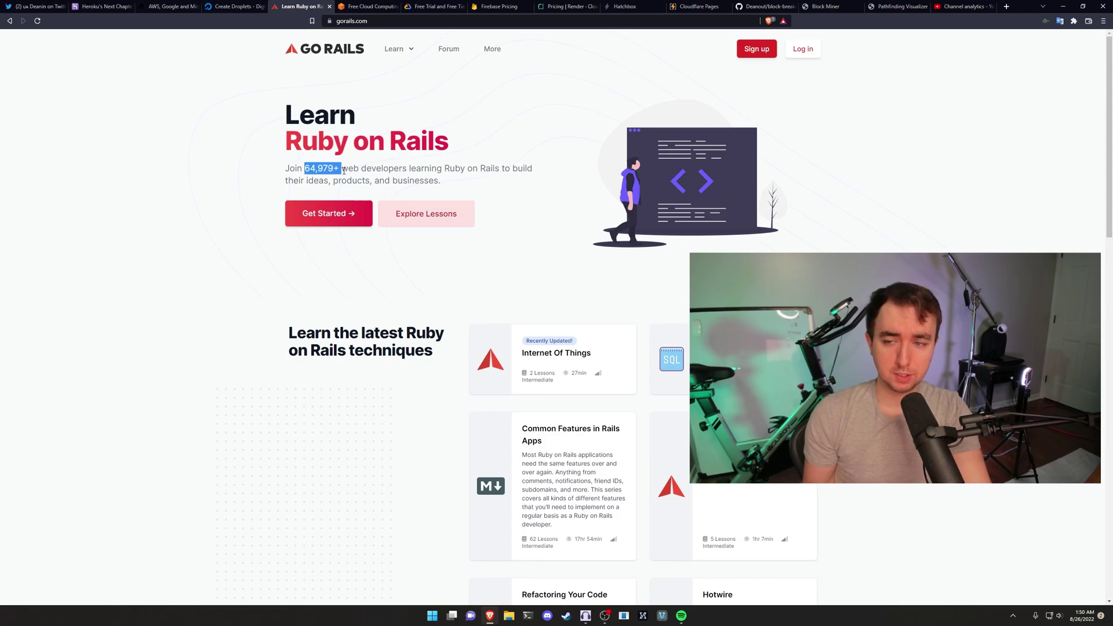
left_click(382, 175)
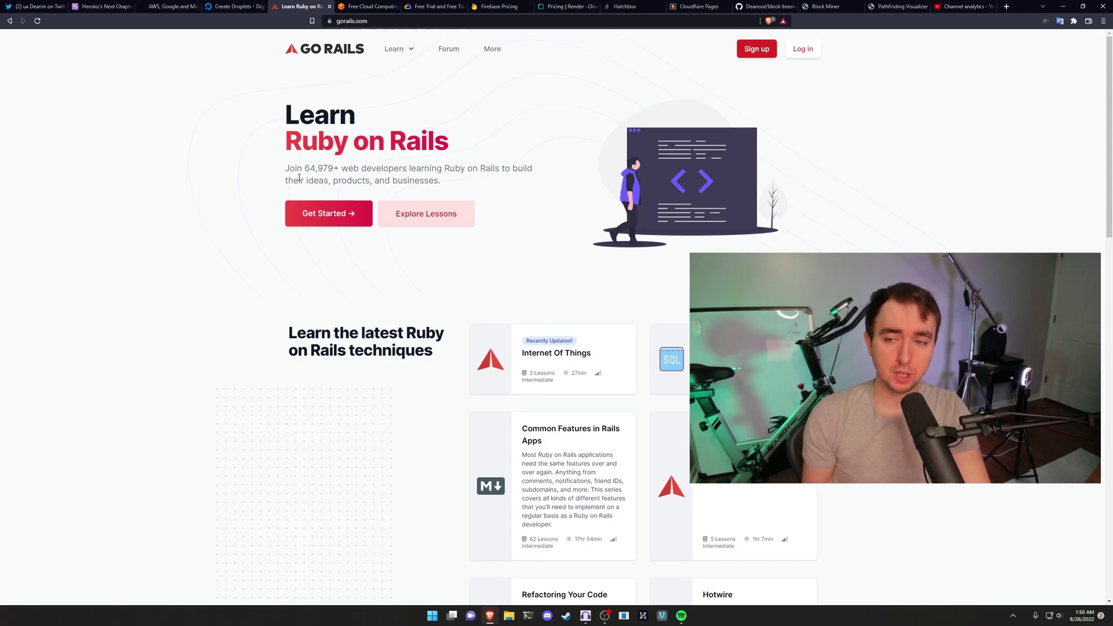
left_click_drag(311, 169, 343, 172)
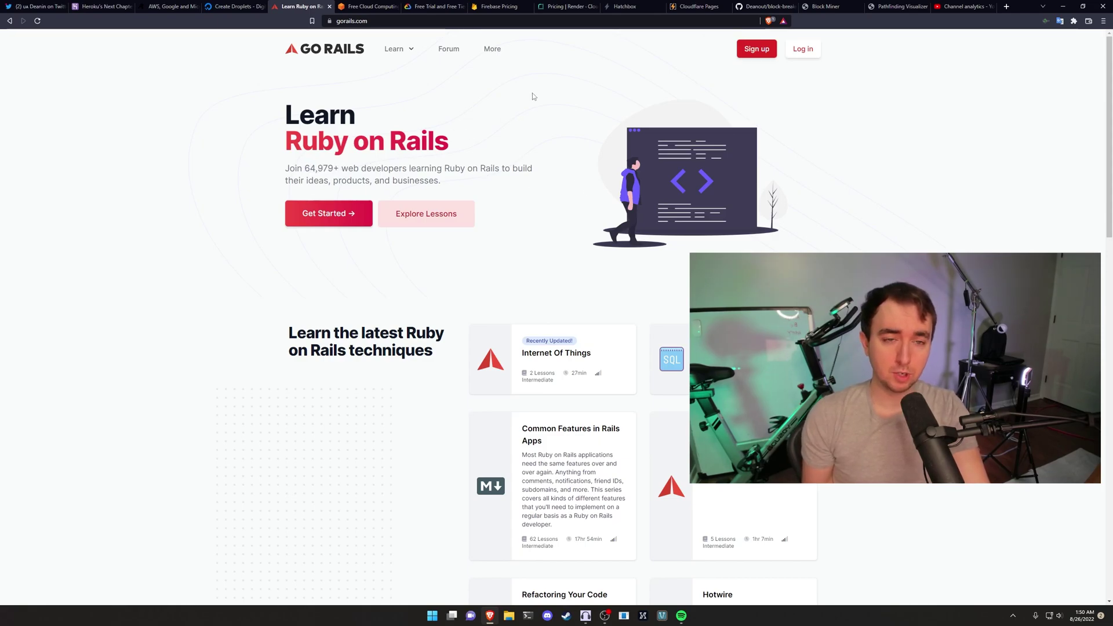
key("ctrl+shift+Tab")
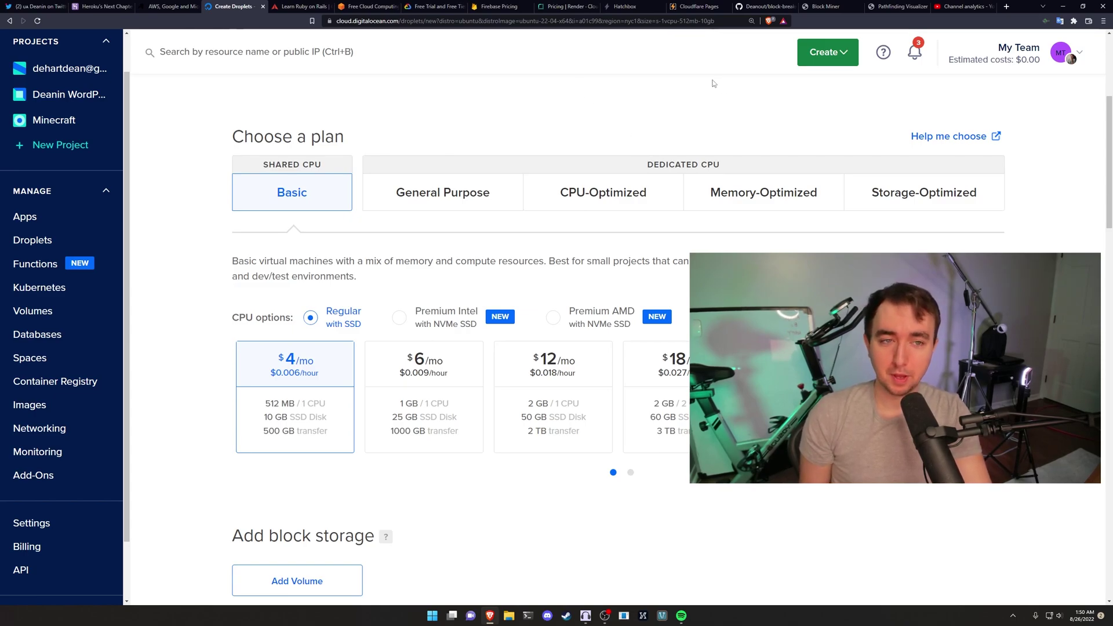
Begin a new DigitalOcean App, reaching the Resources step with GitHub as source provider.
left_click(839, 57)
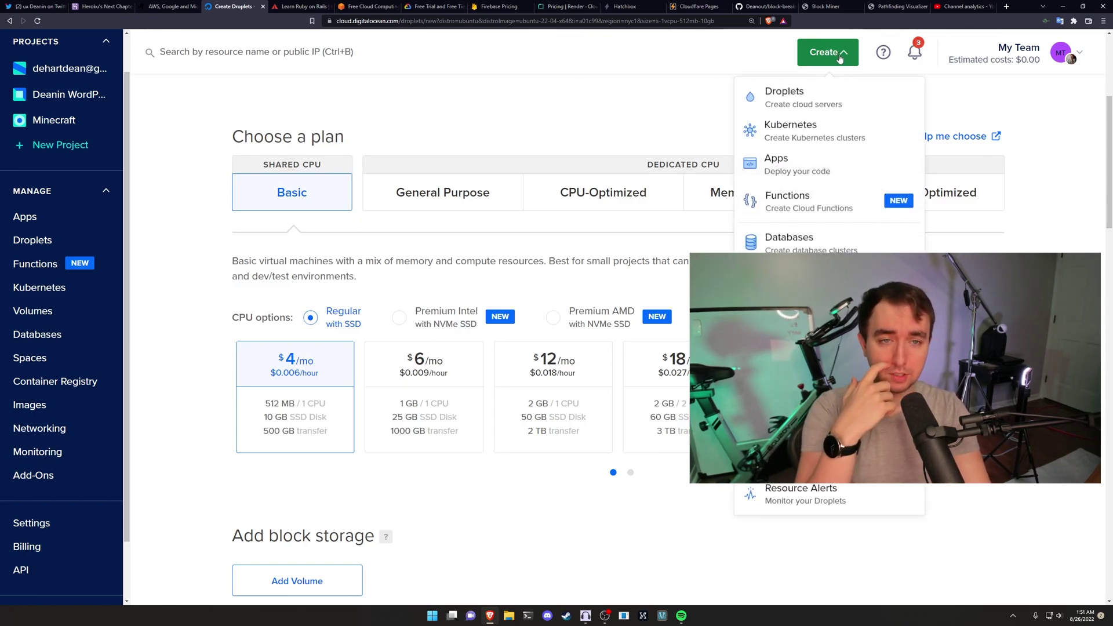
left_click(860, 179)
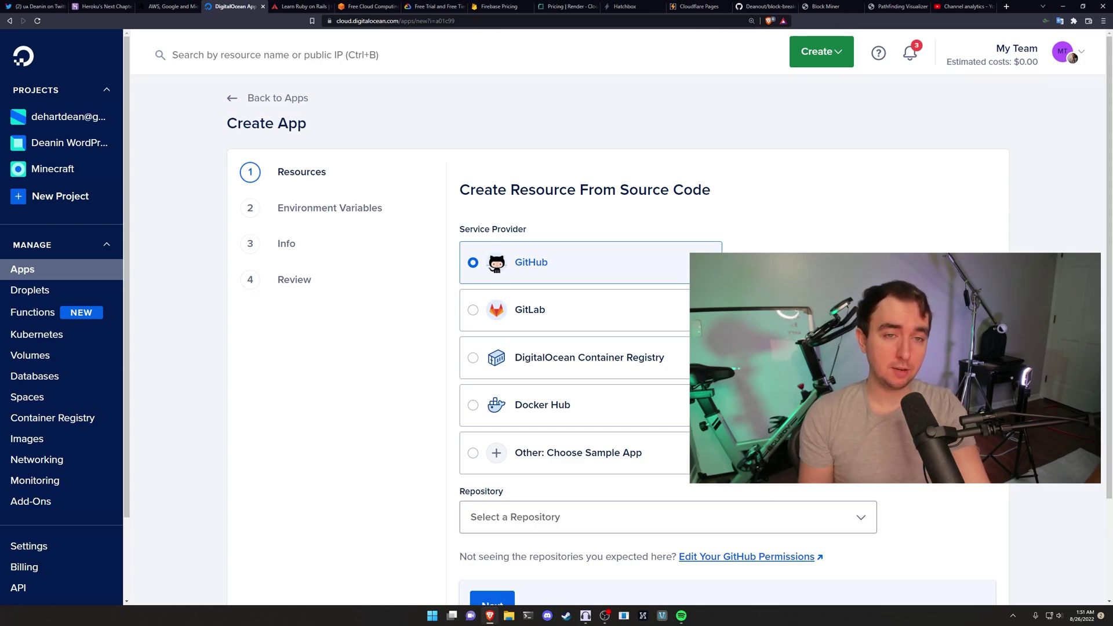
scroll(552, 507, "down", 2)
scroll(553, 508, "up", 1)
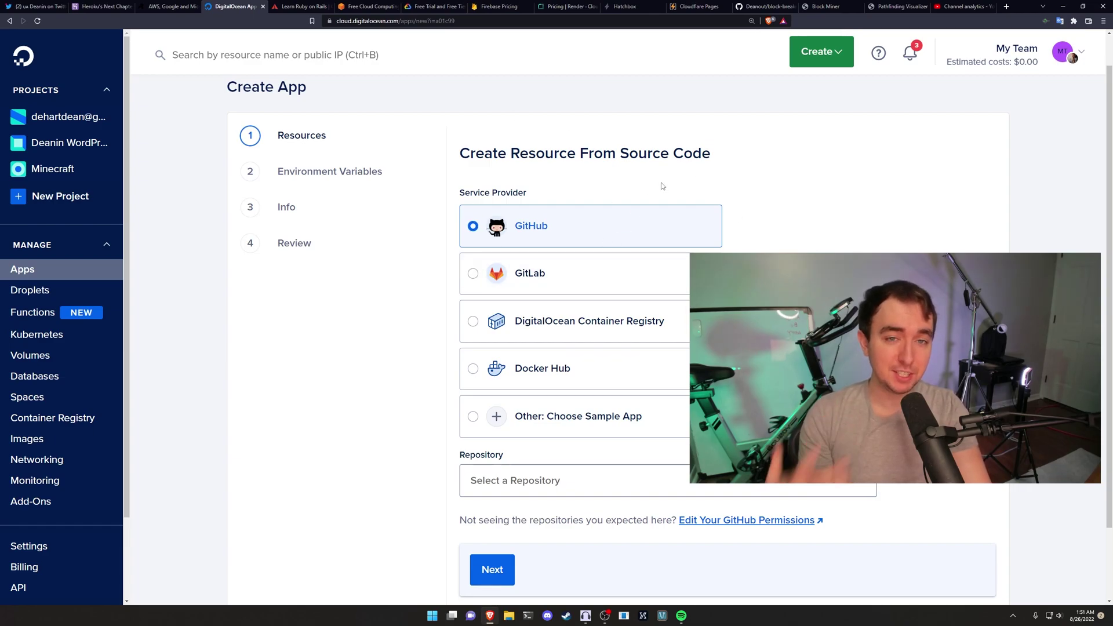
left_click(820, 51)
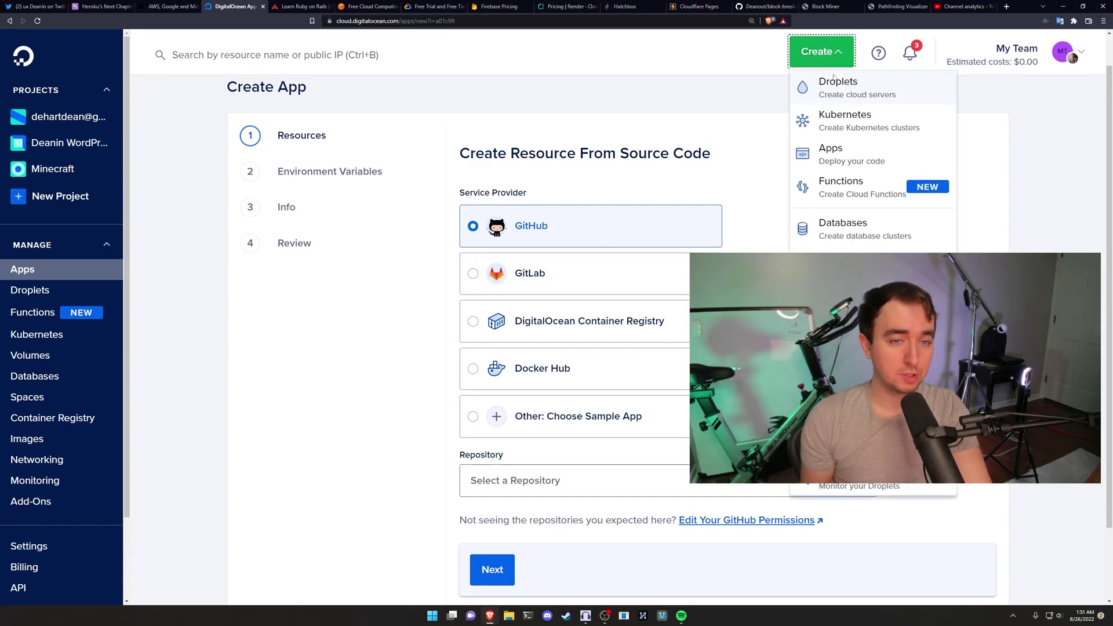
Start a new Droplet from a Marketplace image, first WordPress 5.8, and show Regular SSD plans.
left_click(860, 91)
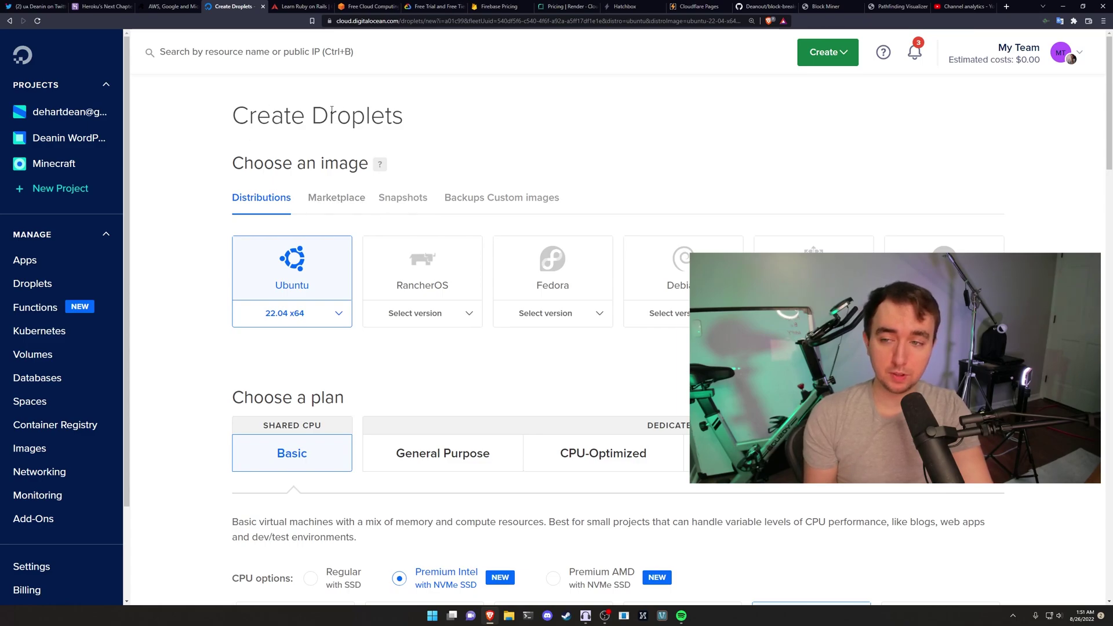
left_click(351, 198)
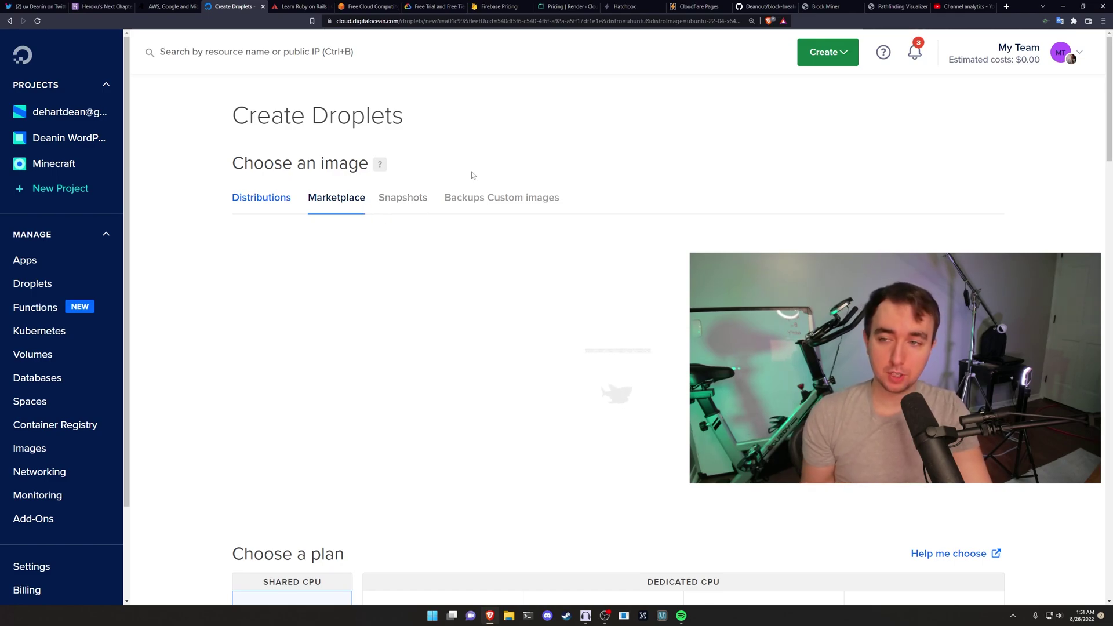
key("F5")
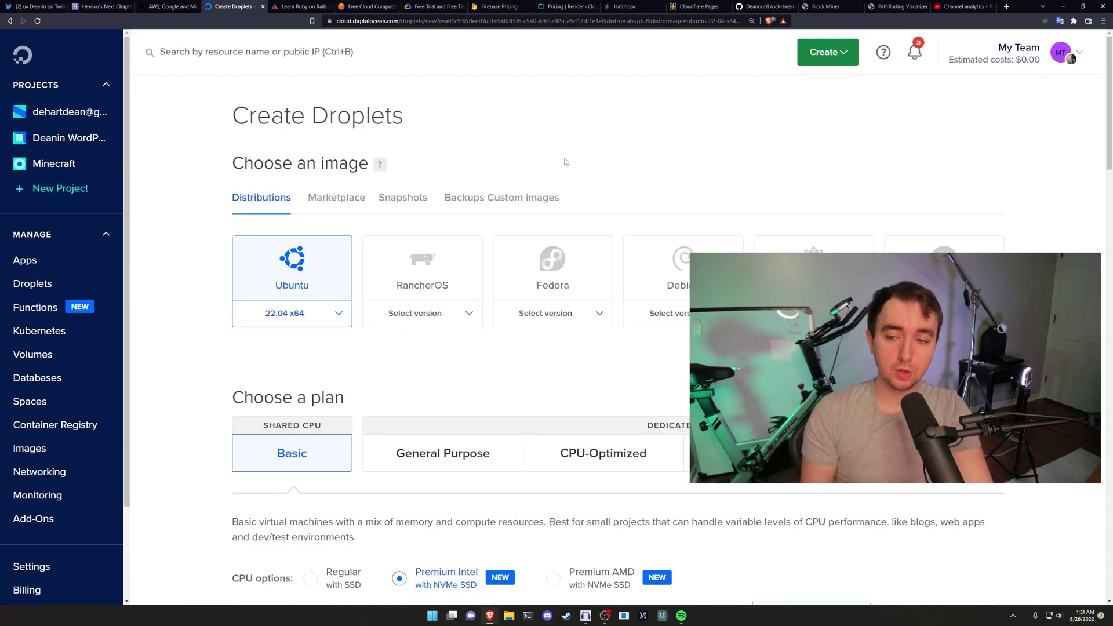
left_click(351, 201)
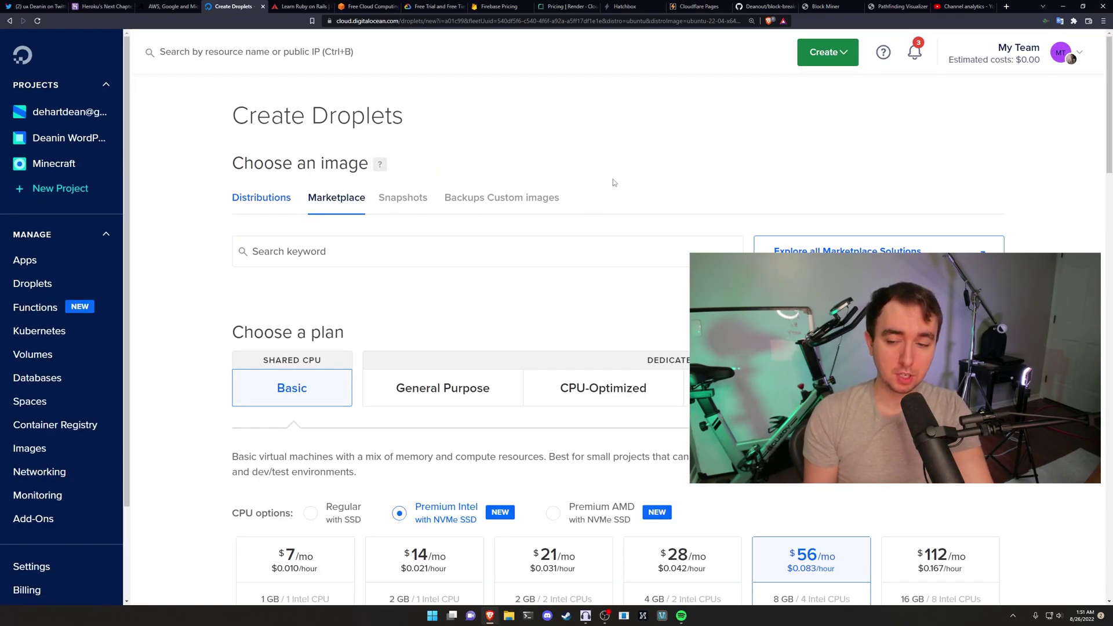
left_click(361, 333)
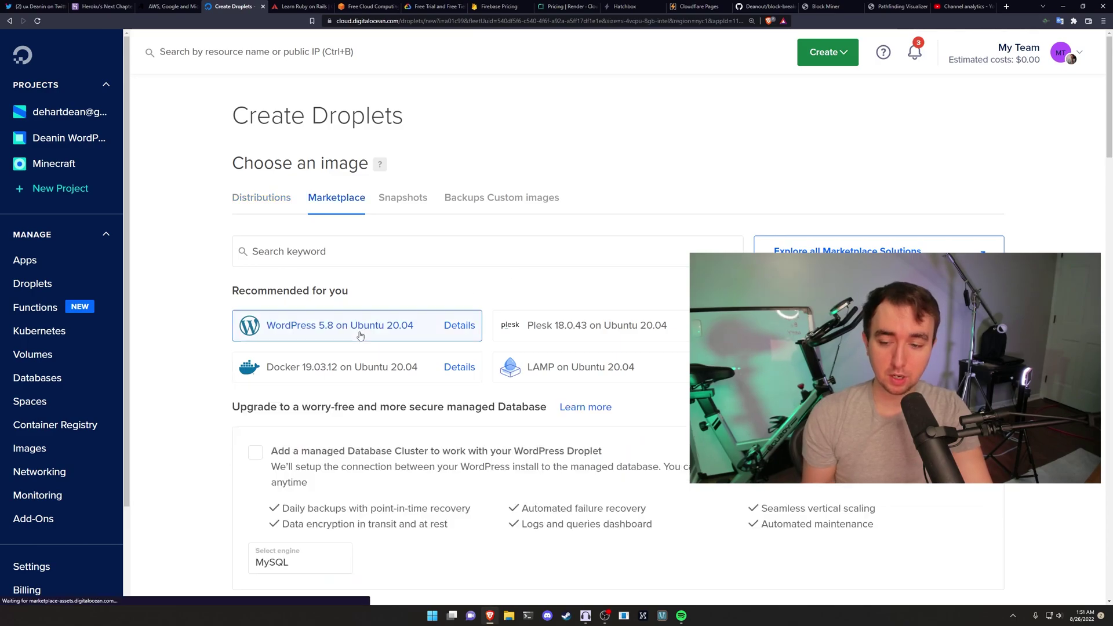
scroll(408, 395, "down", 4)
scroll(321, 449, "down", 1)
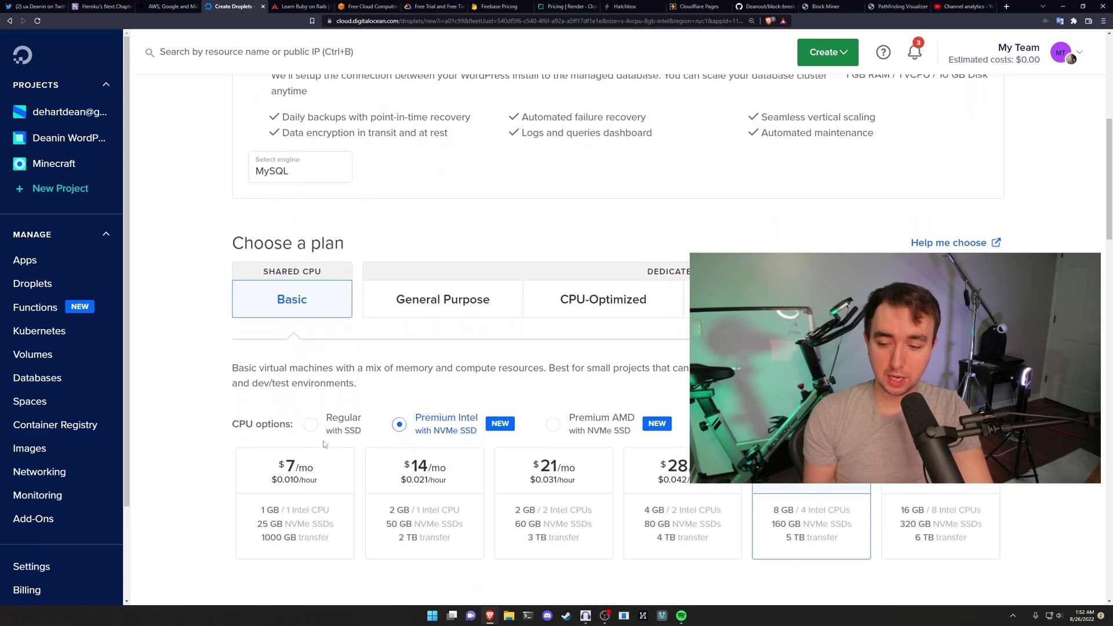
left_click(328, 423)
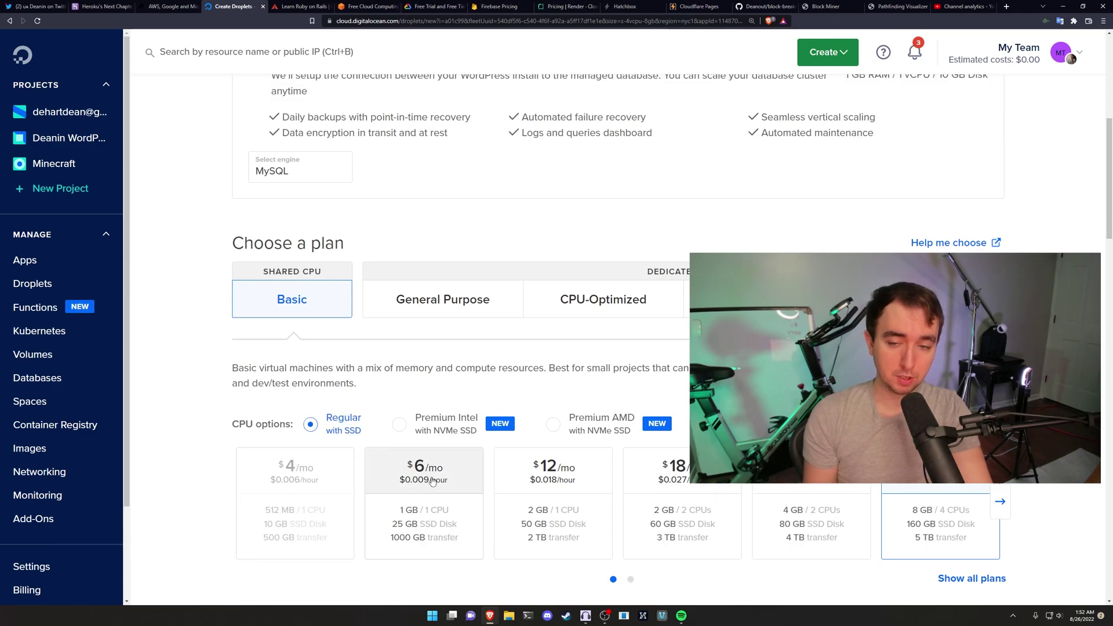
Search the Marketplace for 'rub' and choose the Ruby on Rails 6.0.3.4 image.
scroll(440, 463, "up", 5)
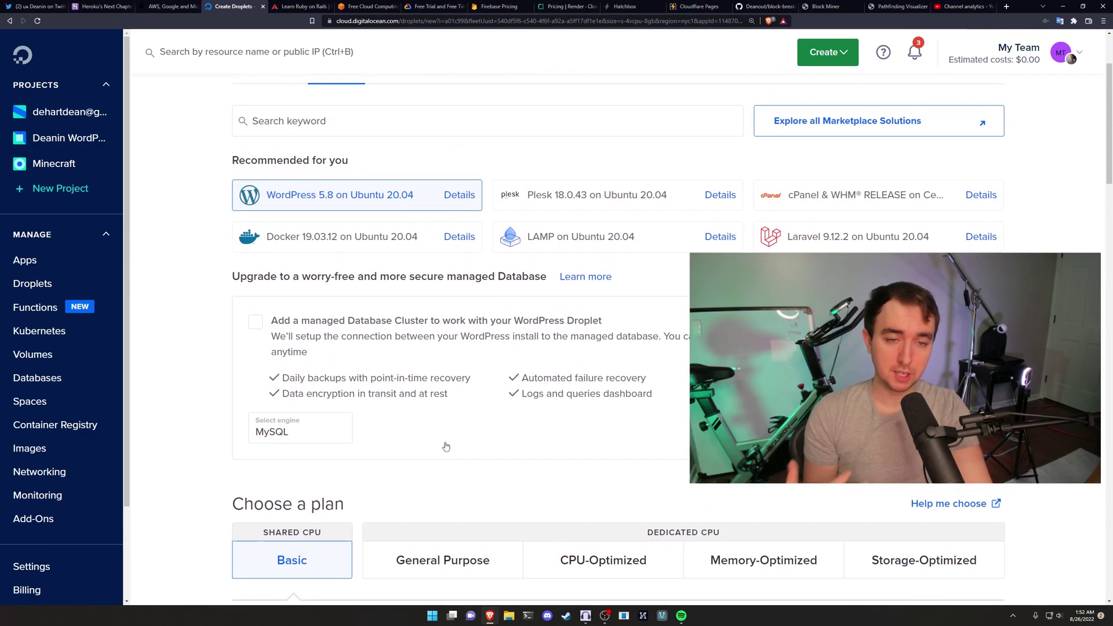
scroll(453, 443, "up", 2)
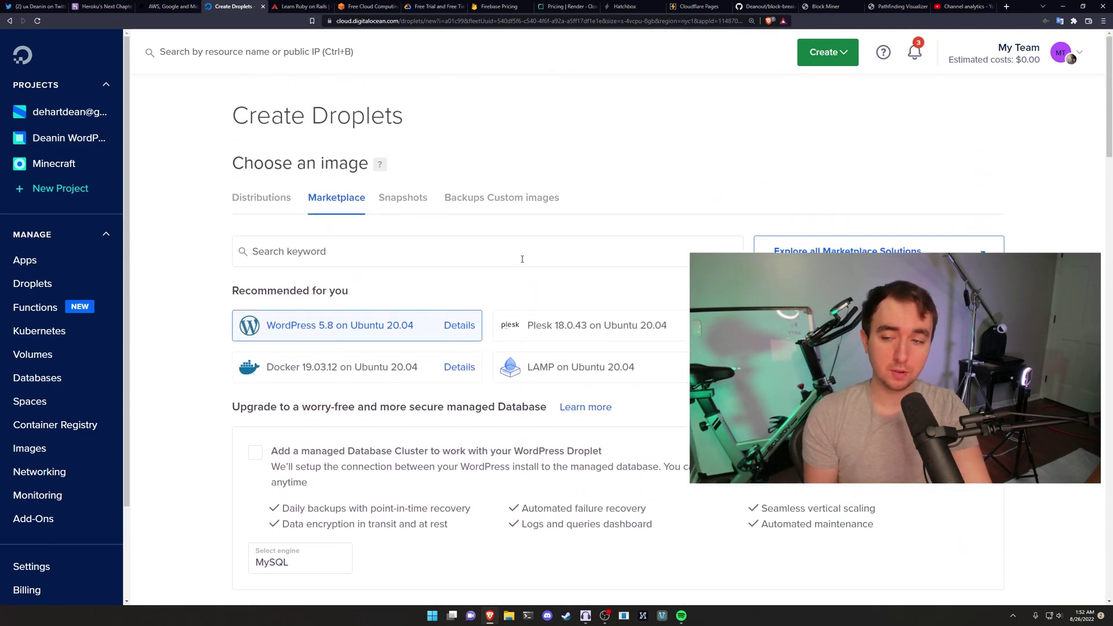
left_click(542, 252)
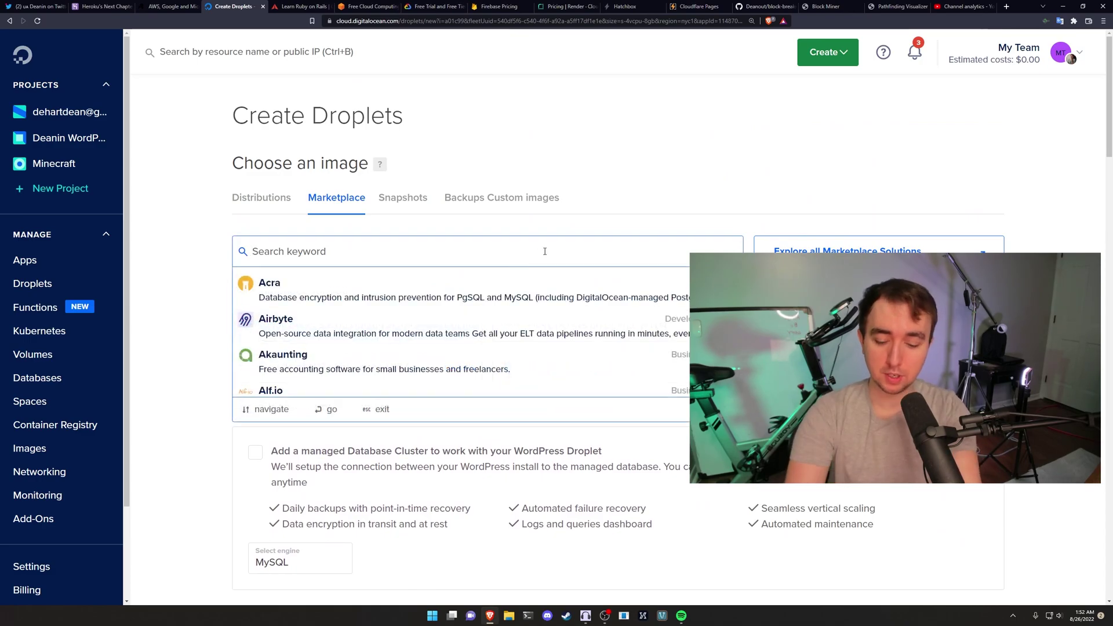
type("ruby on")
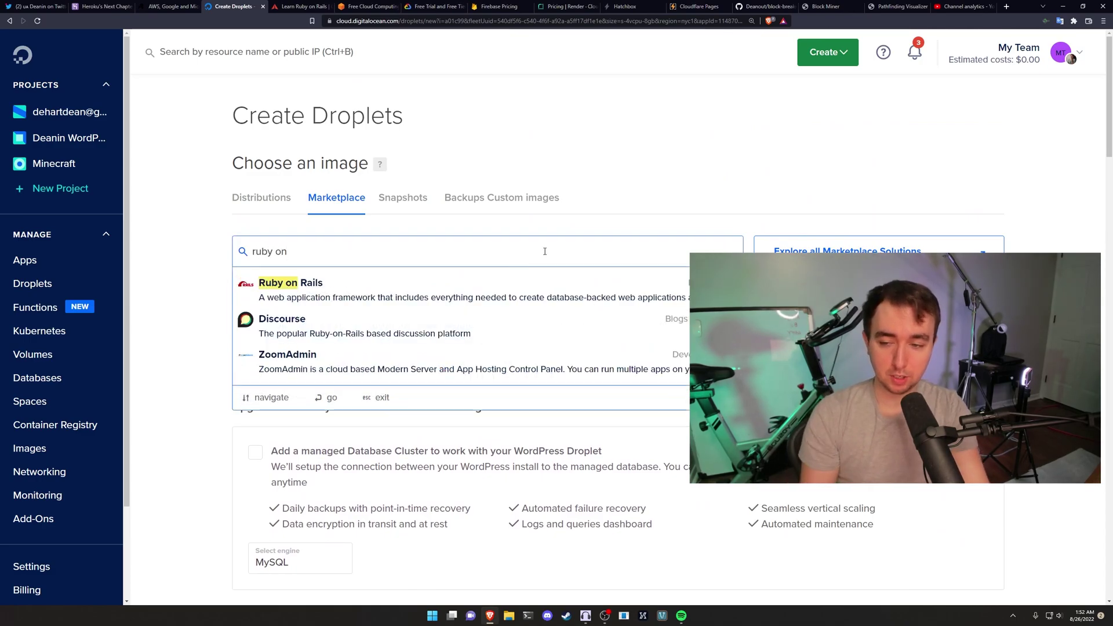
key("Return")
scroll(489, 359, "down", 4)
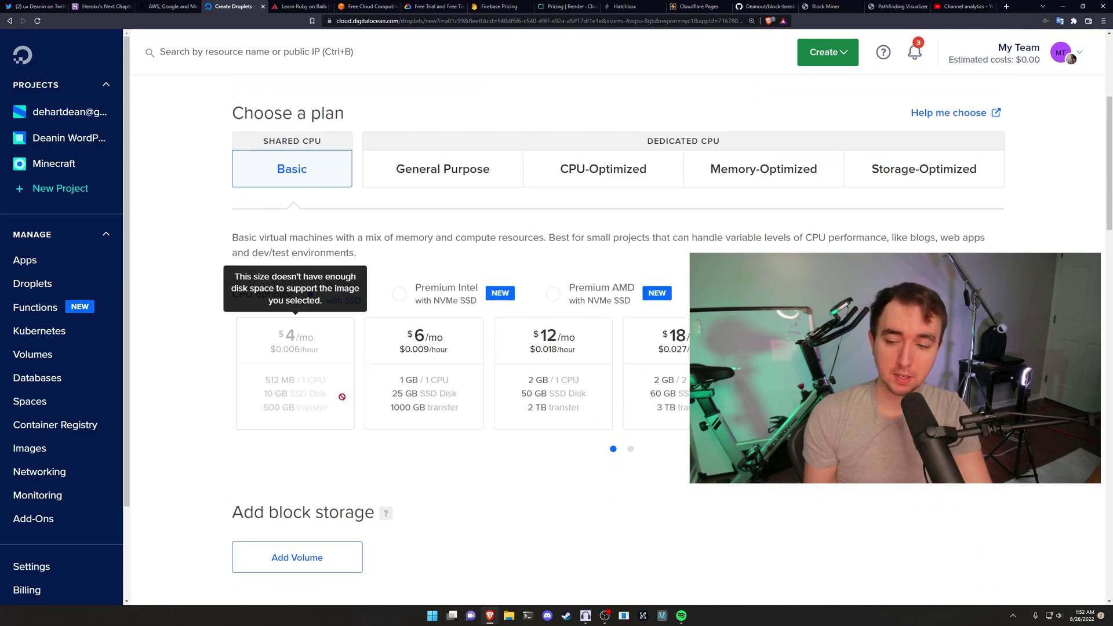
scroll(521, 362, "down", 2)
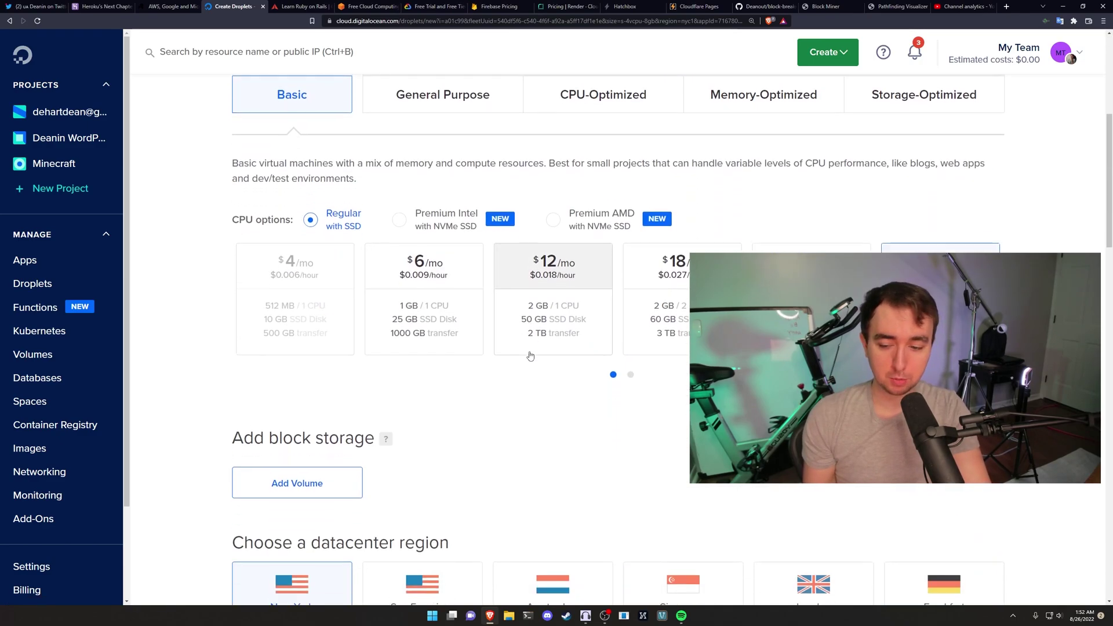
scroll(538, 457, "up", 2)
scroll(538, 457, "up", 4)
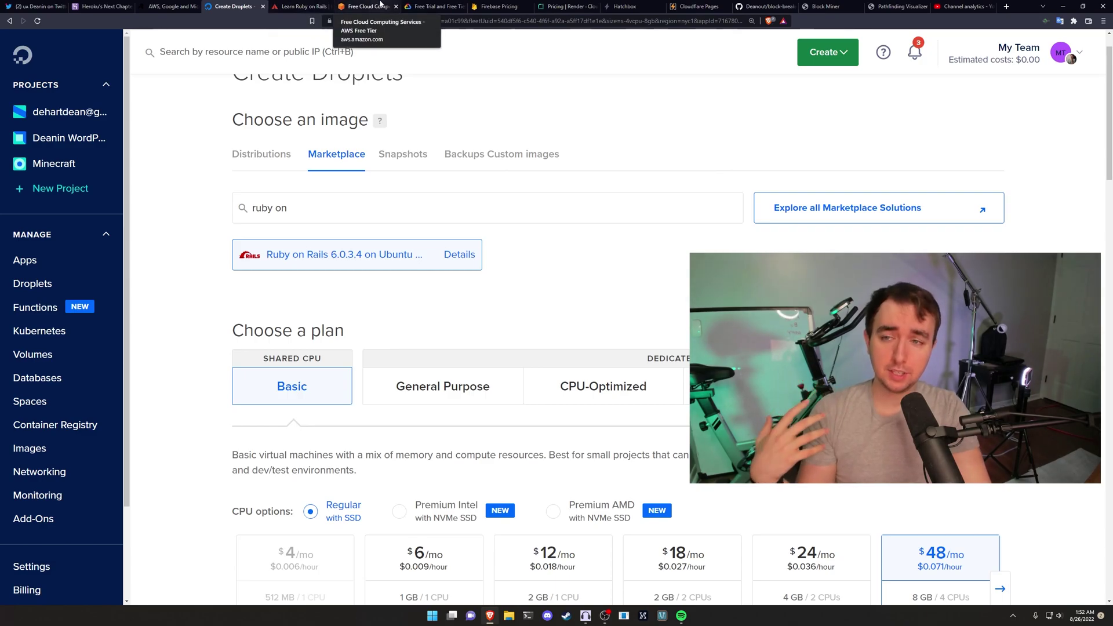
Open the AWS Free Tier page and browse the Products menu and 12 Months Free compute offers.
left_click(380, 6)
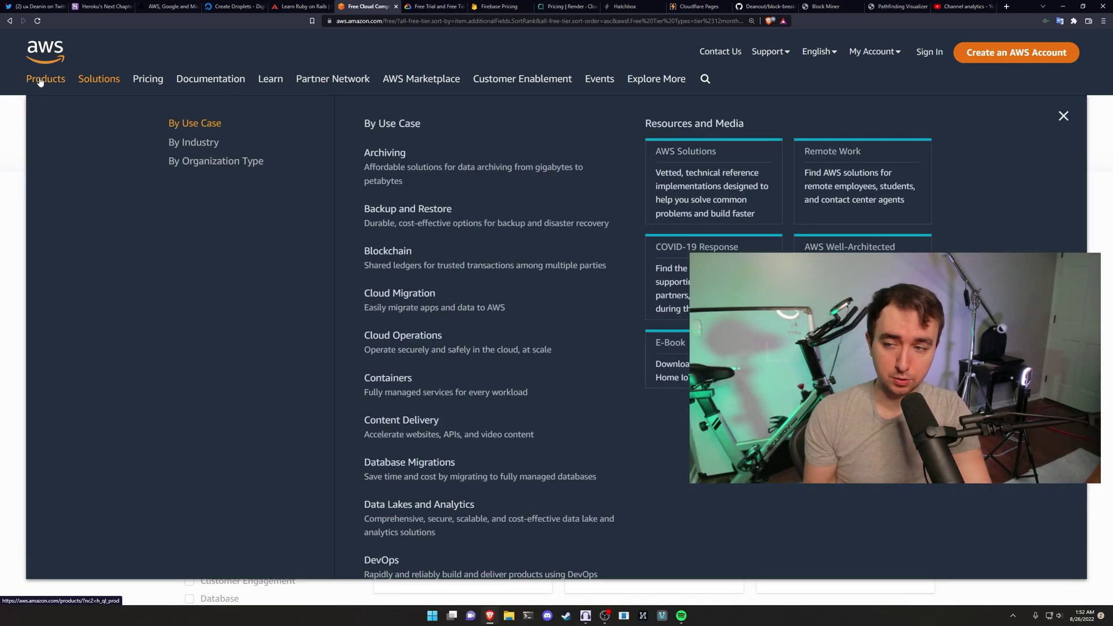
mouse_move(40, 82)
scroll(191, 215, "down", 1)
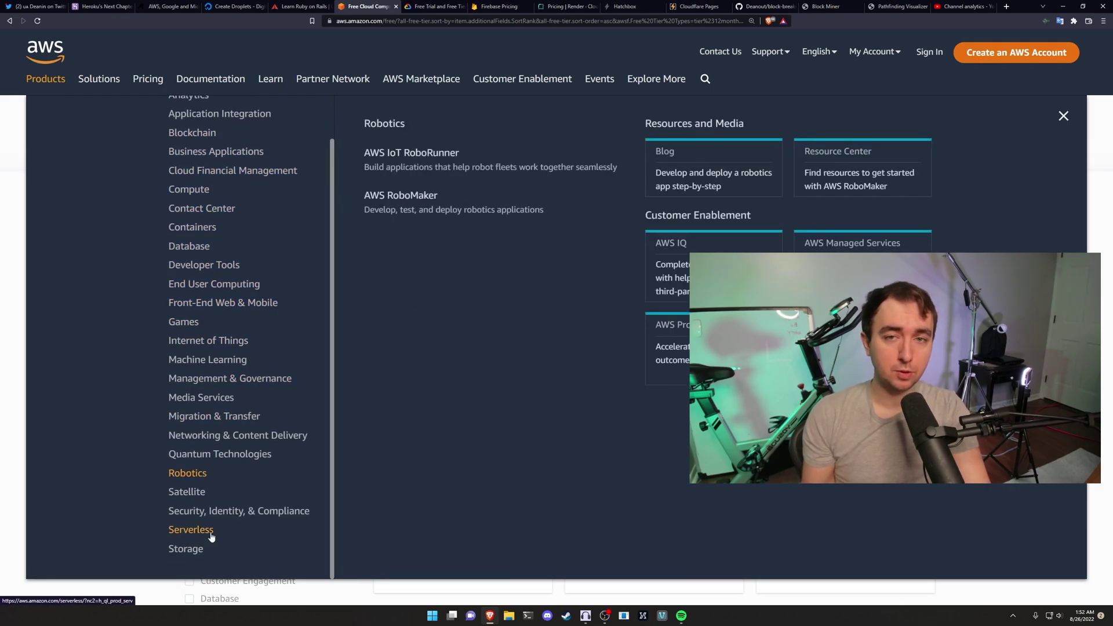
mouse_move(213, 517)
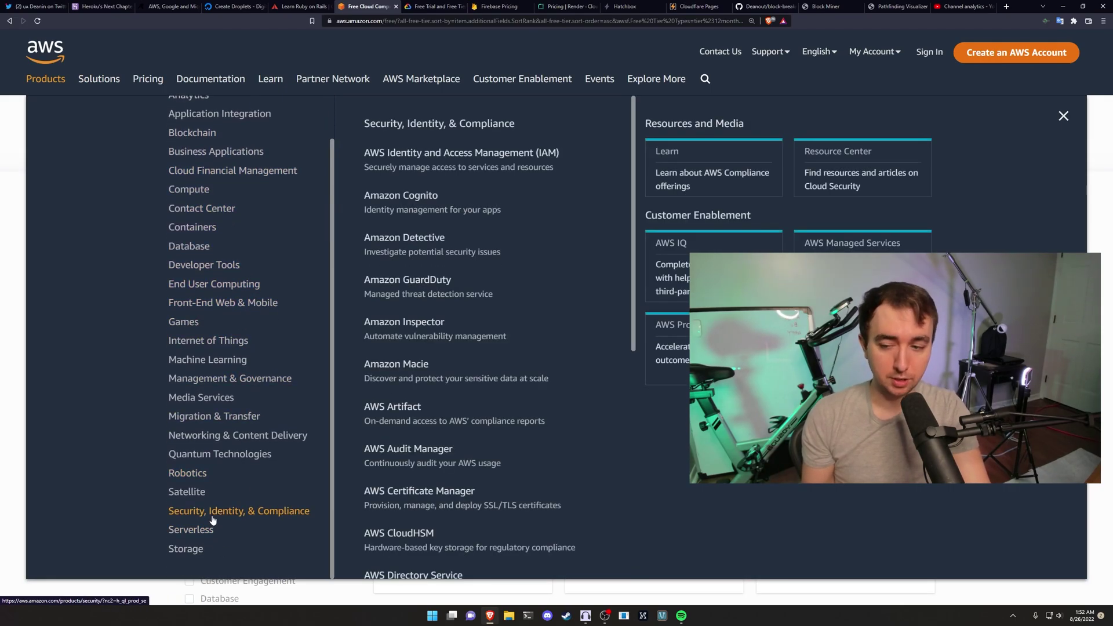
mouse_move(213, 365)
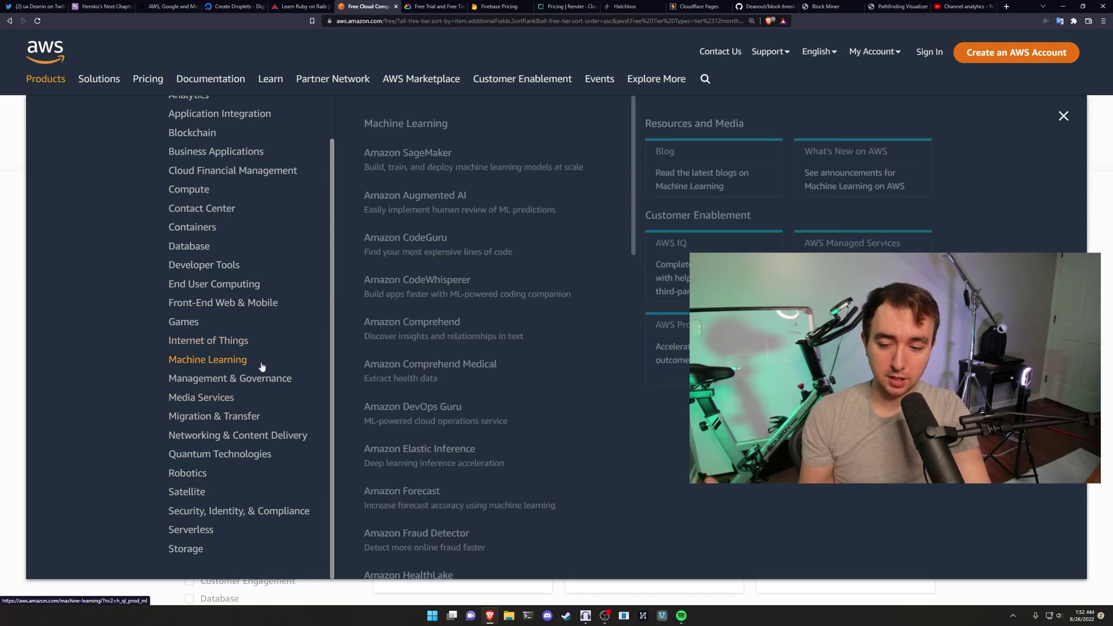
scroll(359, 361, "down", 14)
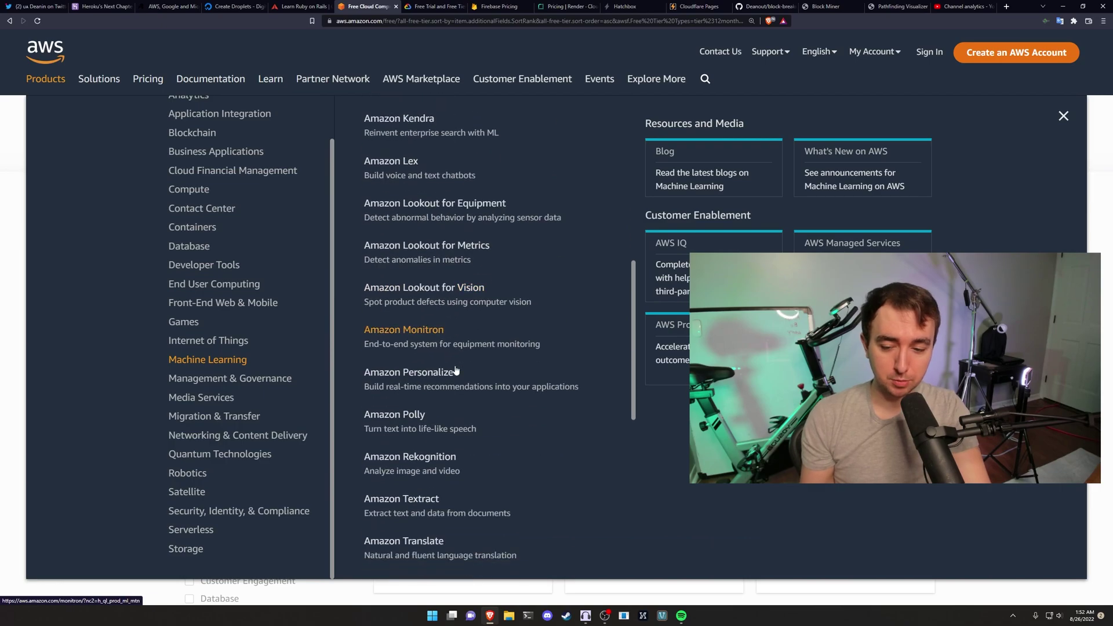
scroll(454, 368, "down", 3)
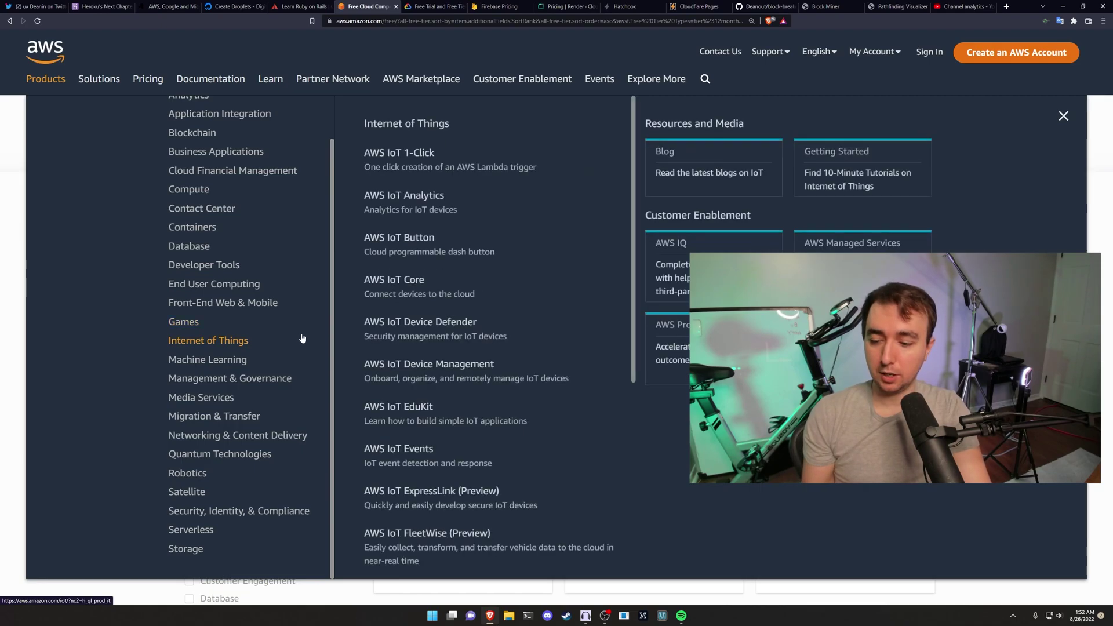
mouse_move(272, 483)
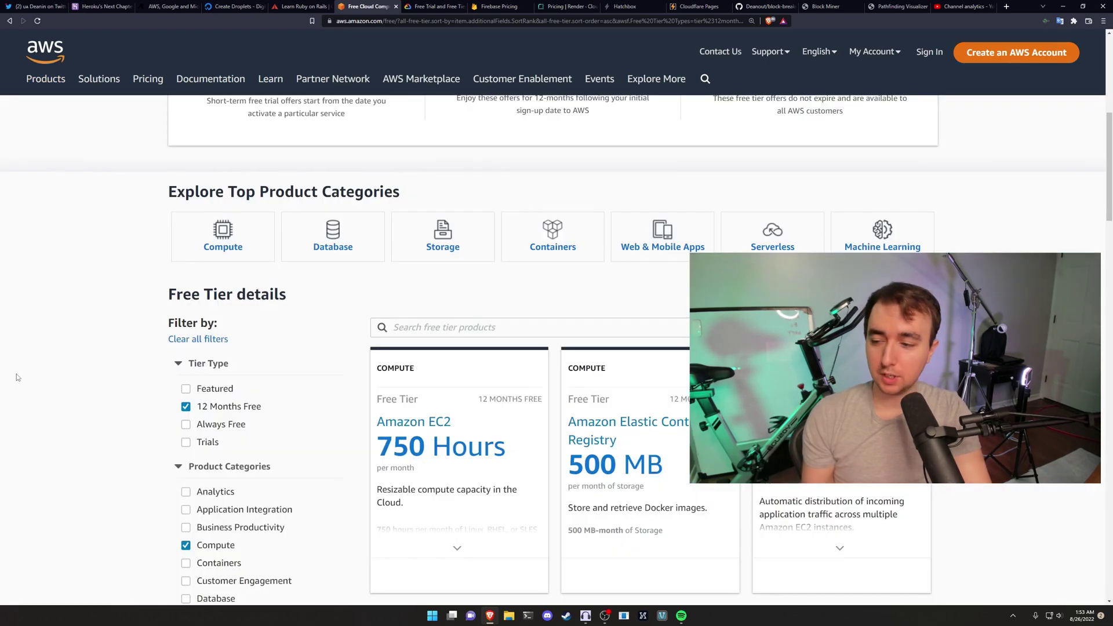
Remove the Compute filter and add Featured and Always Free offers to the AWS listing.
scroll(441, 394, "down", 2)
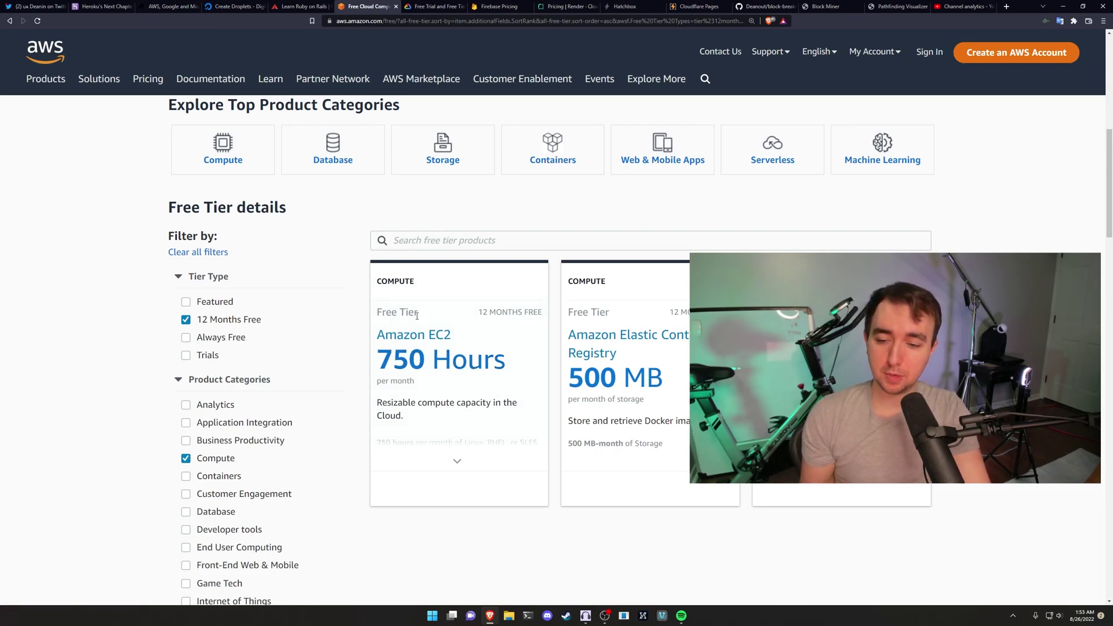
left_click(209, 461)
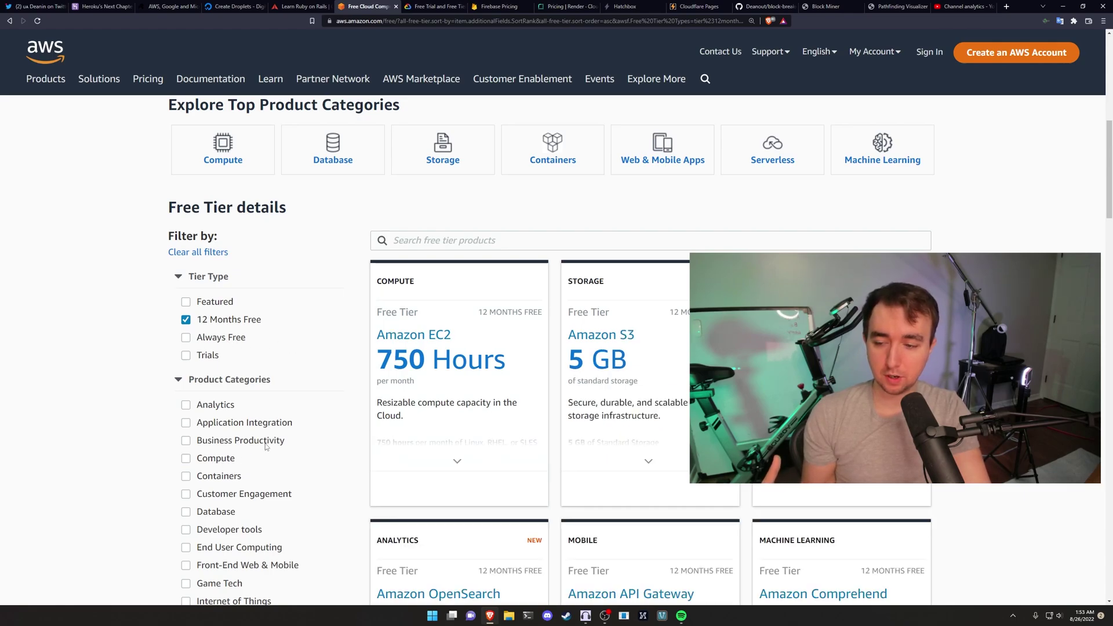
left_click(220, 306)
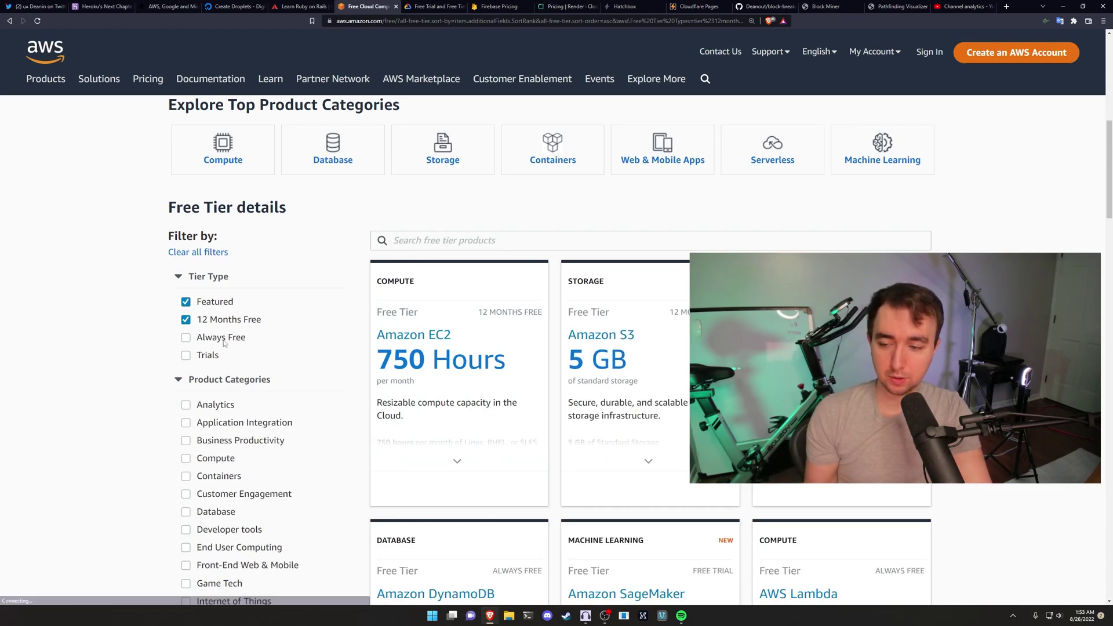
left_click(221, 338)
scroll(665, 382, "down", 3)
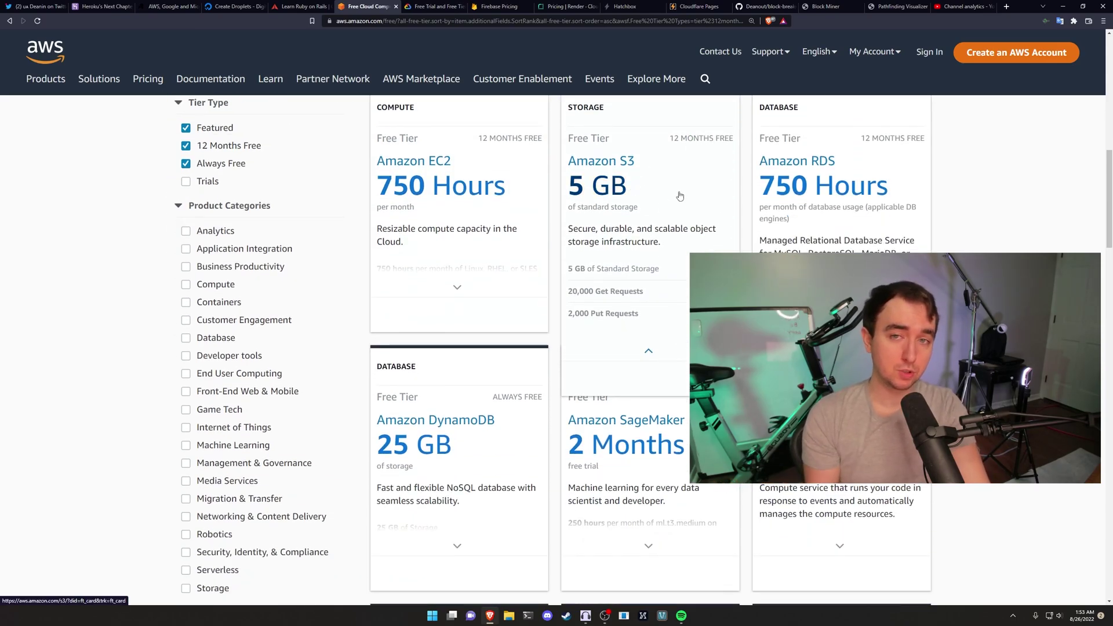
Briefly revisit DigitalOcean, then expand the Amazon S3 free tier details on AWS.
left_click(234, 7)
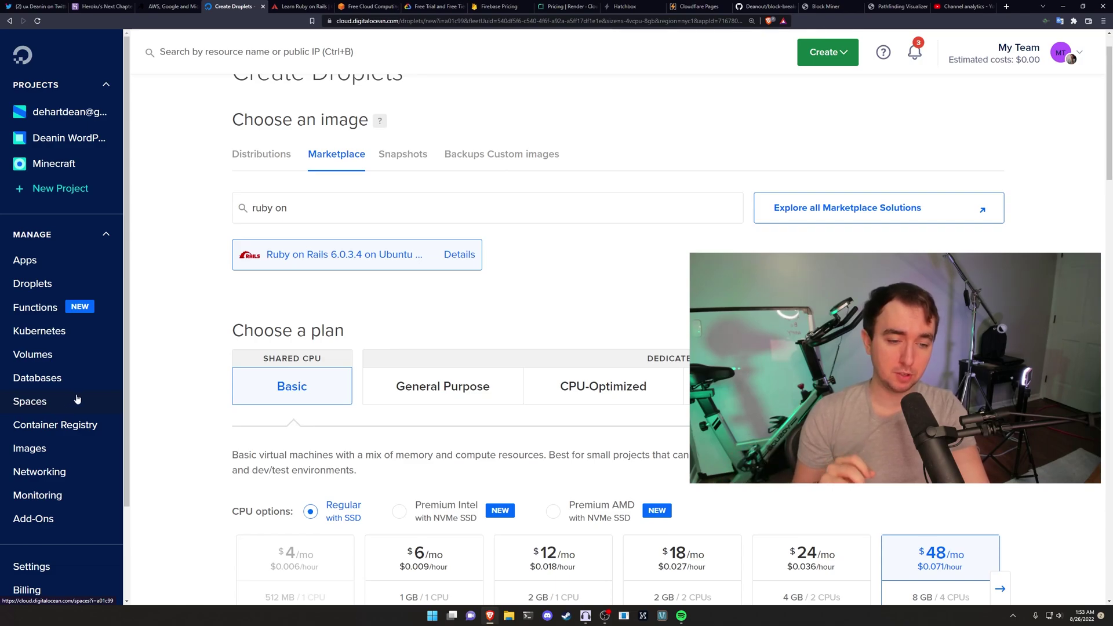
left_click(365, 6)
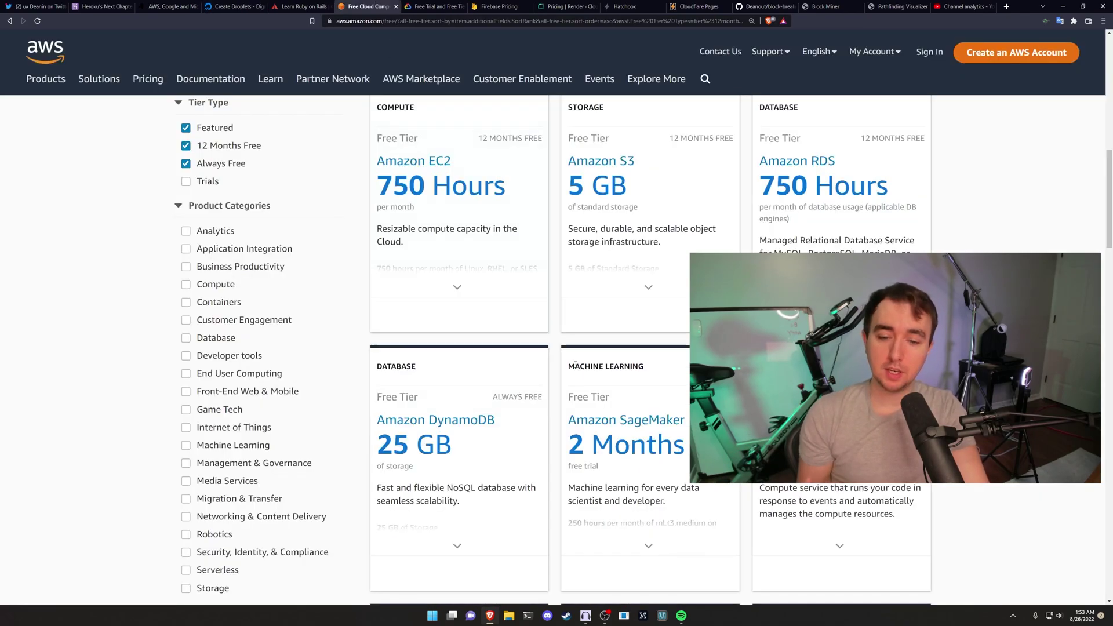
left_click(648, 287)
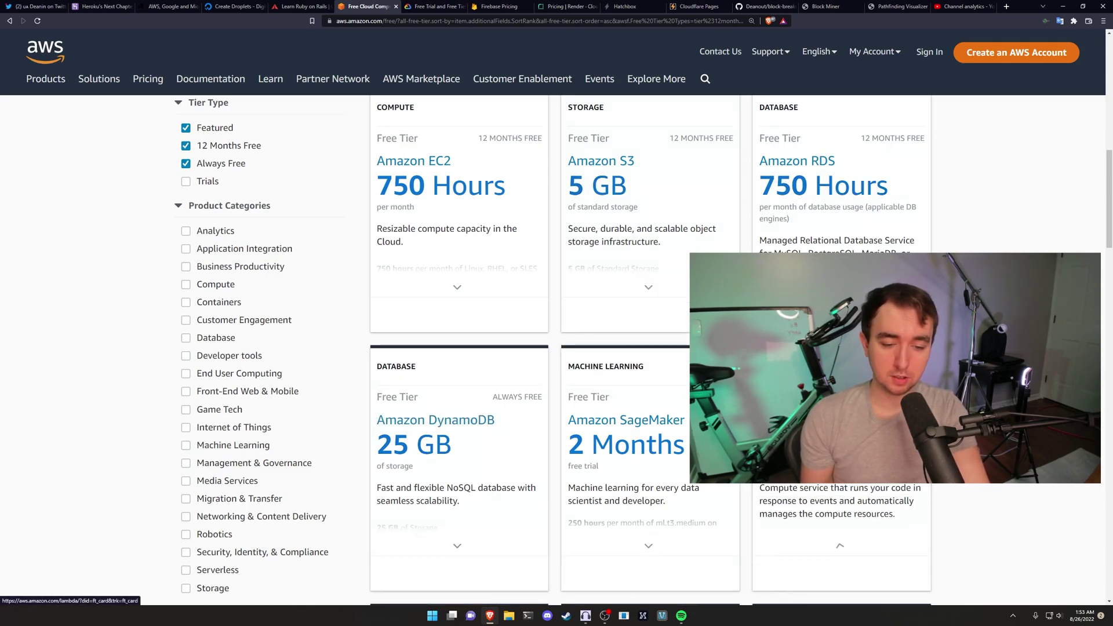
scroll(544, 404, "down", 5)
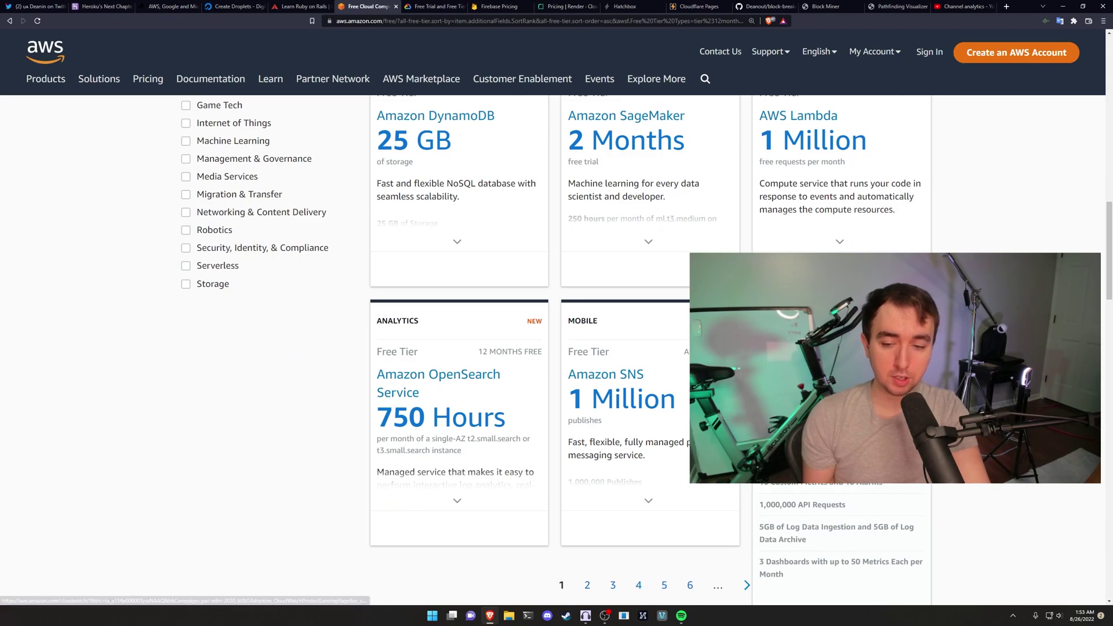
scroll(560, 581, "up", 4)
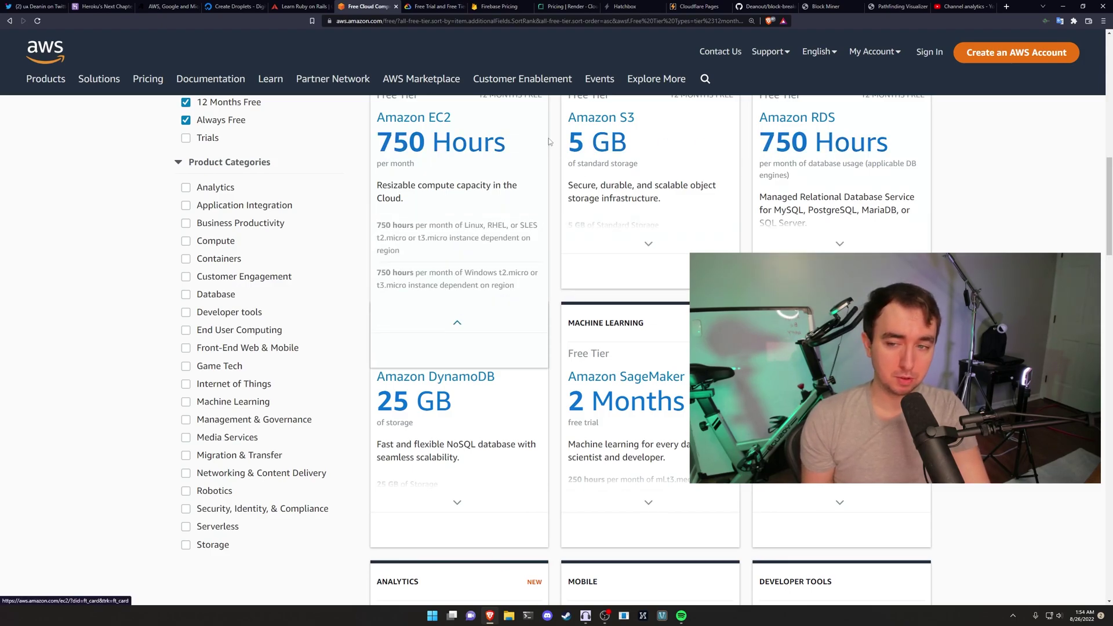
Scroll through Google Cloud's Free Tier products, including Cloud Run's 2 million requests and Firestore's 1 GB.
left_click(441, 8)
scroll(357, 179, "up", 1)
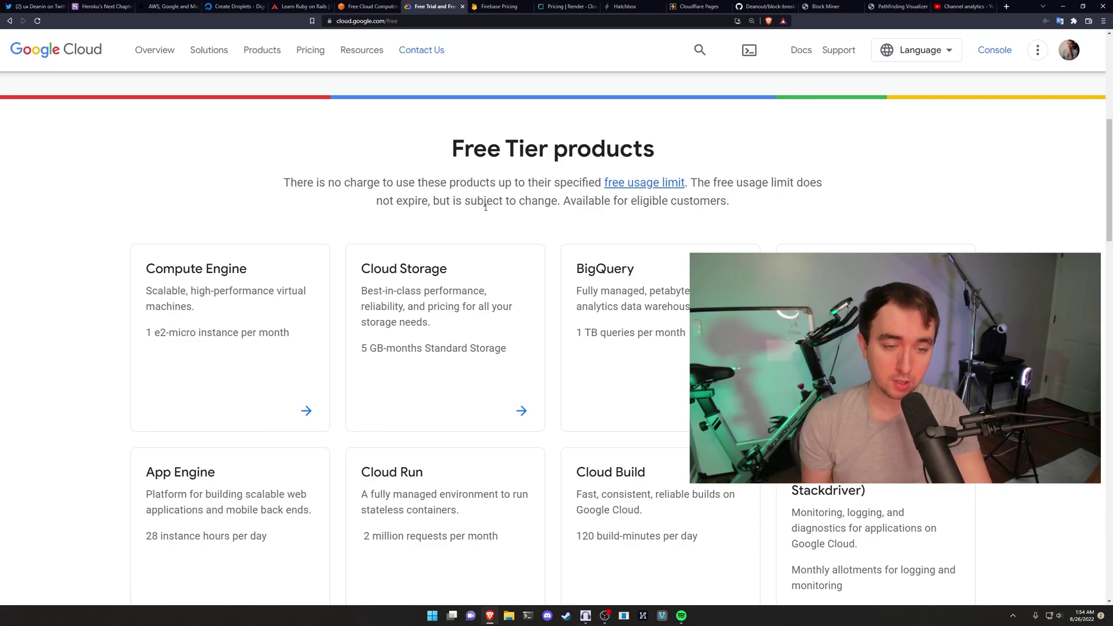
scroll(487, 208, "down", 1)
scroll(267, 370, "down", 2)
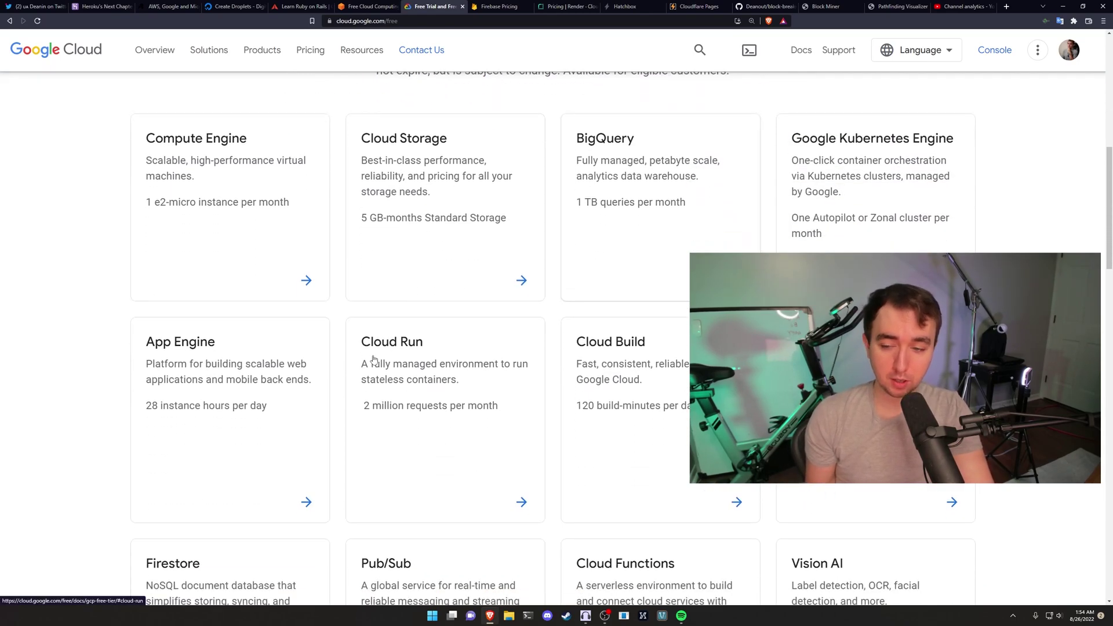
scroll(811, 371, "down", 1)
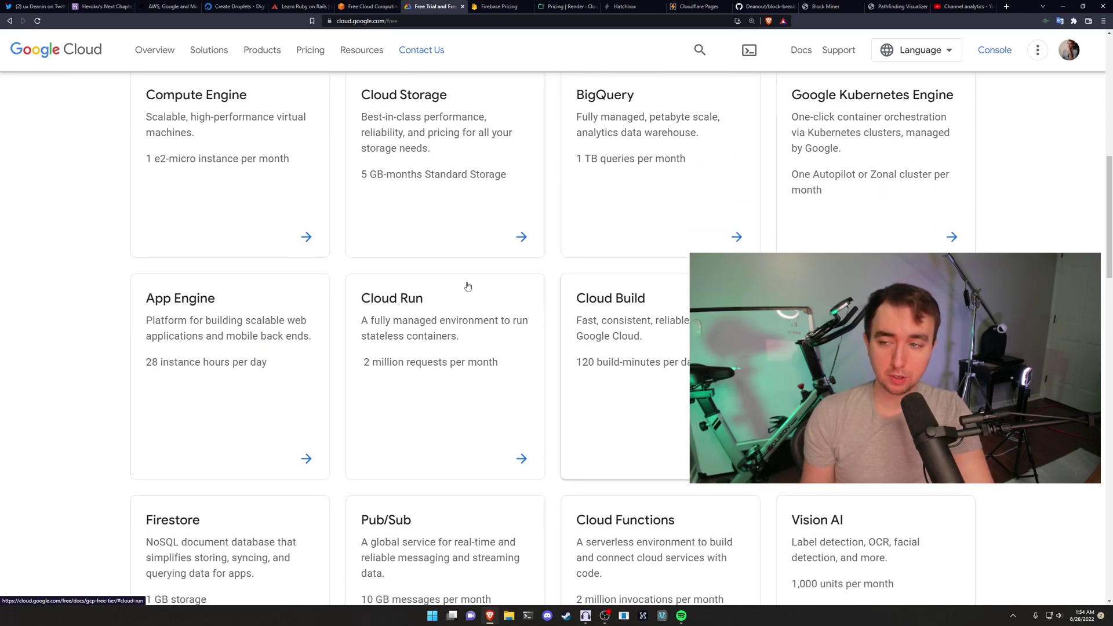
scroll(443, 281, "up", 1)
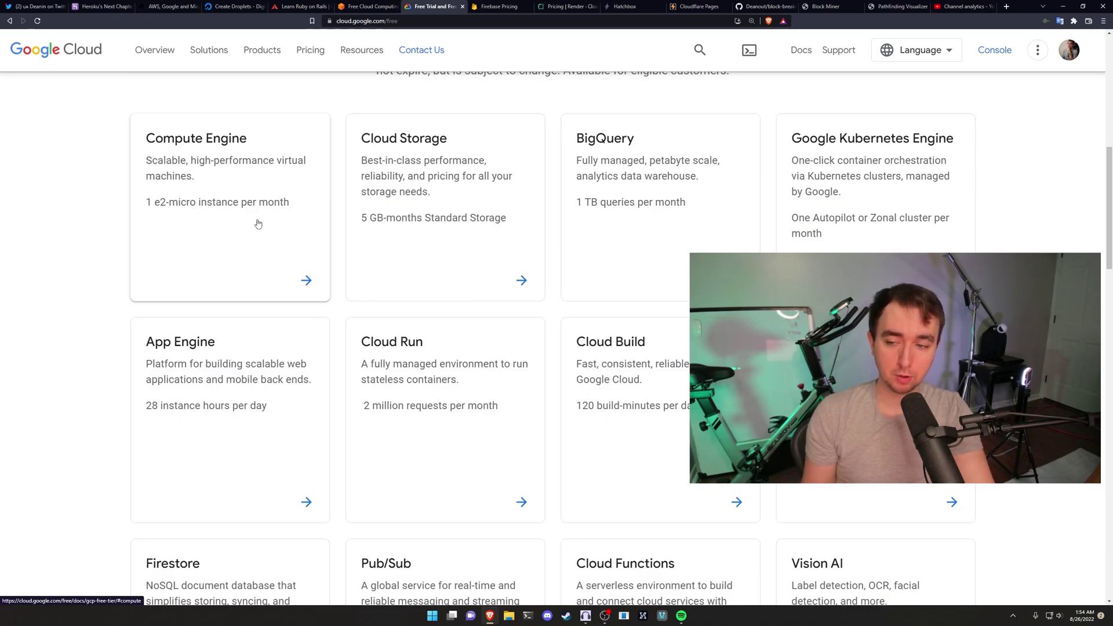
scroll(258, 223, "down", 3)
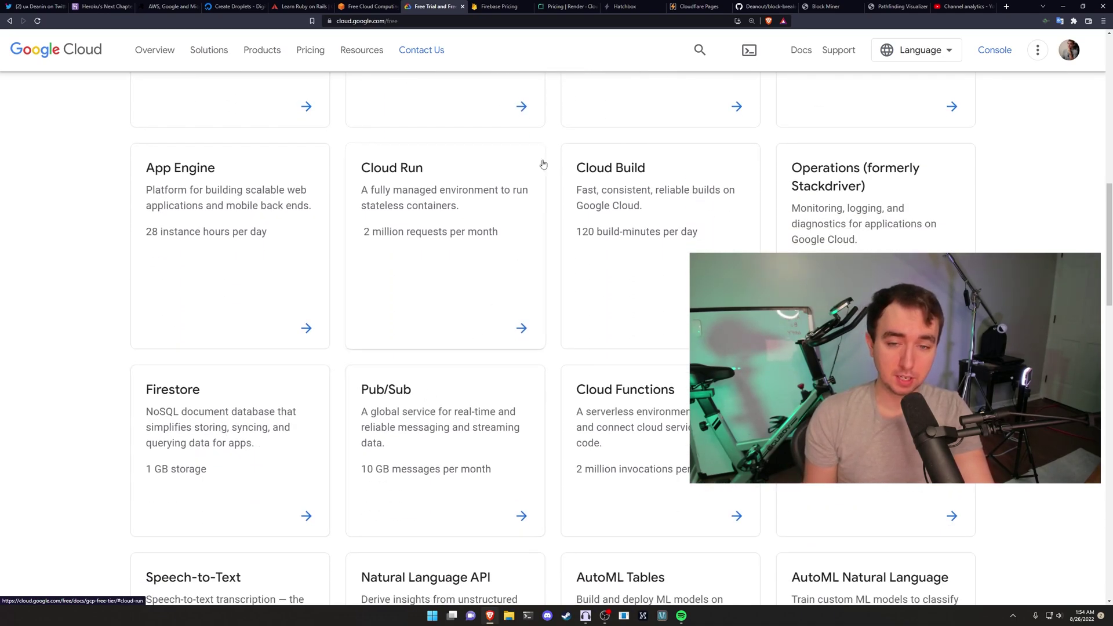
left_click(492, 6)
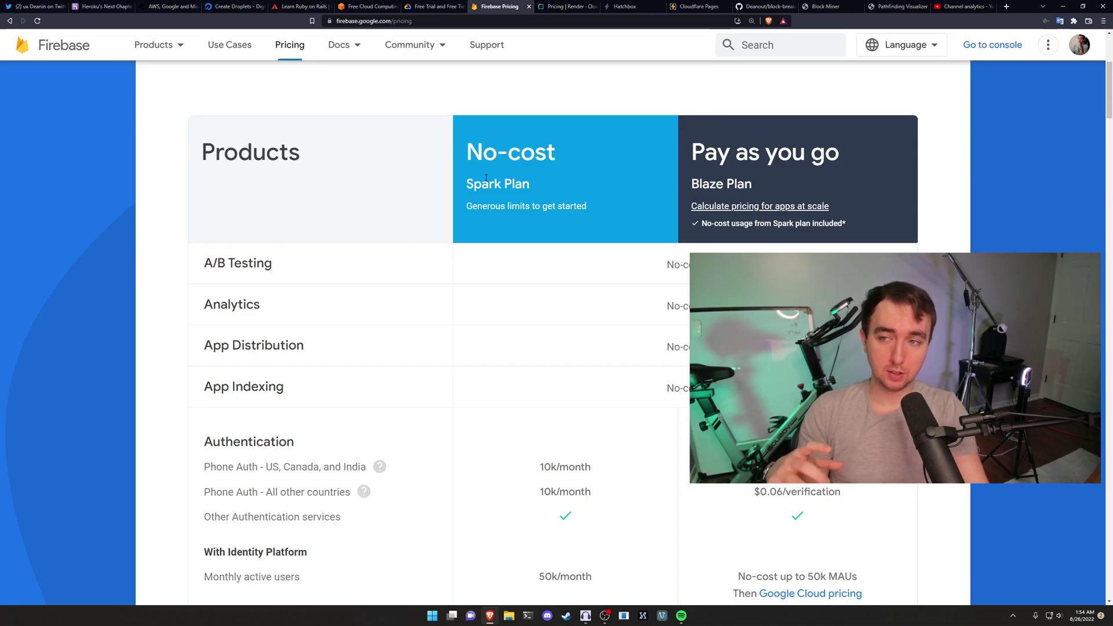
left_click(235, 6)
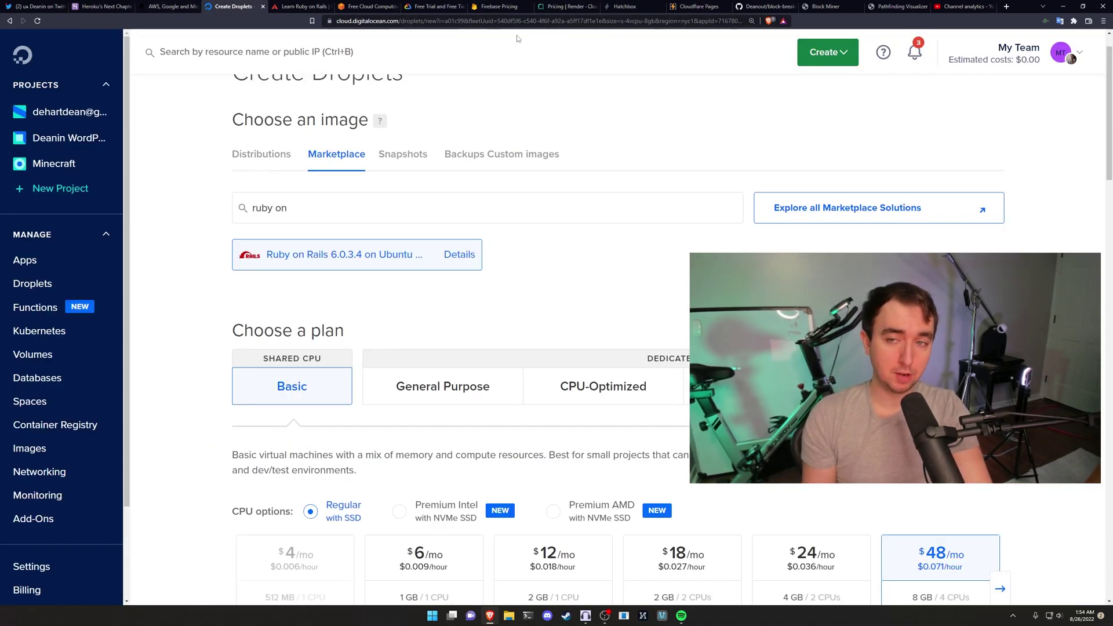
left_click(491, 6)
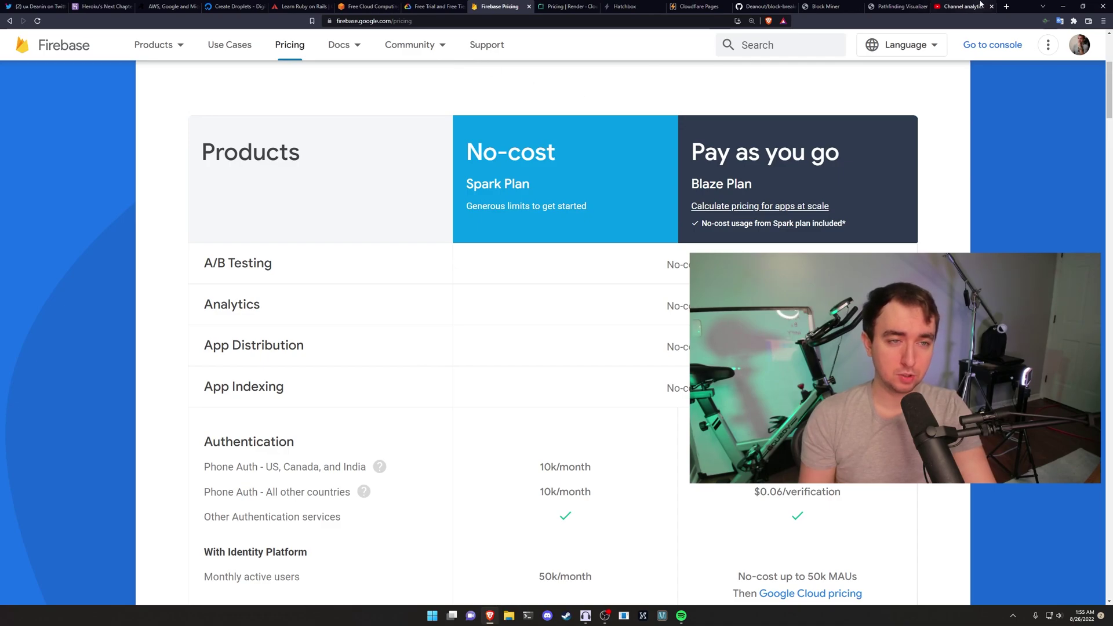
Search for Supabase in a new tab and open Supabase's pricing page.
left_click(1007, 6)
type("supe")
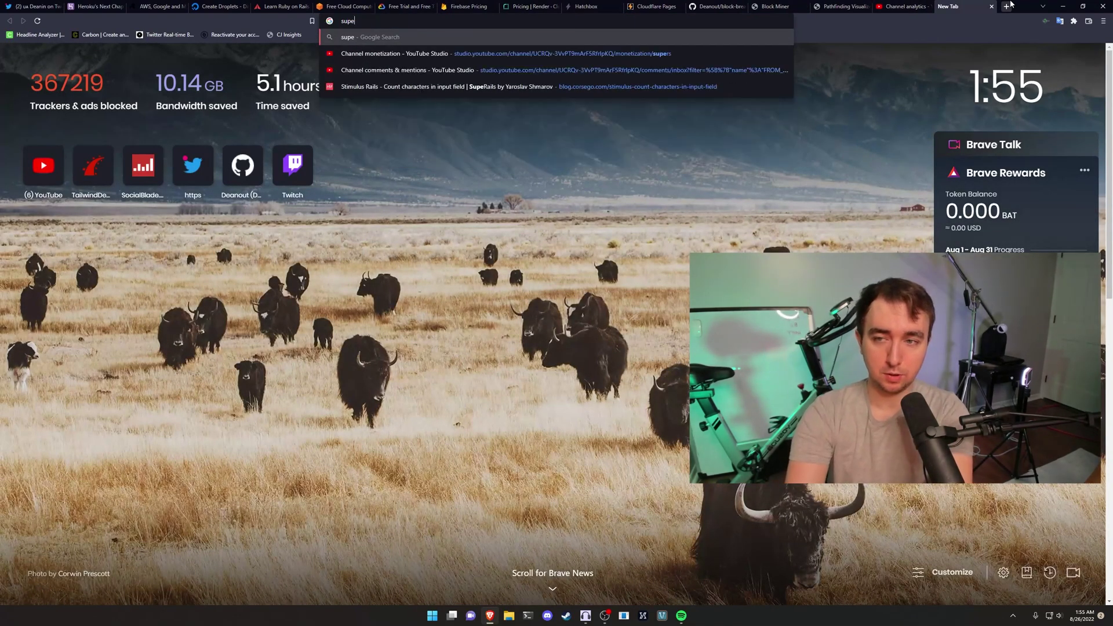
type("base")
key("Return")
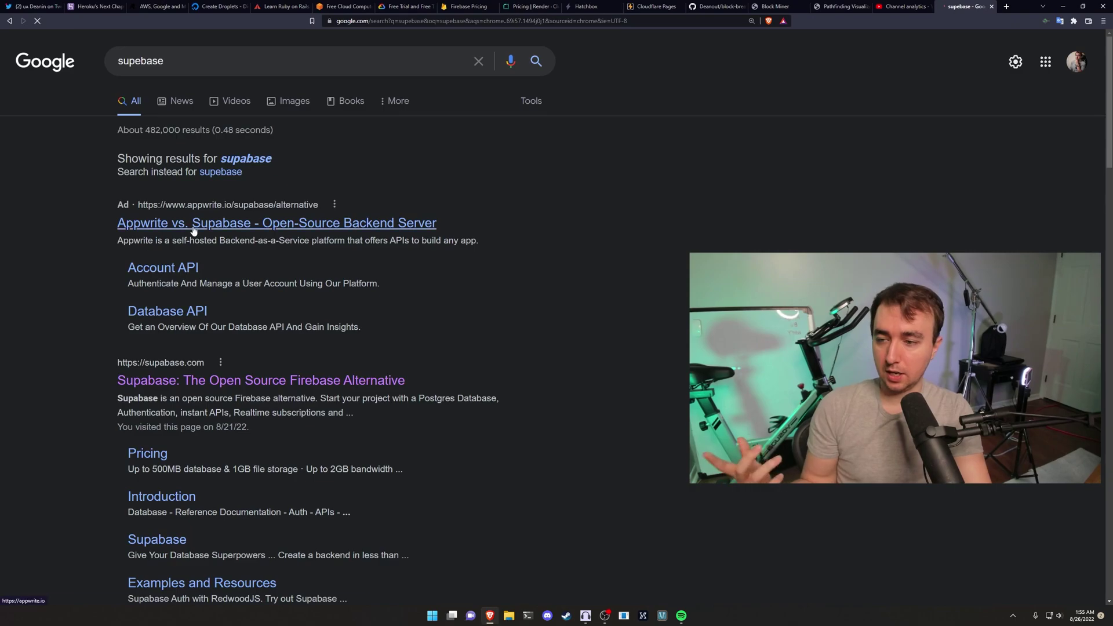
left_click(255, 380)
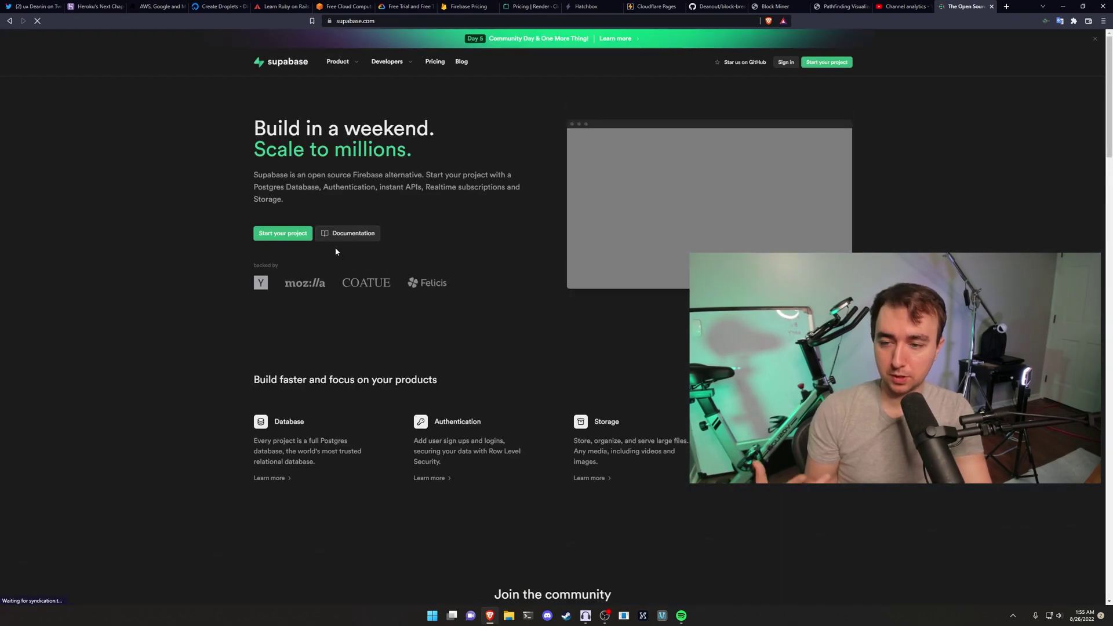
left_click(435, 62)
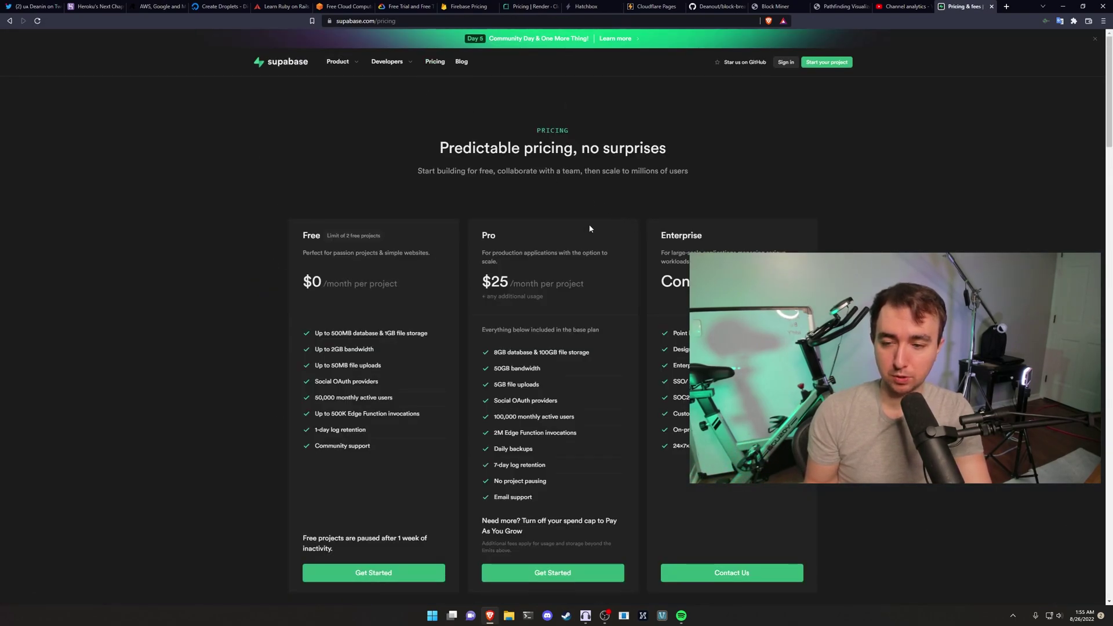
Zoom Supabase pricing to 150%, check the Free plan's monthly active users, and place the tab after Firebase Pricing.
key("ctrl+plus")
key("ctrl+plus")
key("ctrl+plus")
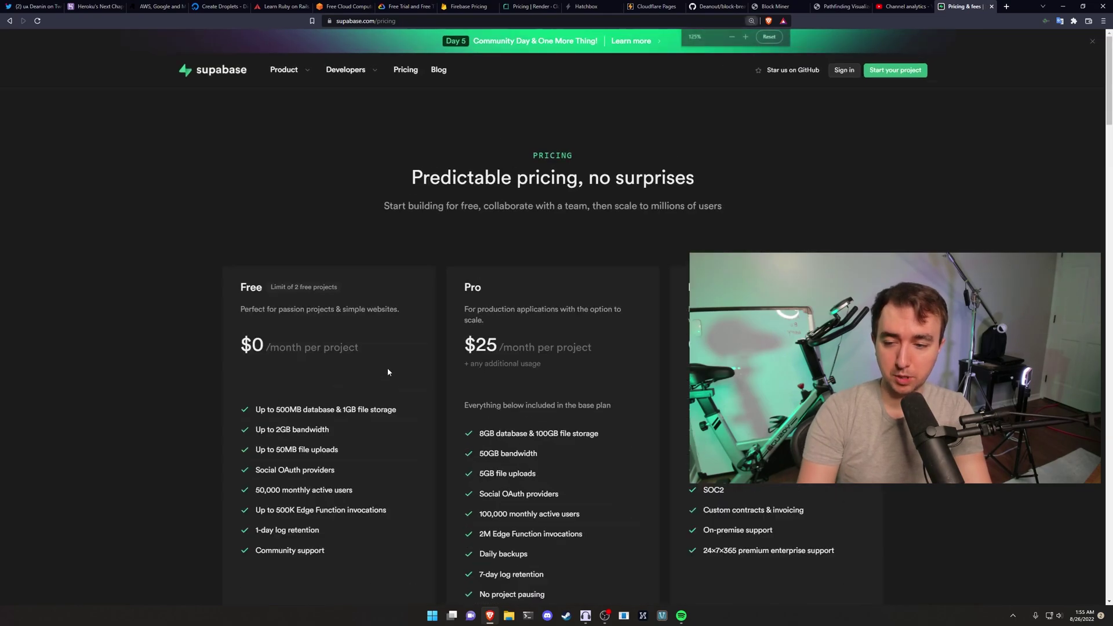
scroll(460, 371, "down", 1)
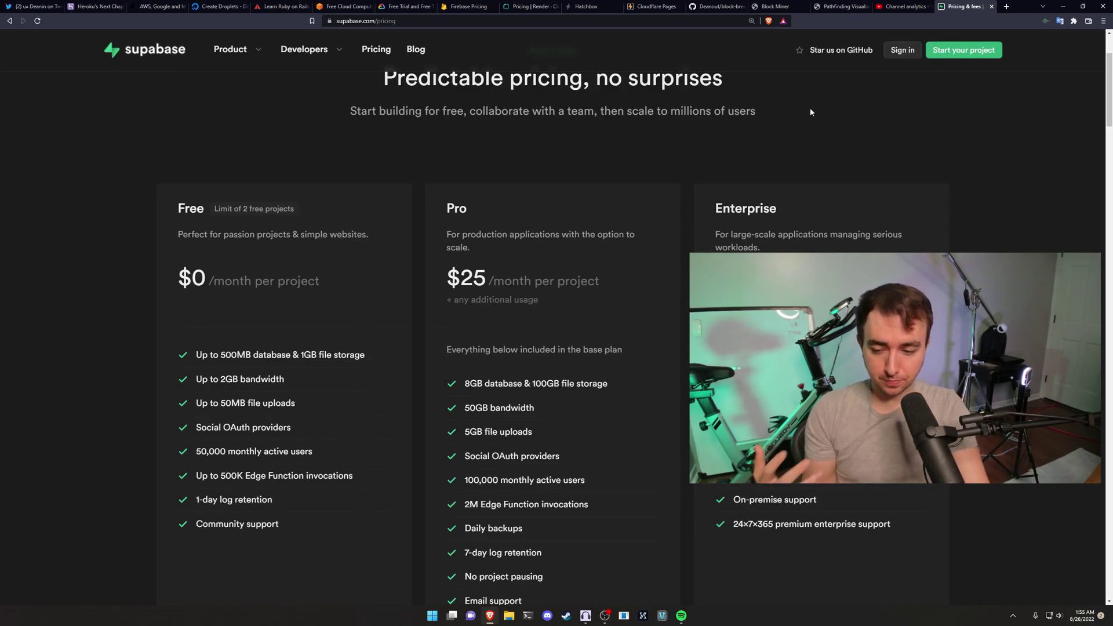
left_click_drag(373, 443, 200, 451)
left_click(344, 439)
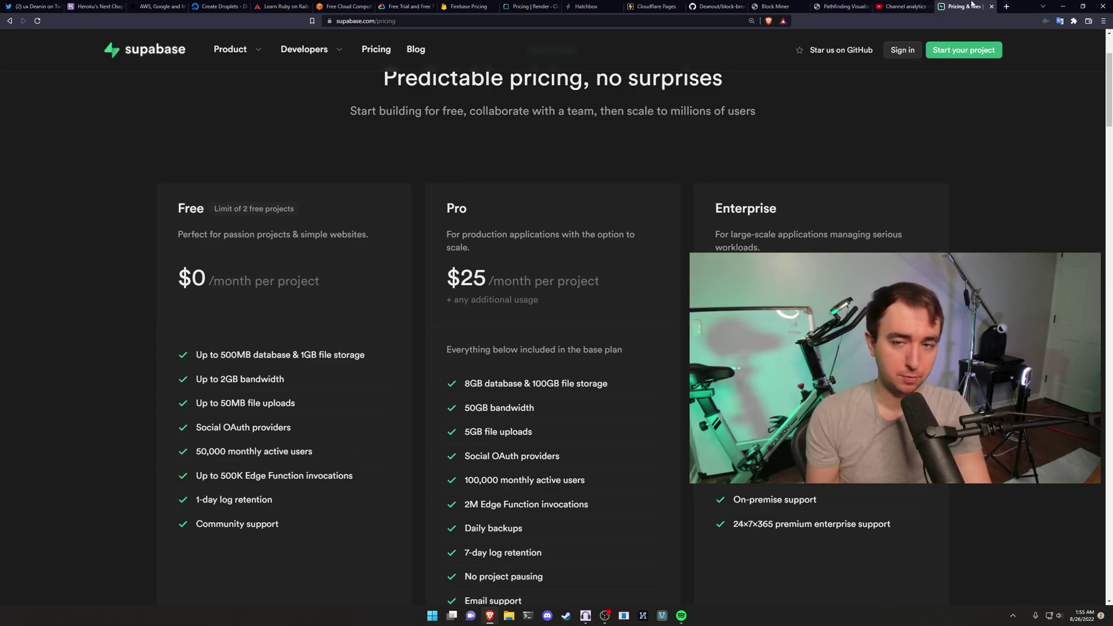
left_click_drag(970, 4, 534, 6)
left_click(467, 7)
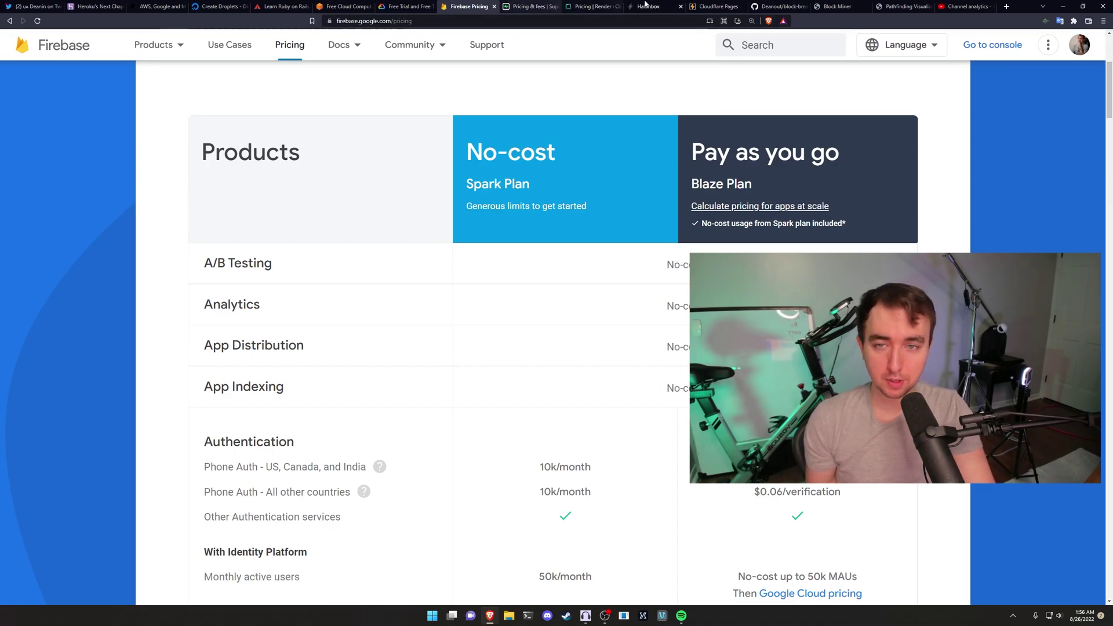
Expand Render's PostgreSQL and Redis pricing plan tables, then review Static Sites' automatic Git deploys.
left_click(591, 6)
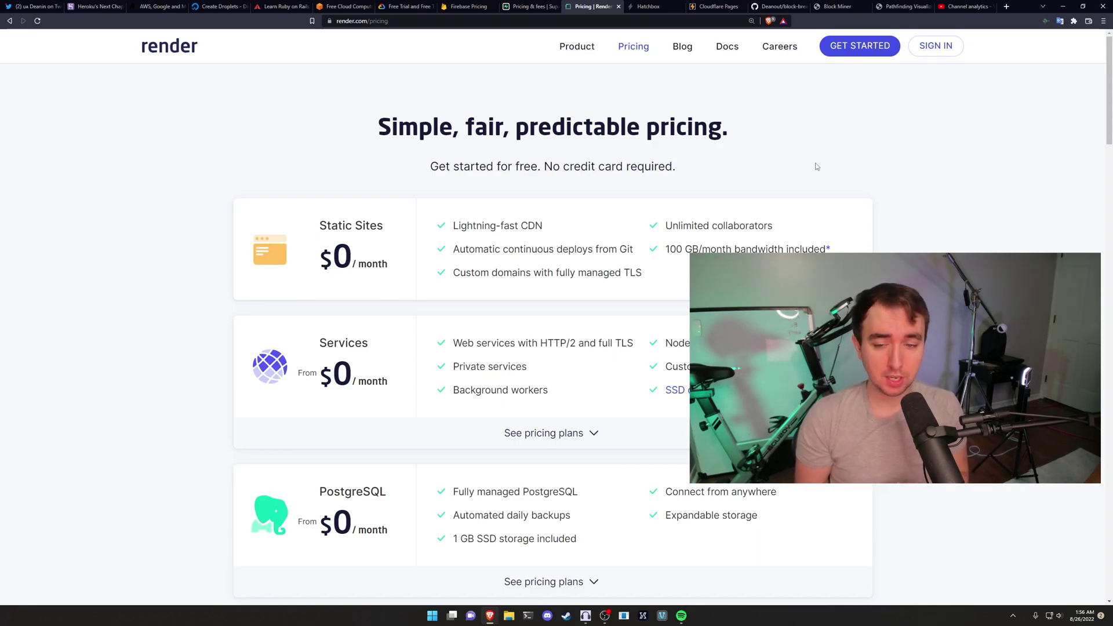
scroll(641, 350, "down", 3)
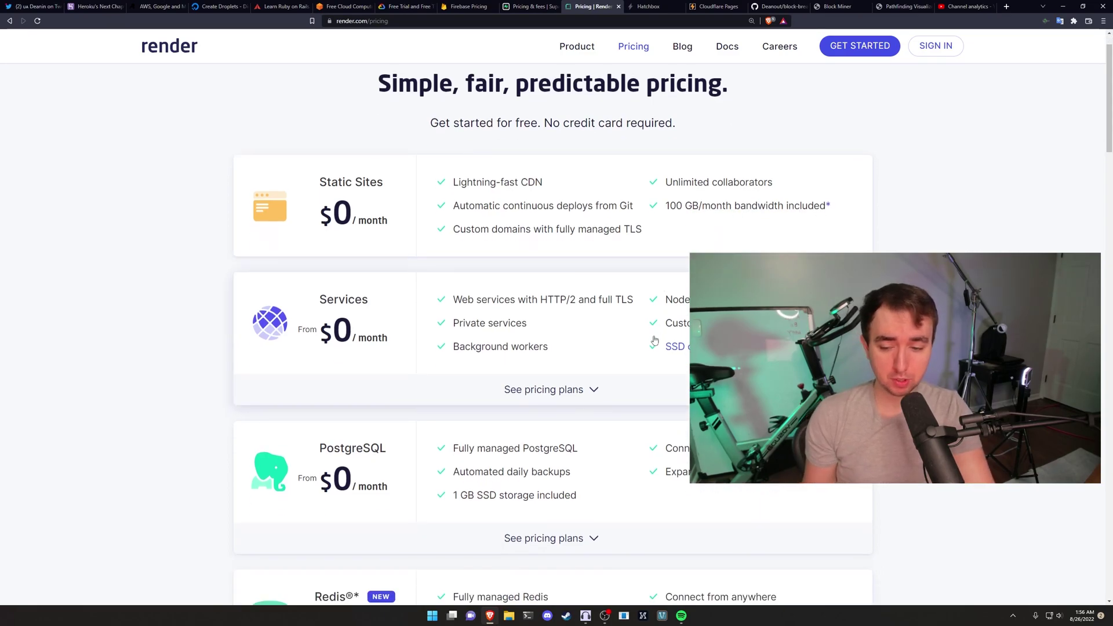
left_click(572, 365)
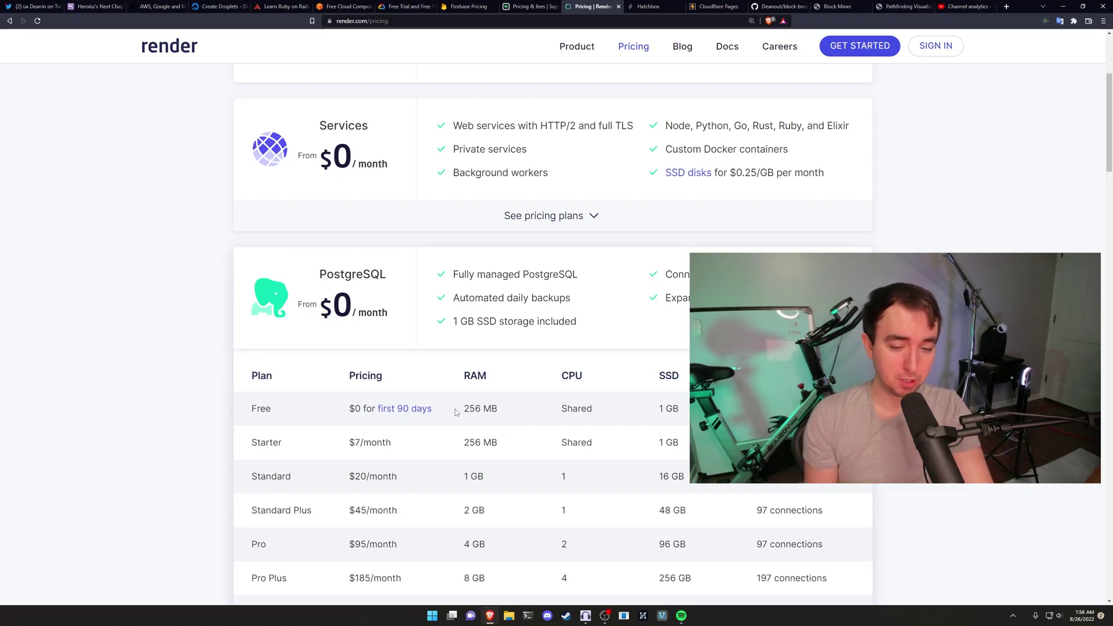
left_click_drag(459, 411, 348, 410)
scroll(348, 410, "down", 3)
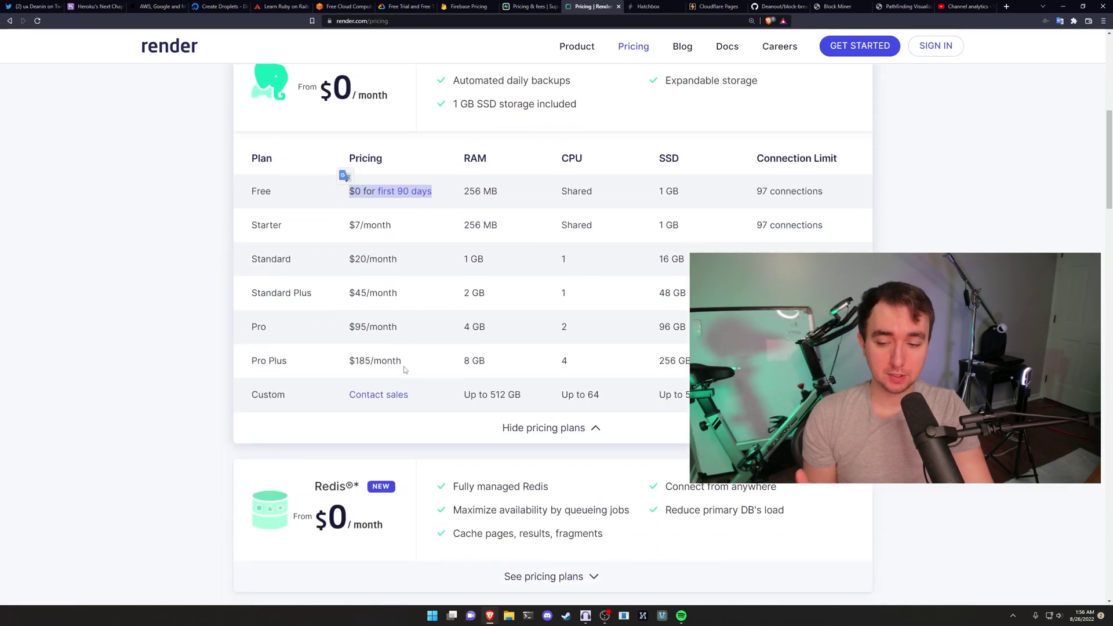
left_click(564, 577)
scroll(521, 486, "down", 2)
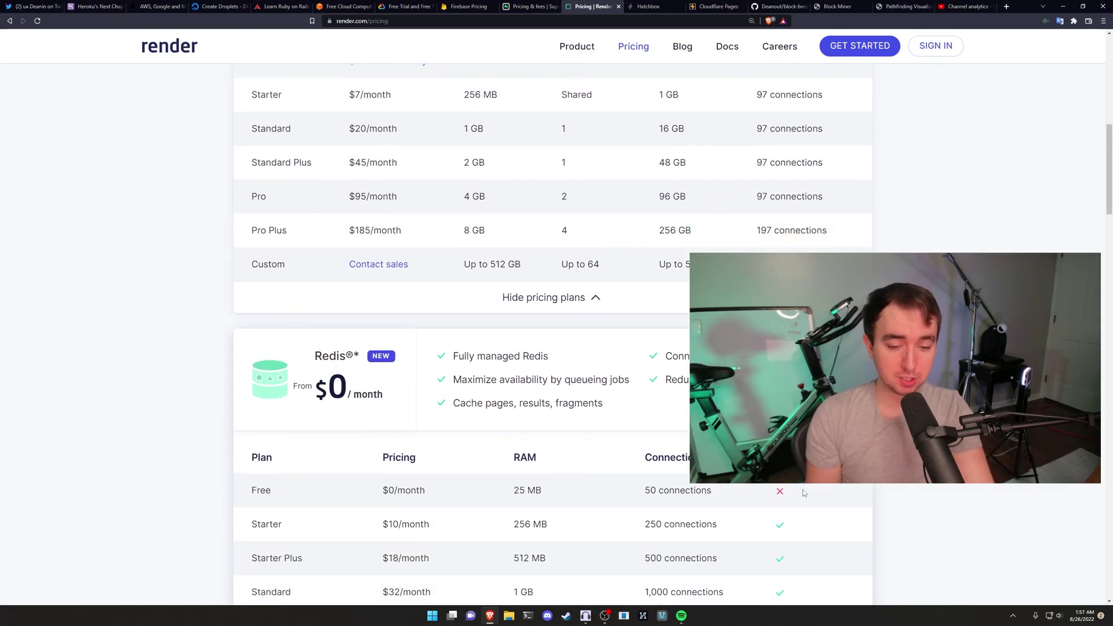
scroll(816, 492, "up", 1)
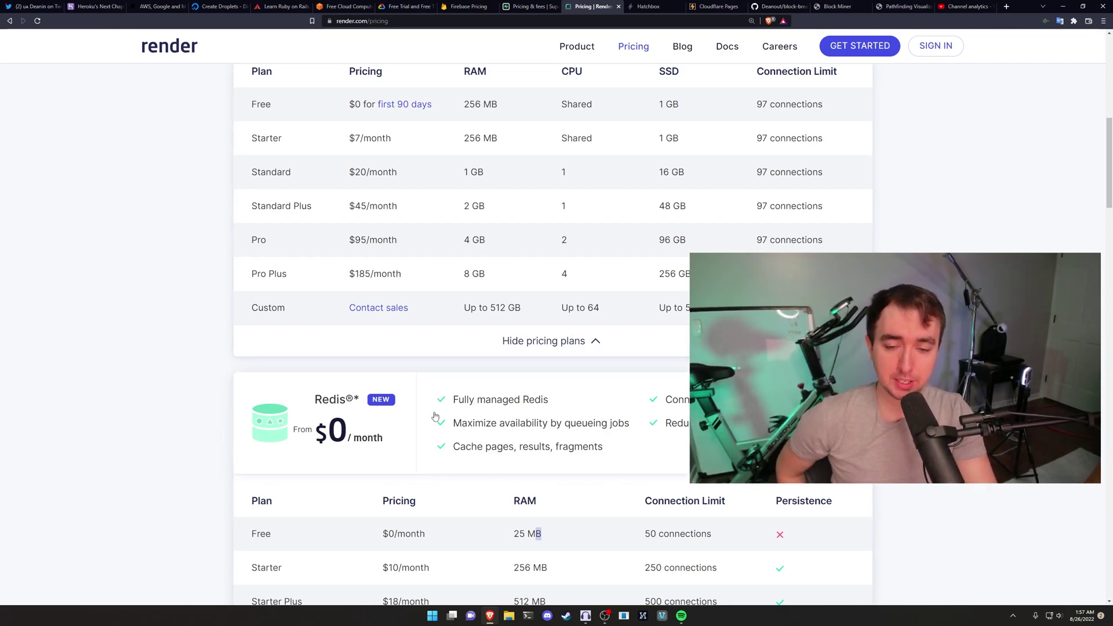
scroll(435, 417, "up", 9)
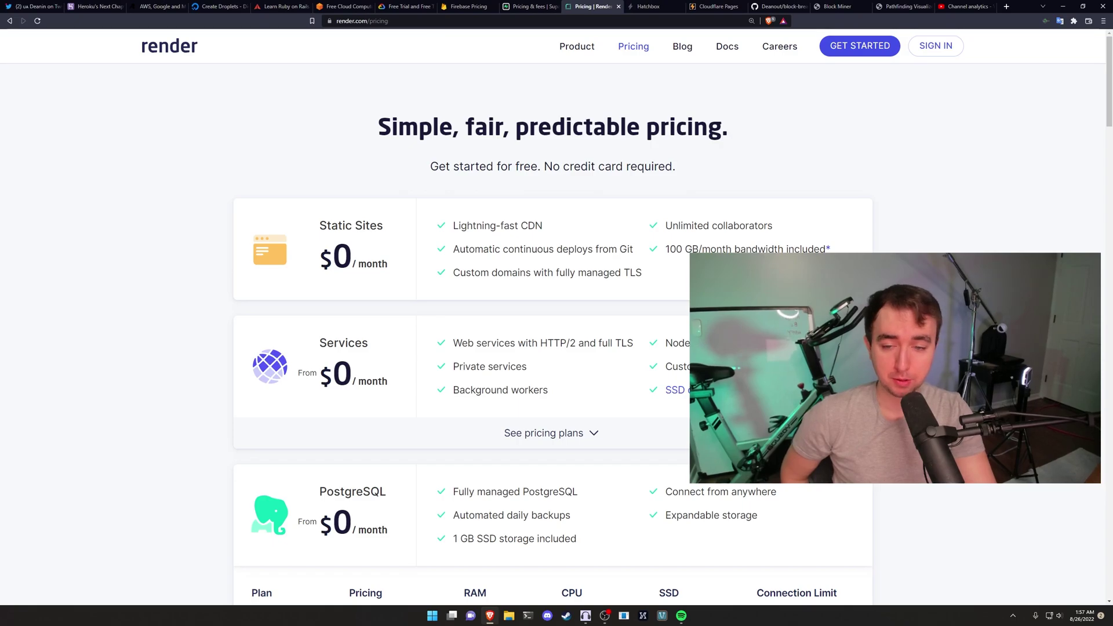
left_click_drag(631, 250, 482, 250)
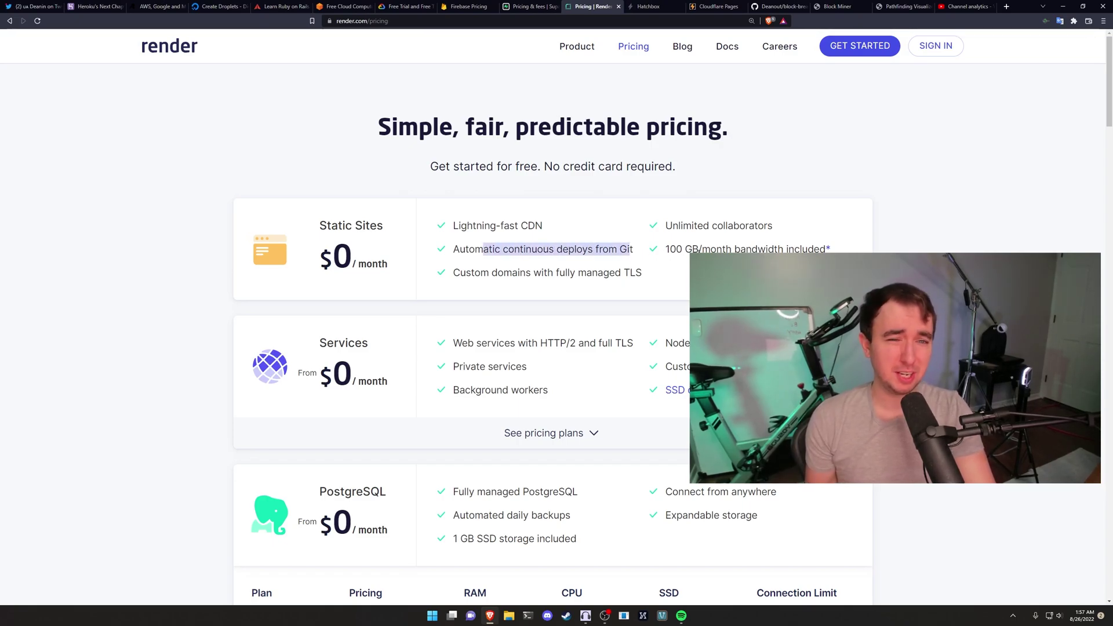
left_click(811, 157)
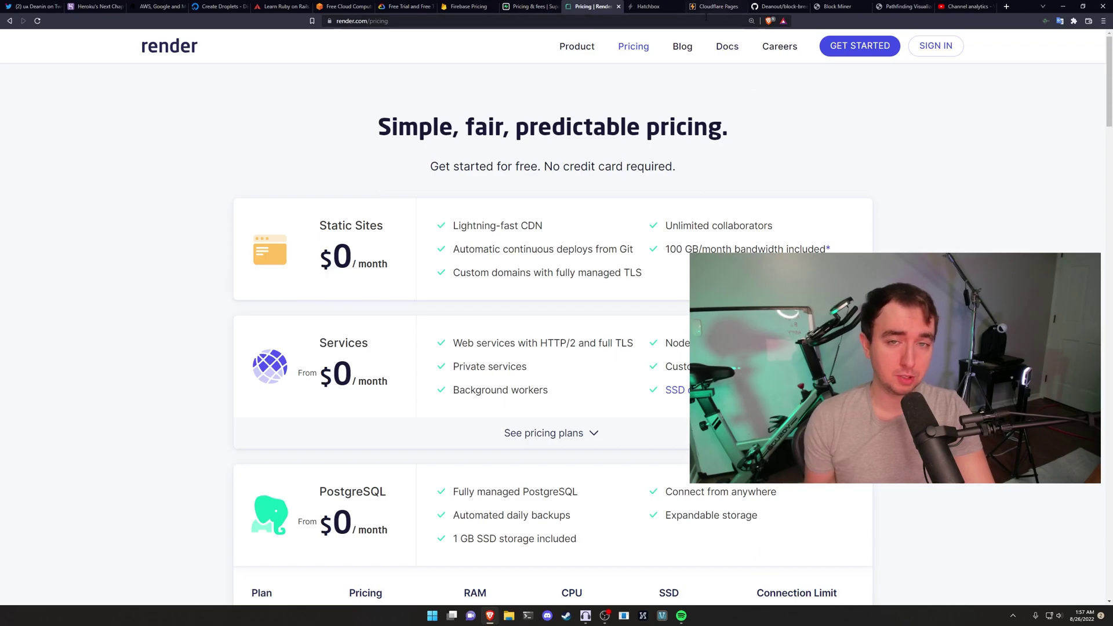
Check the 14 day free trial on Hatchbox's pricing page, briefly glancing at the GoRails tab.
left_click(648, 6)
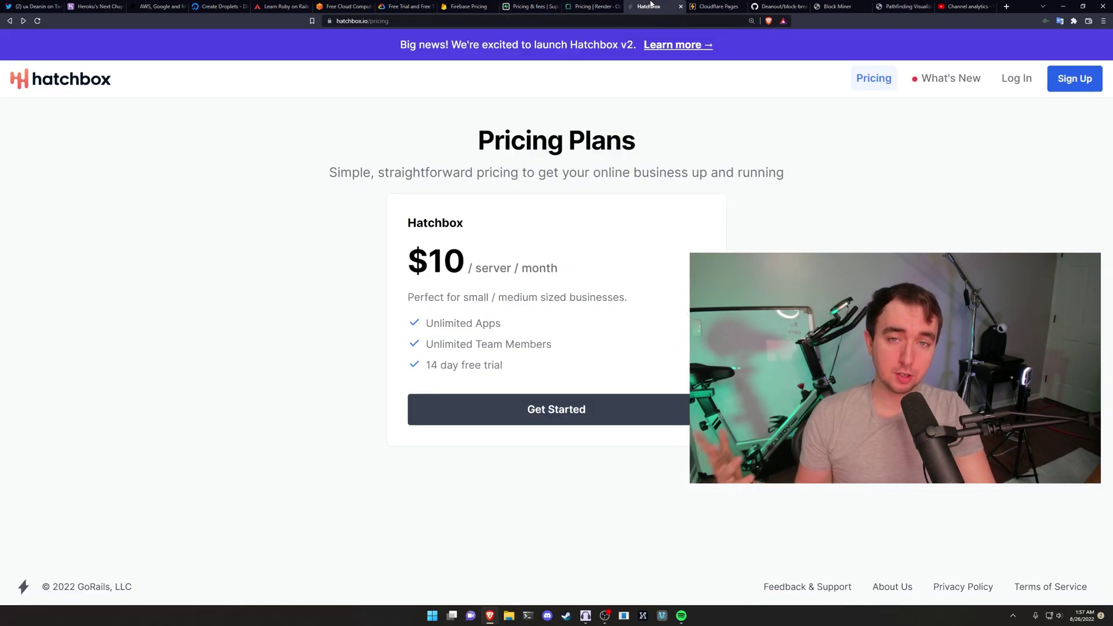
left_click_drag(589, 381, 397, 368)
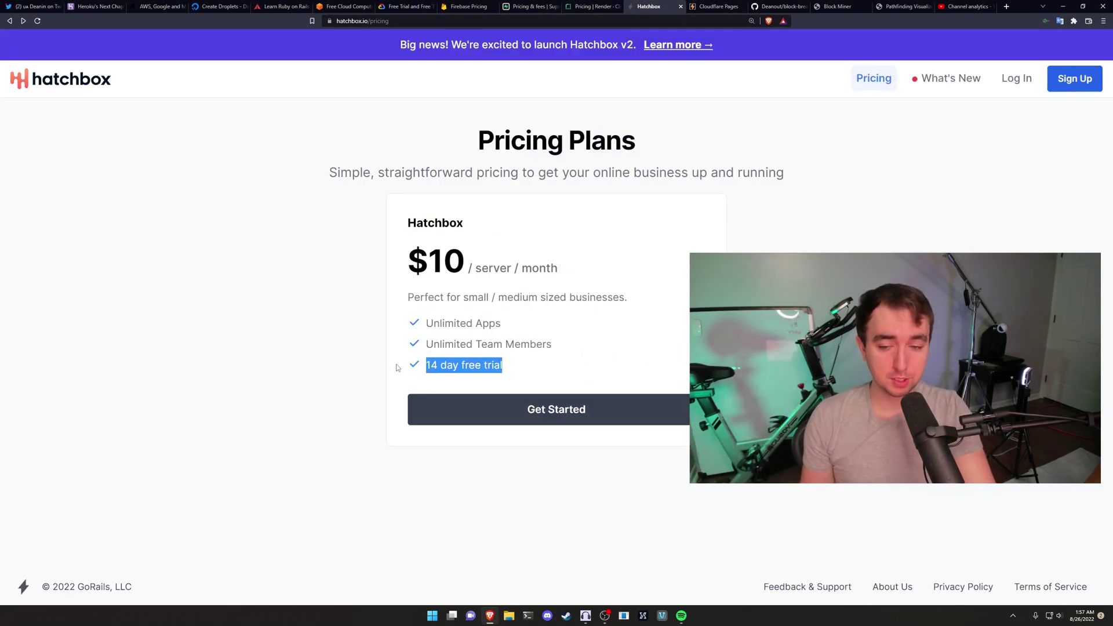
left_click(397, 368)
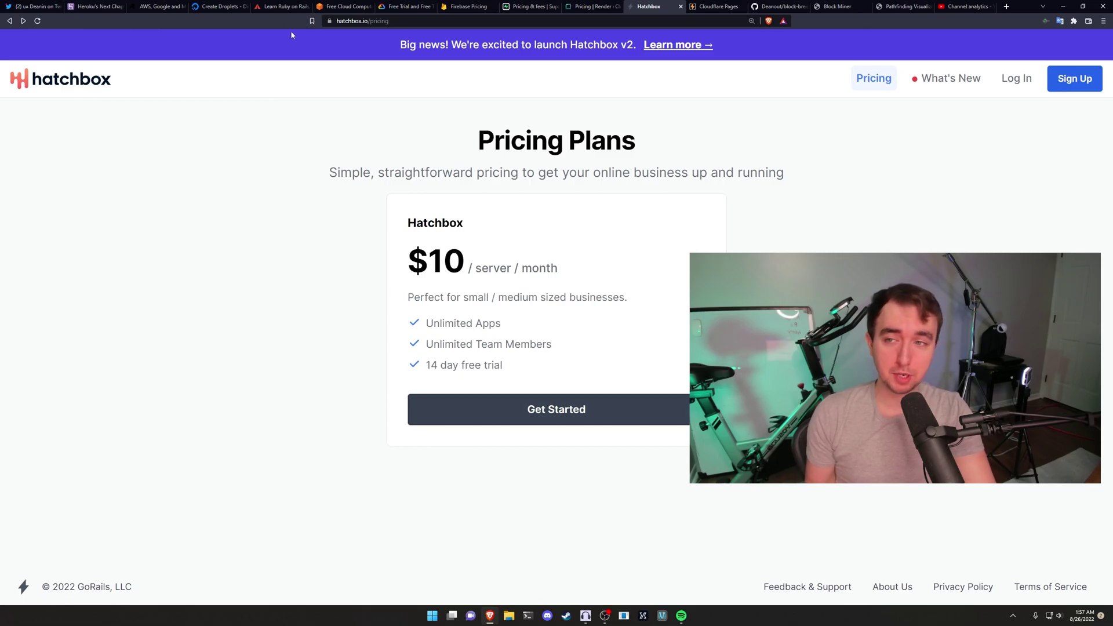
left_click(283, 6)
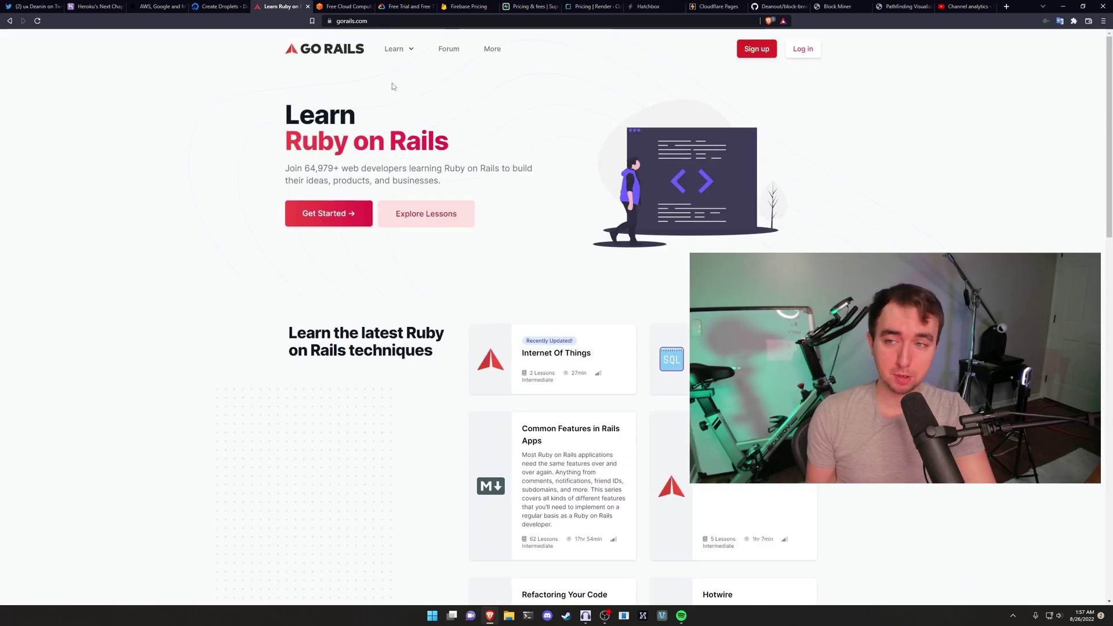
left_click(640, 5)
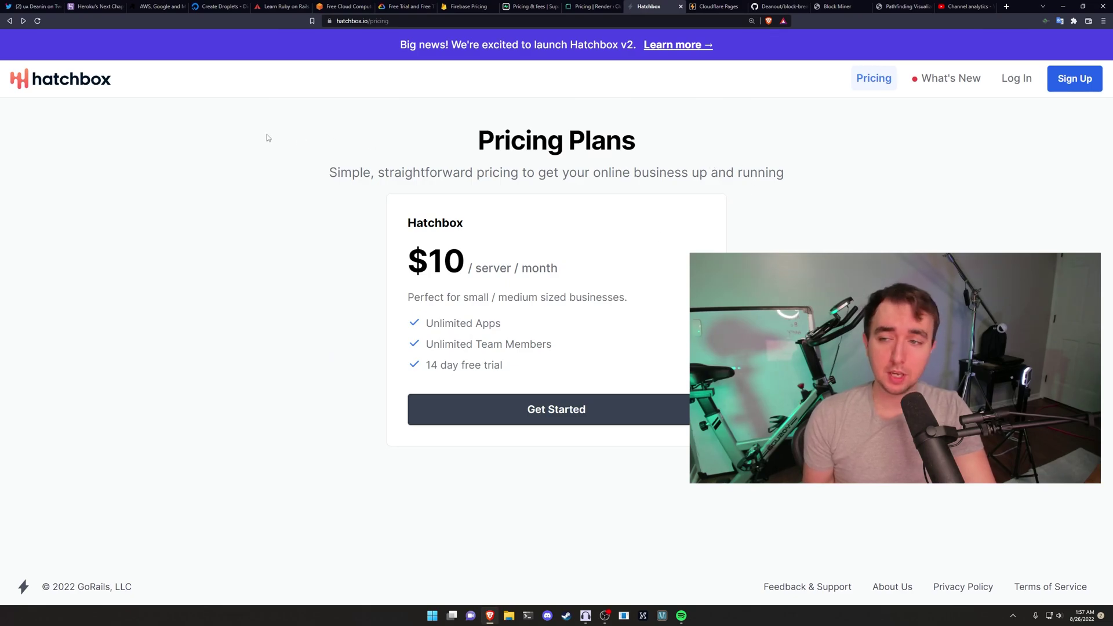
Open the Hatchbox home page in a new tab and scroll through it.
middle_click(75, 80)
left_click(682, 6)
scroll(746, 194, "down", 5)
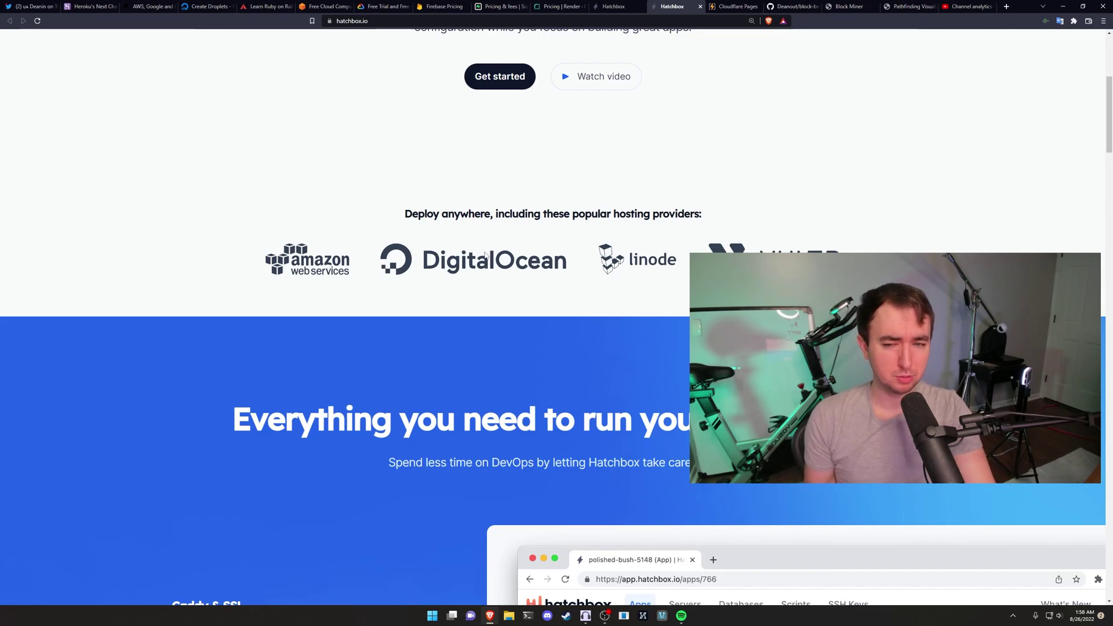
scroll(592, 287, "down", 3)
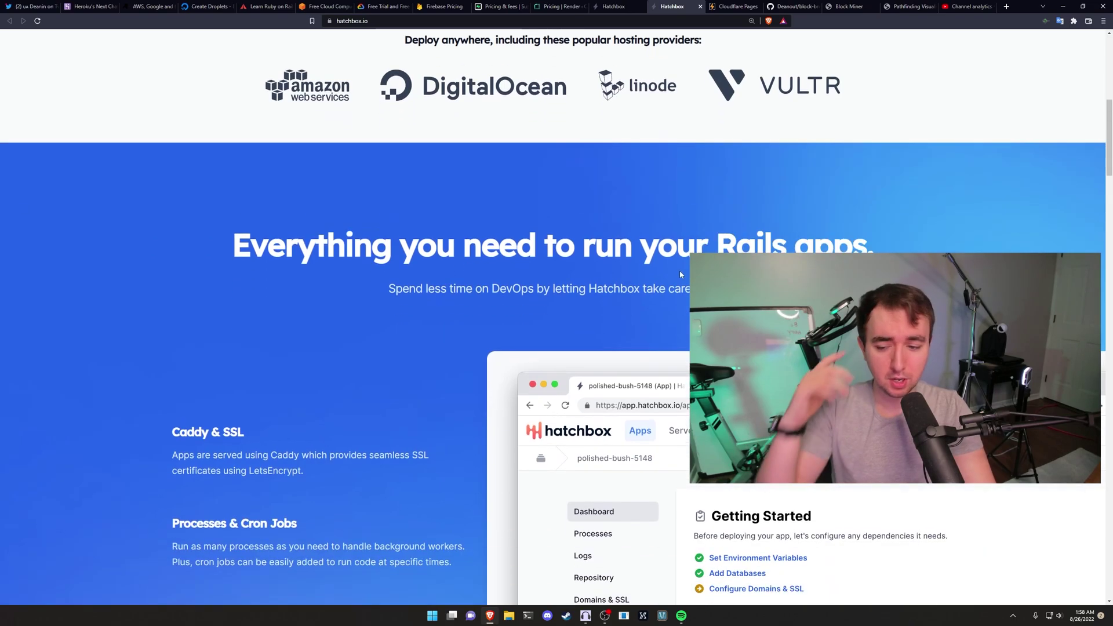
scroll(617, 153, "up", 8)
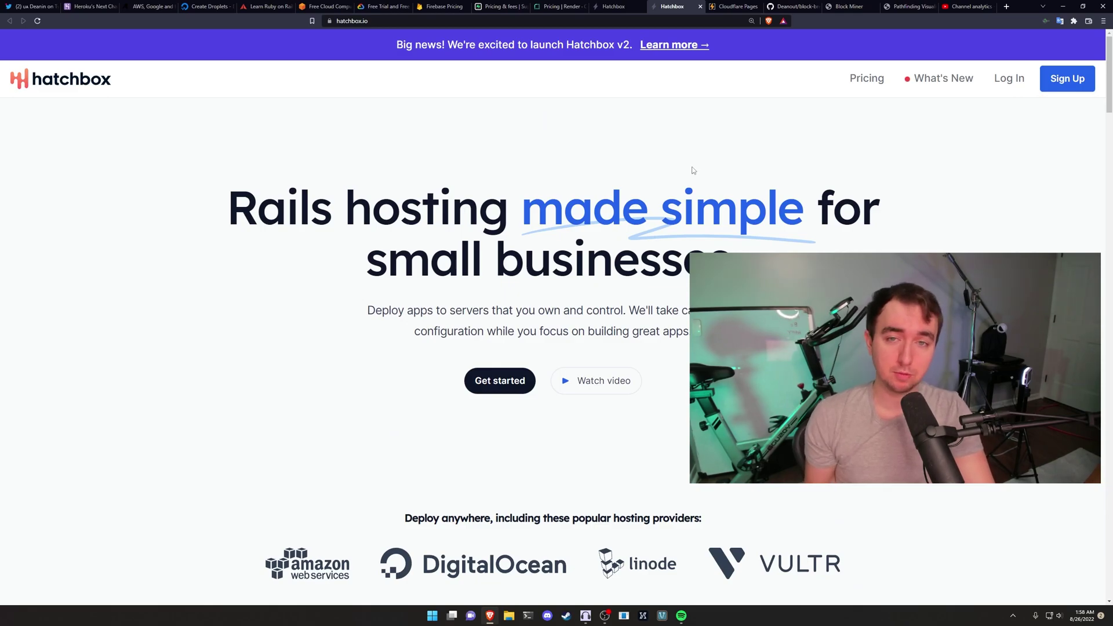
Scroll through Cloudflare Pages' features down to the Free, Pro and Business pricing cards.
left_click(734, 6)
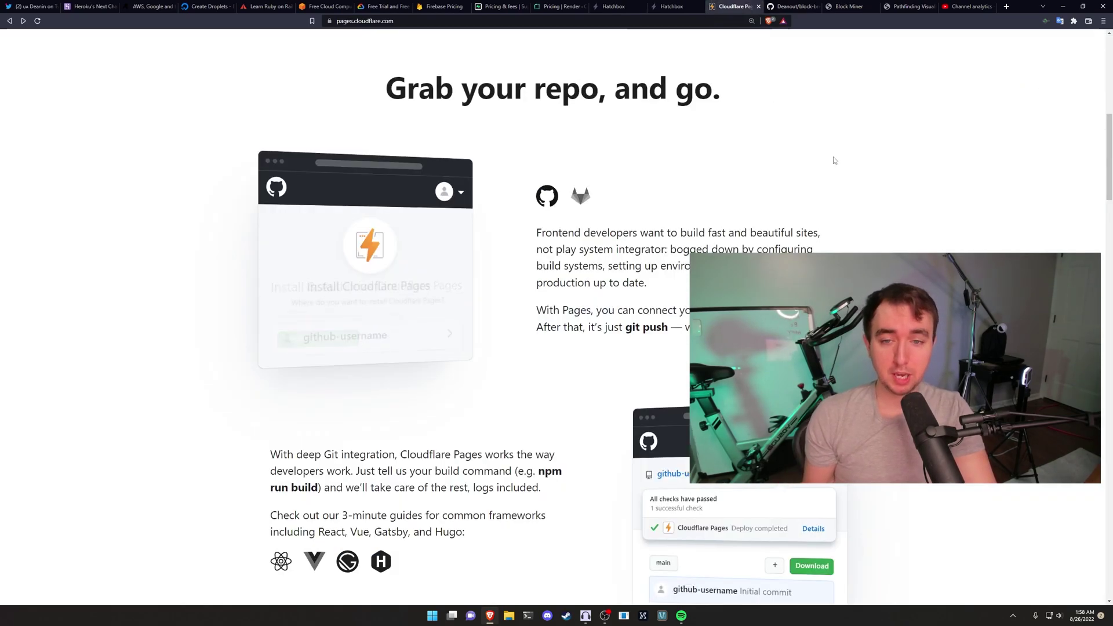
scroll(871, 155, "up", 3)
scroll(862, 137, "up", 2)
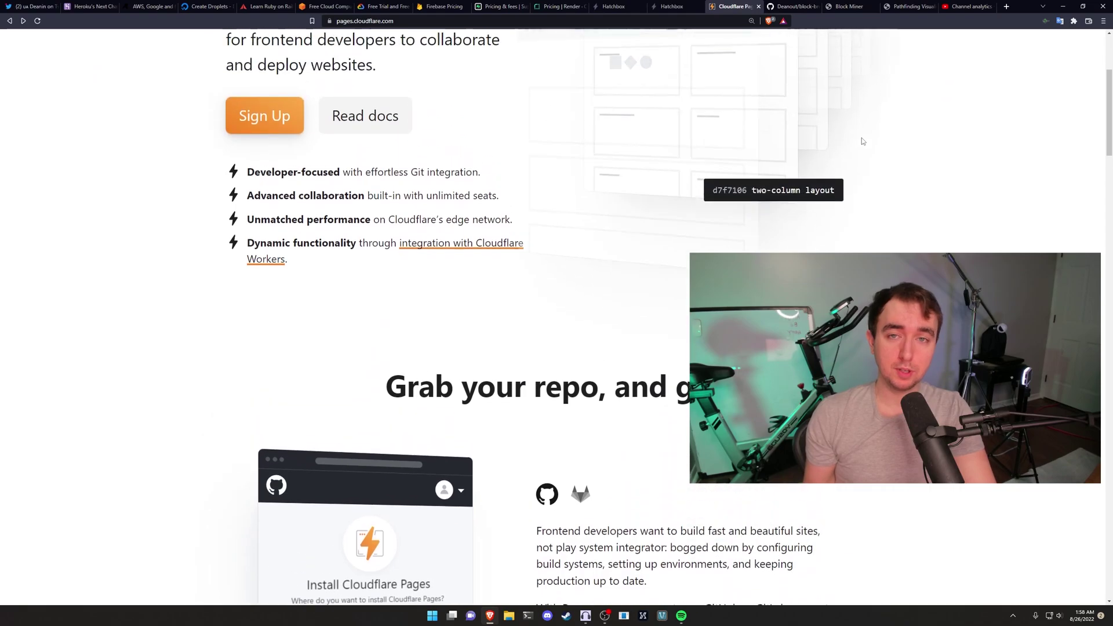
scroll(867, 146, "down", 8)
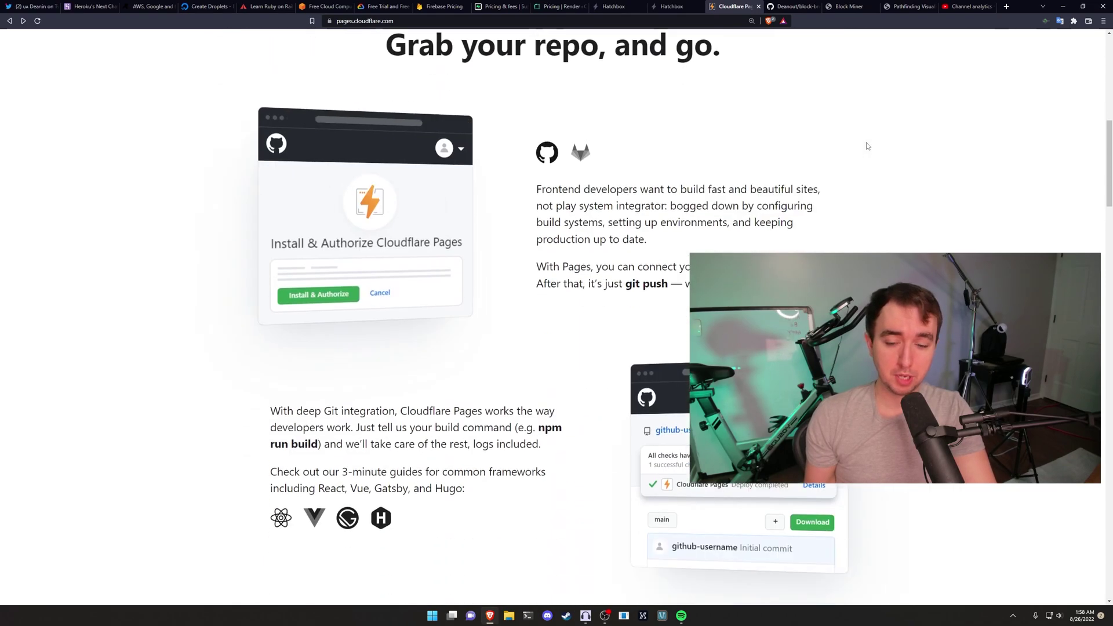
scroll(868, 146, "up", 1)
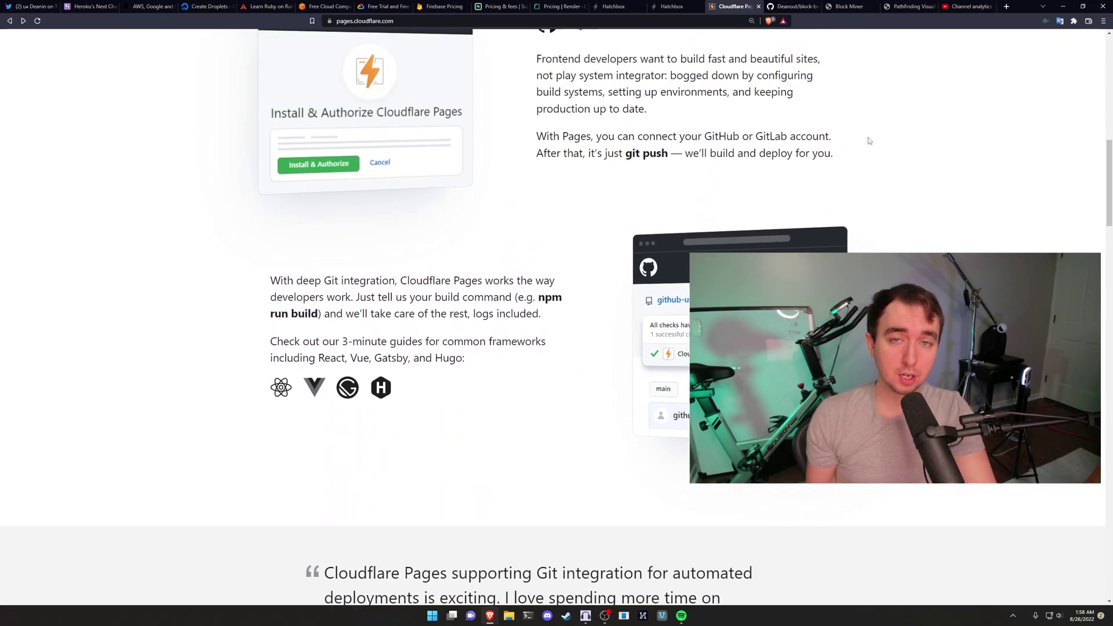
scroll(867, 145, "down", 5)
scroll(868, 145, "down", 9)
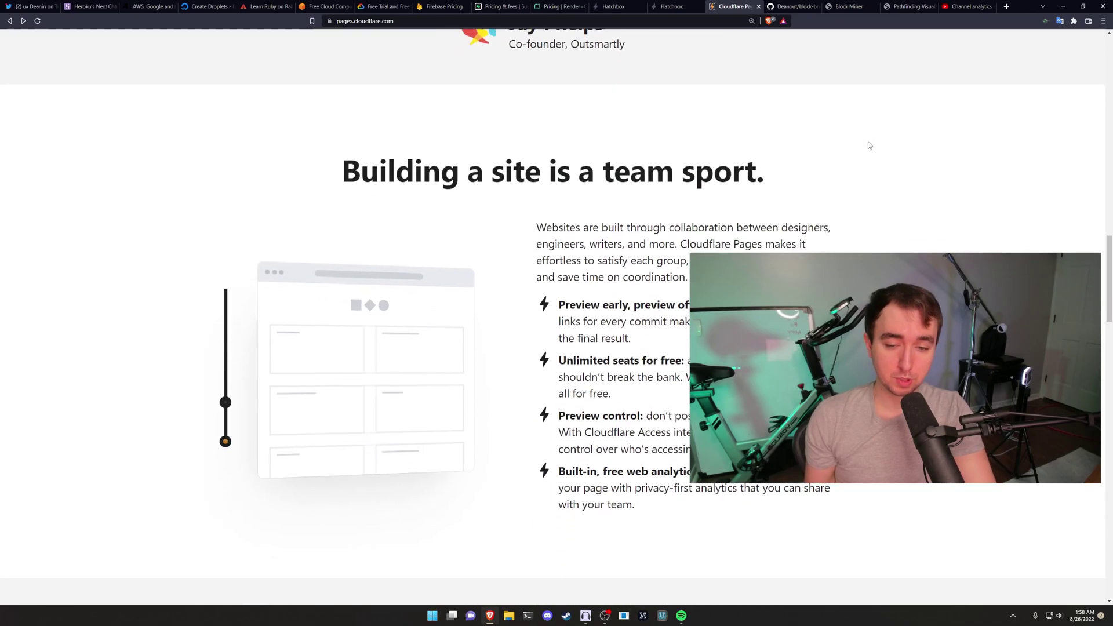
scroll(868, 145, "up", 1)
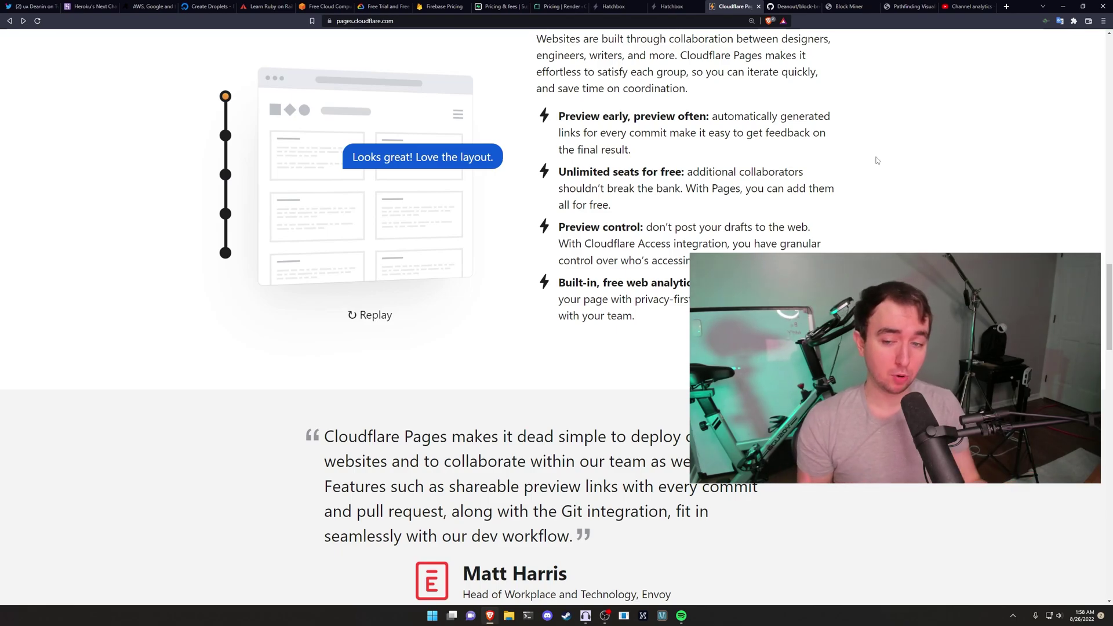
scroll(832, 151, "down", 4)
scroll(553, 313, "down", 10)
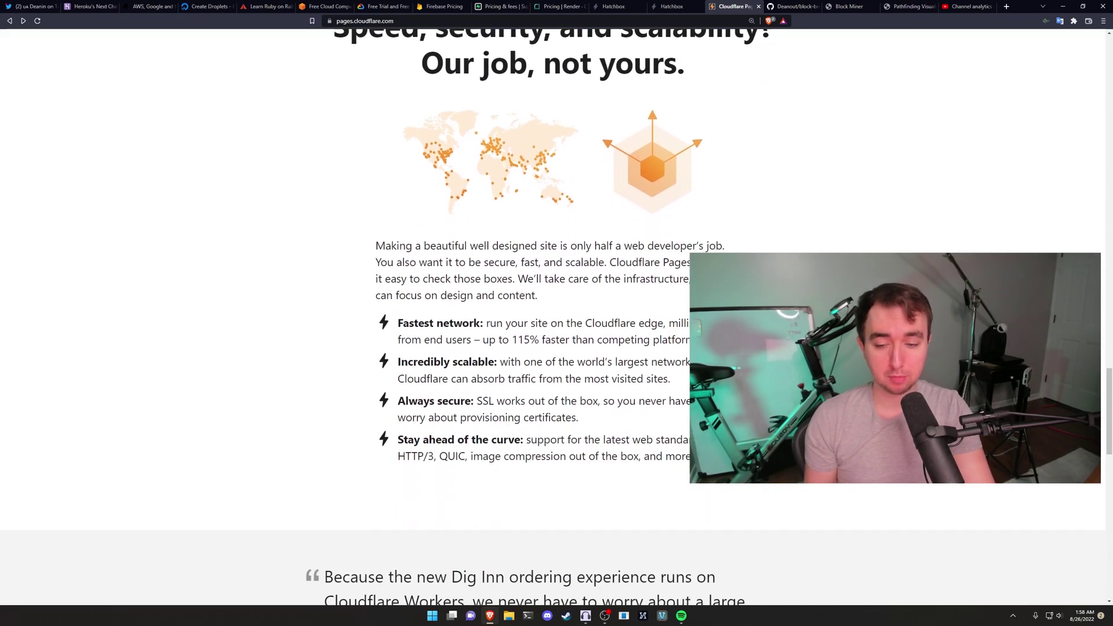
scroll(553, 313, "down", 6)
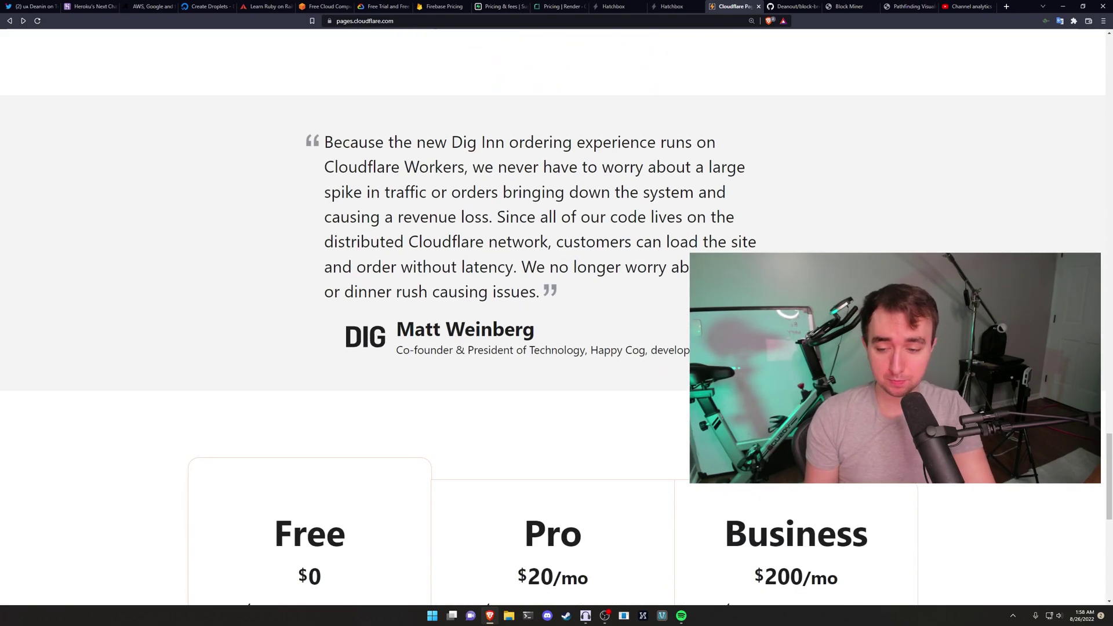
scroll(553, 314, "down", 2)
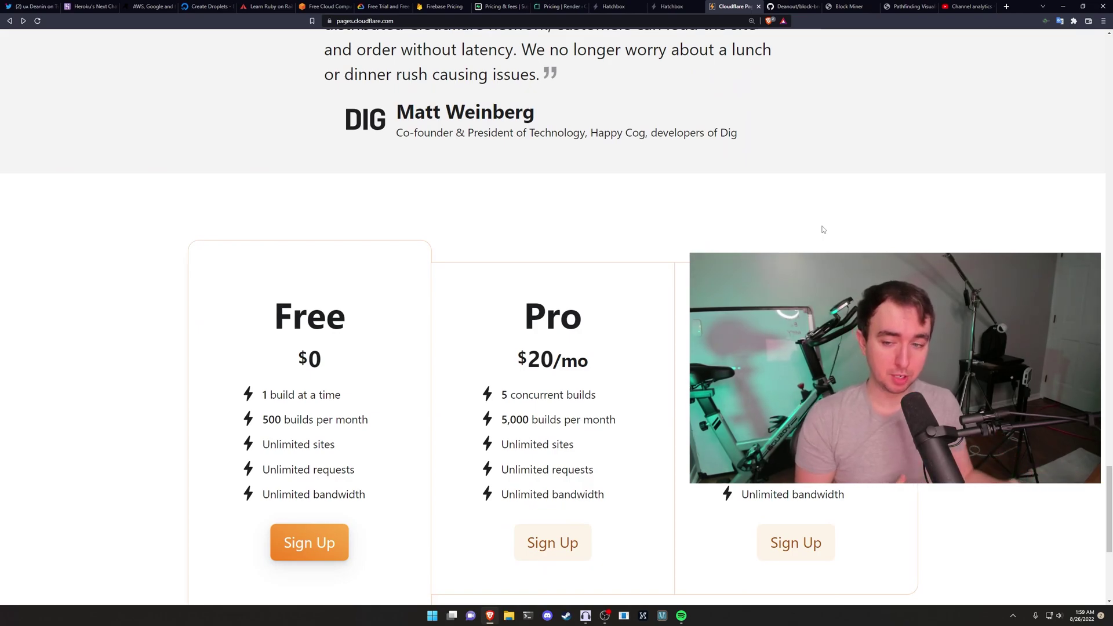
scroll(451, 300, "down", 1)
scroll(450, 300, "down", 1)
left_click_drag(370, 368, 230, 350)
left_click(410, 335)
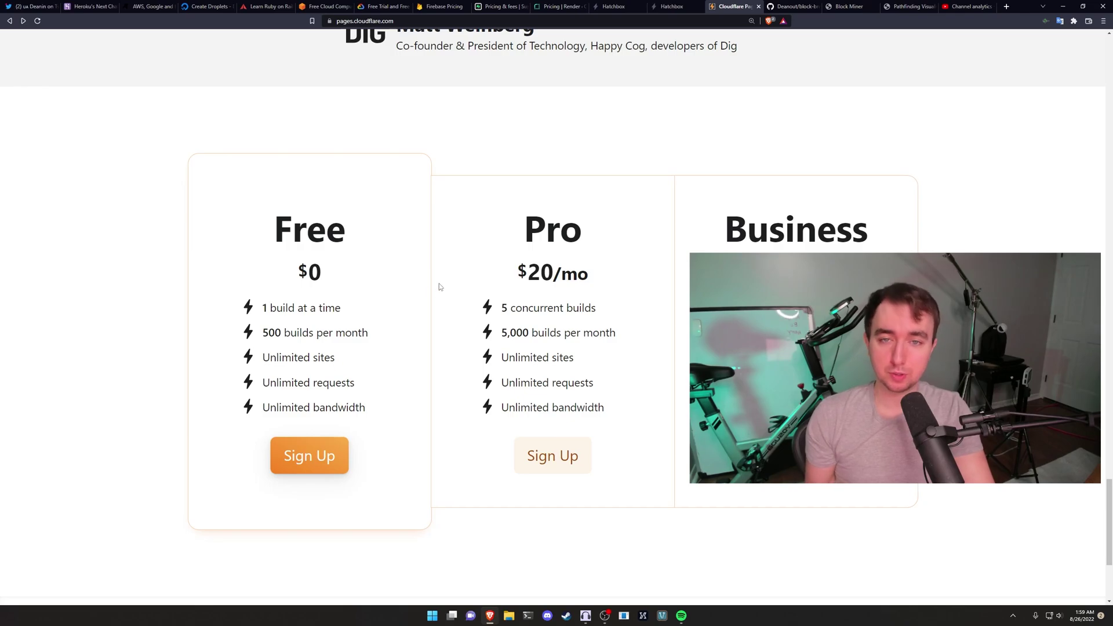
Scroll back up to the 3-minute framework guides for React, Vue, Gatsby and Hugo.
scroll(440, 286, "down", 5)
scroll(423, 338, "up", 10)
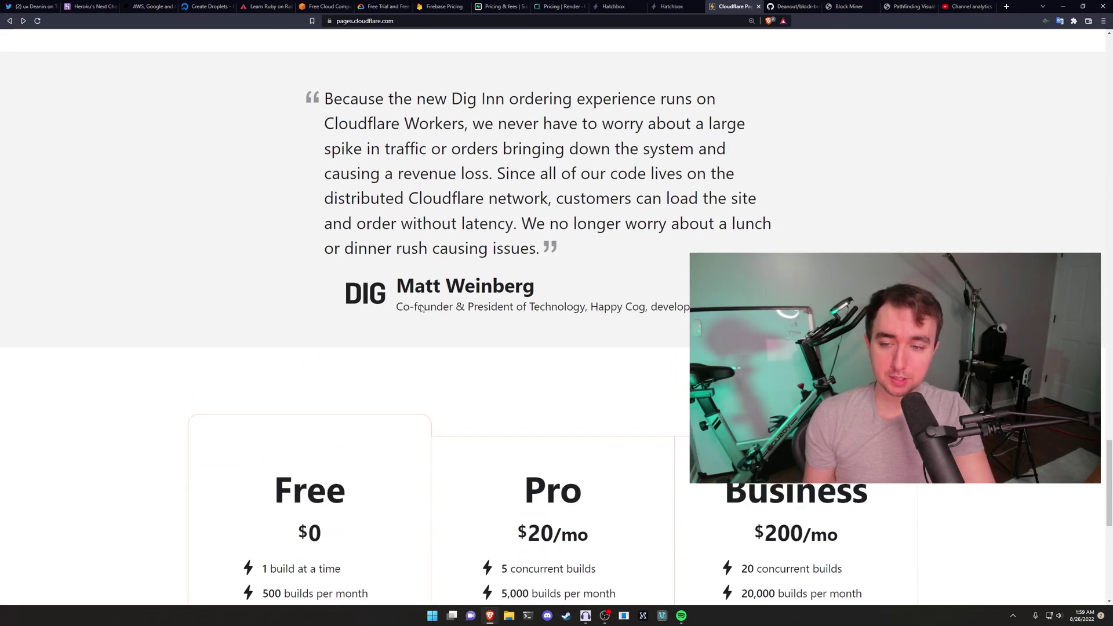
scroll(418, 325, "up", 20)
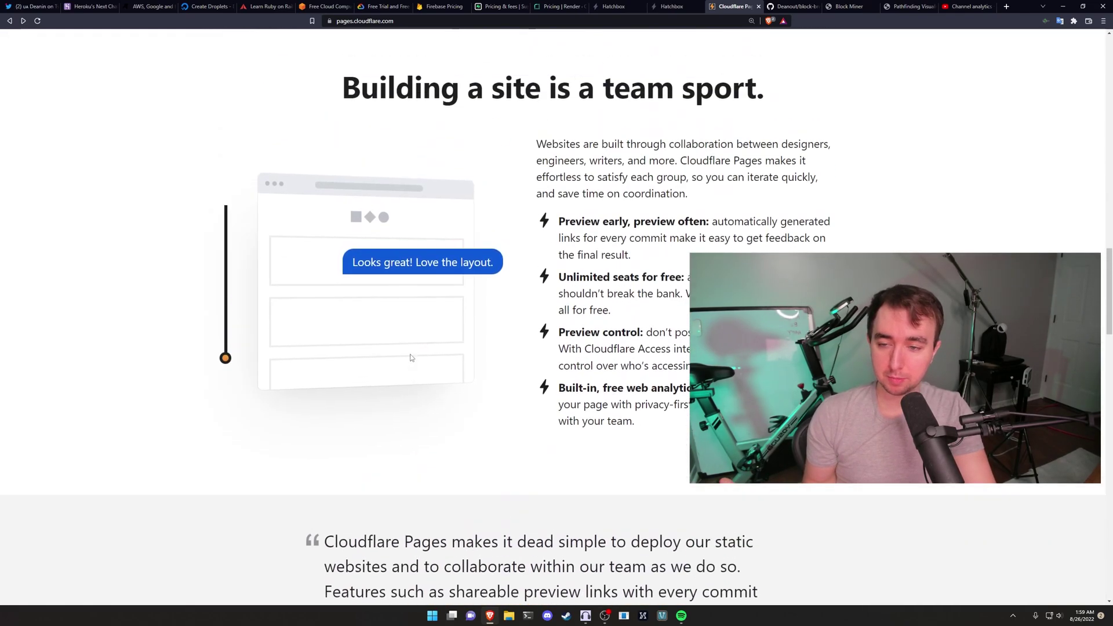
scroll(411, 358, "up", 10)
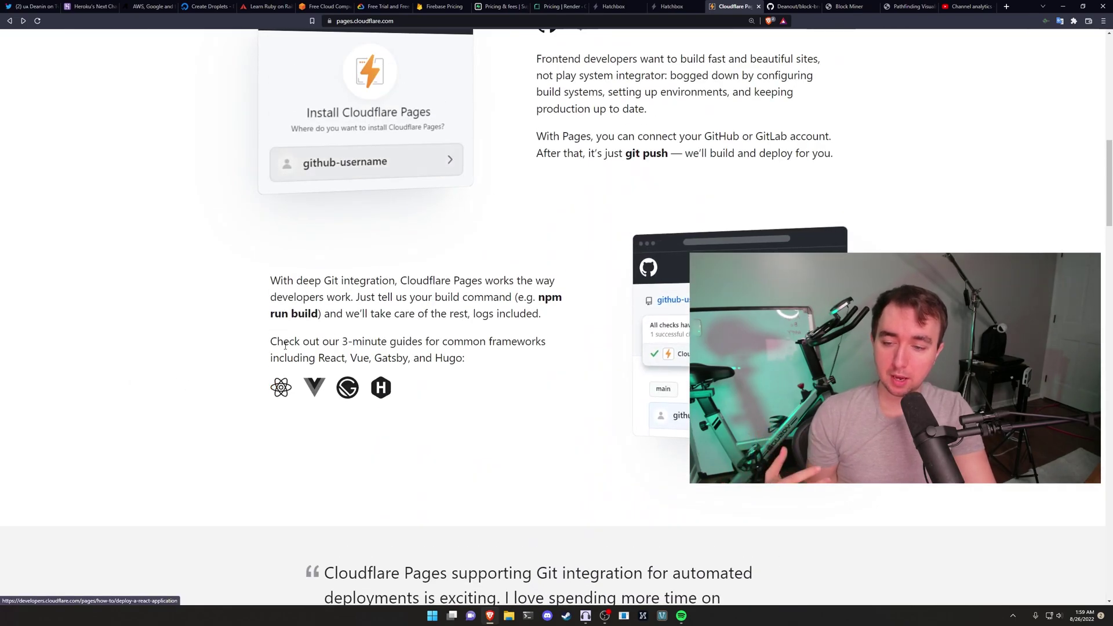
left_click_drag(283, 346, 454, 346)
left_click(297, 392)
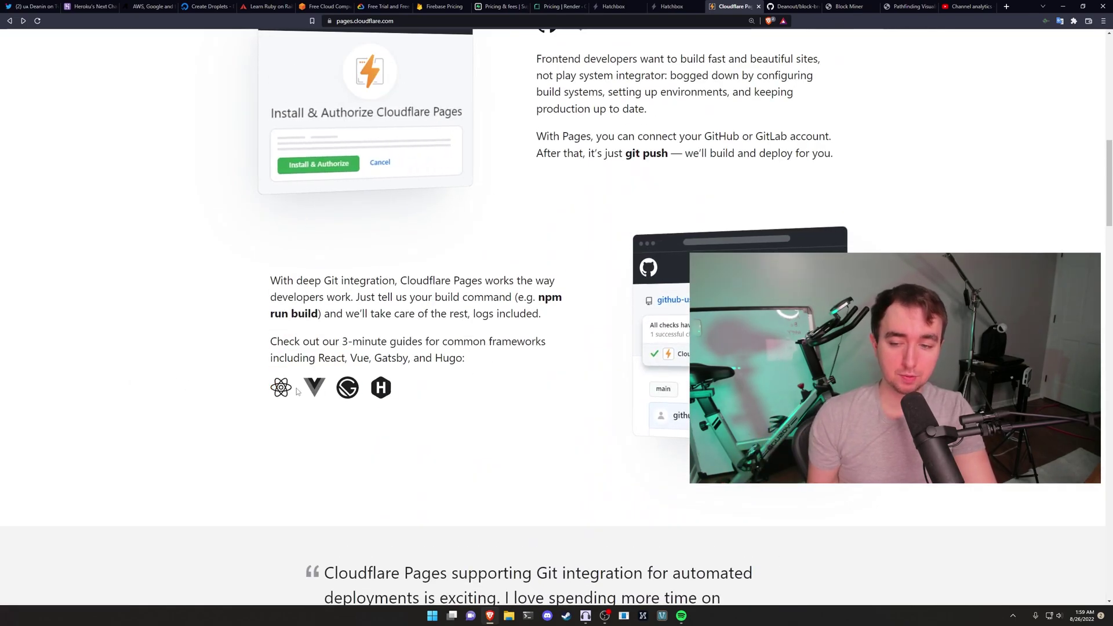
Open the 'Deploy a React application' guide and review its npx create-react-app my-react-app command.
left_click(314, 387)
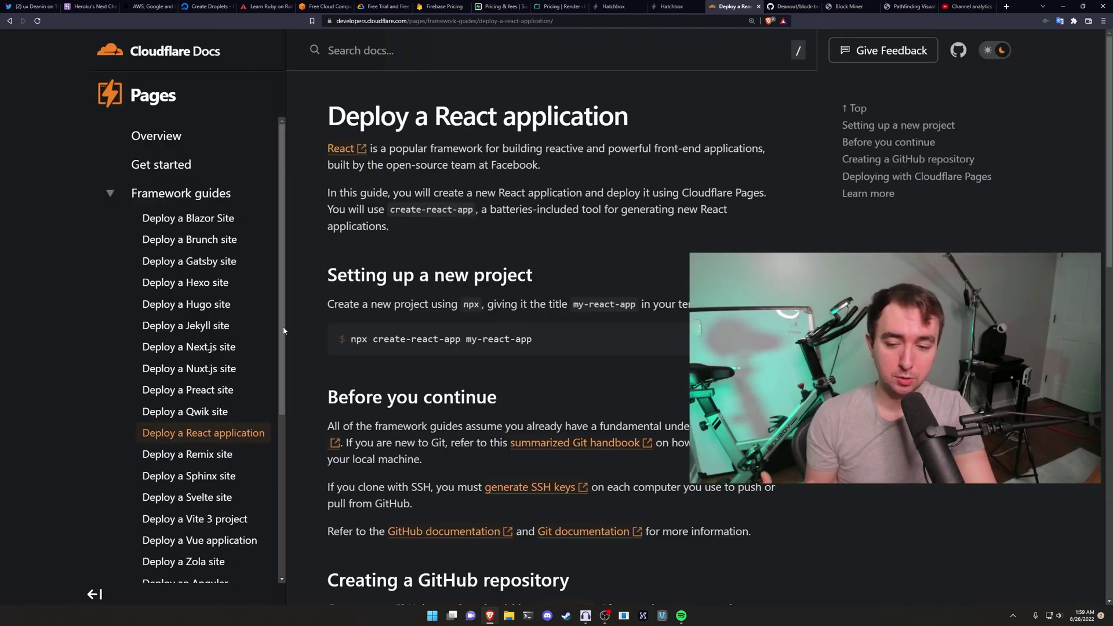
left_click_drag(342, 339, 525, 348)
left_click(600, 336)
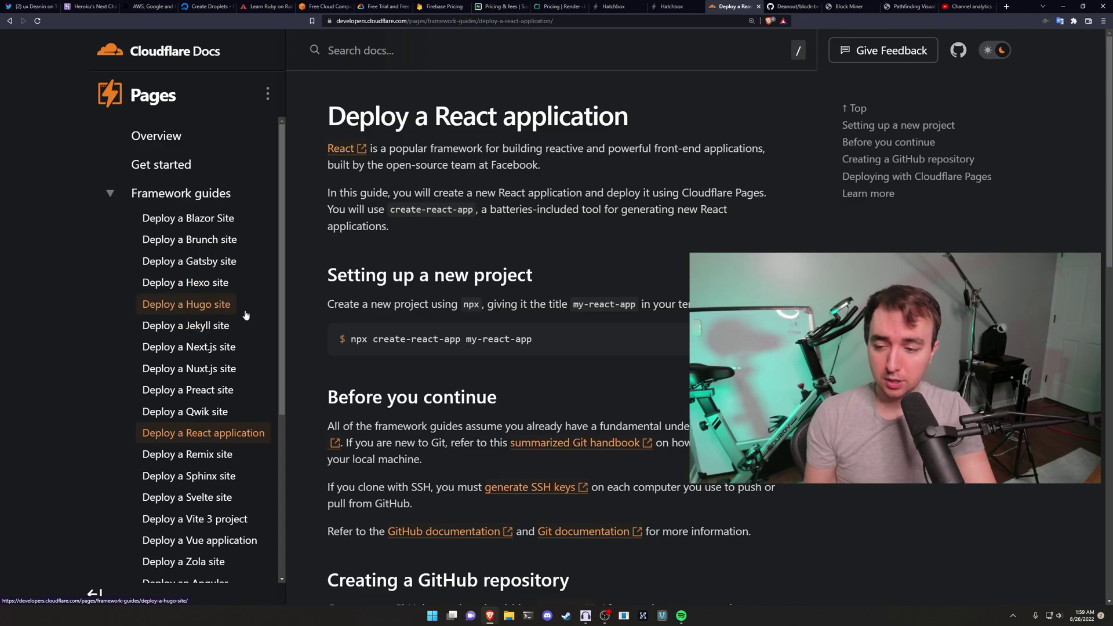
scroll(249, 342, "down", 3)
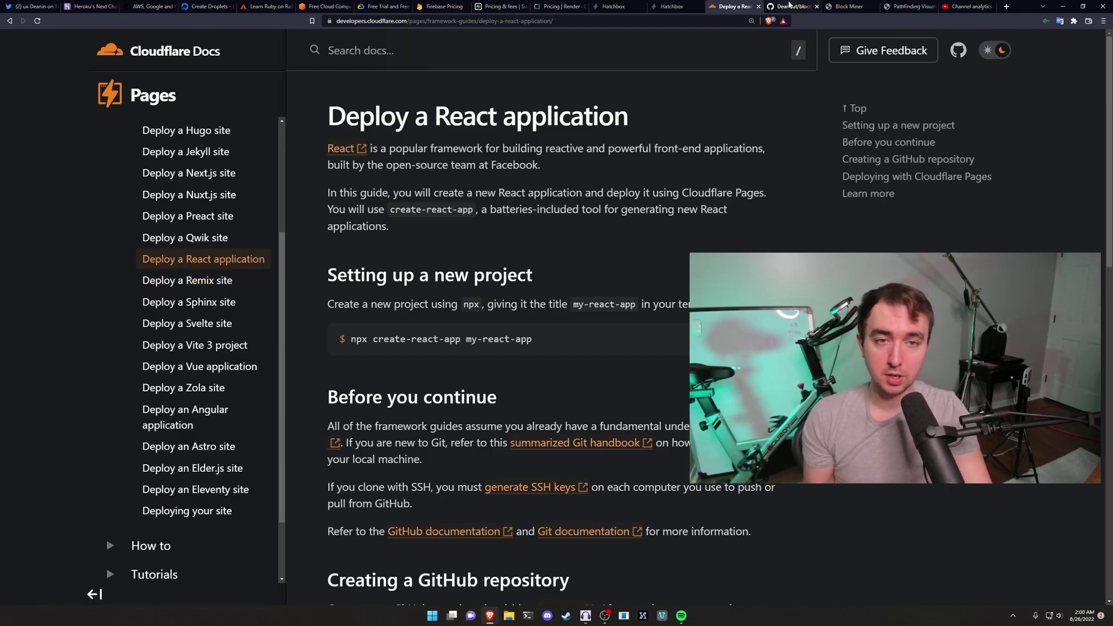
Go to block-breaker's Settings > Pages and list the deployment Source options.
left_click(792, 6)
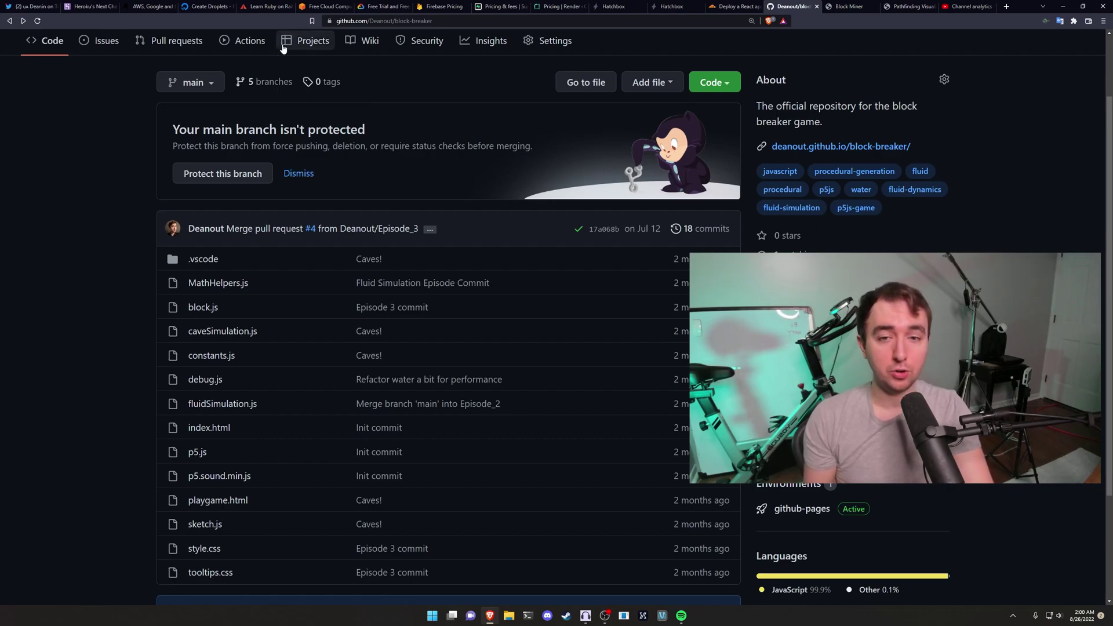
scroll(549, 149, "up", 2)
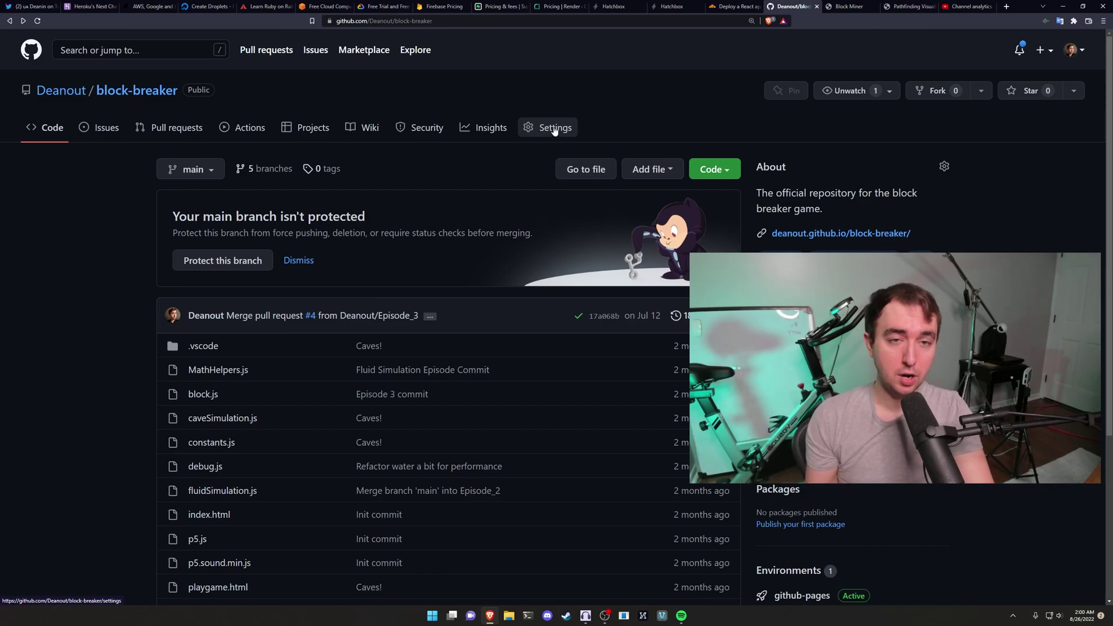
left_click(555, 128)
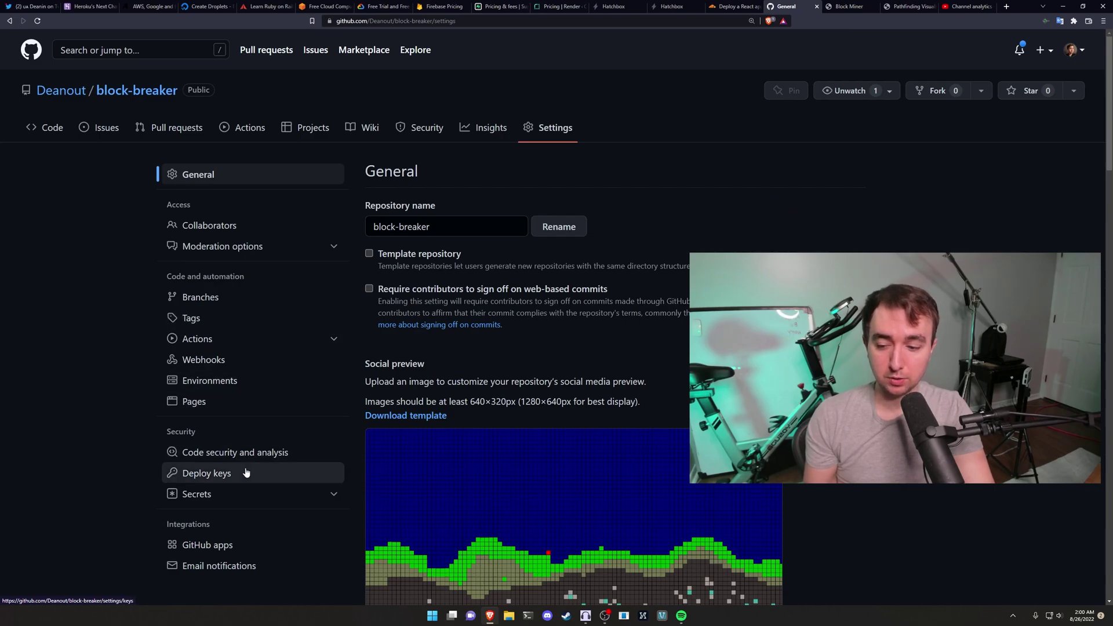
left_click(241, 406)
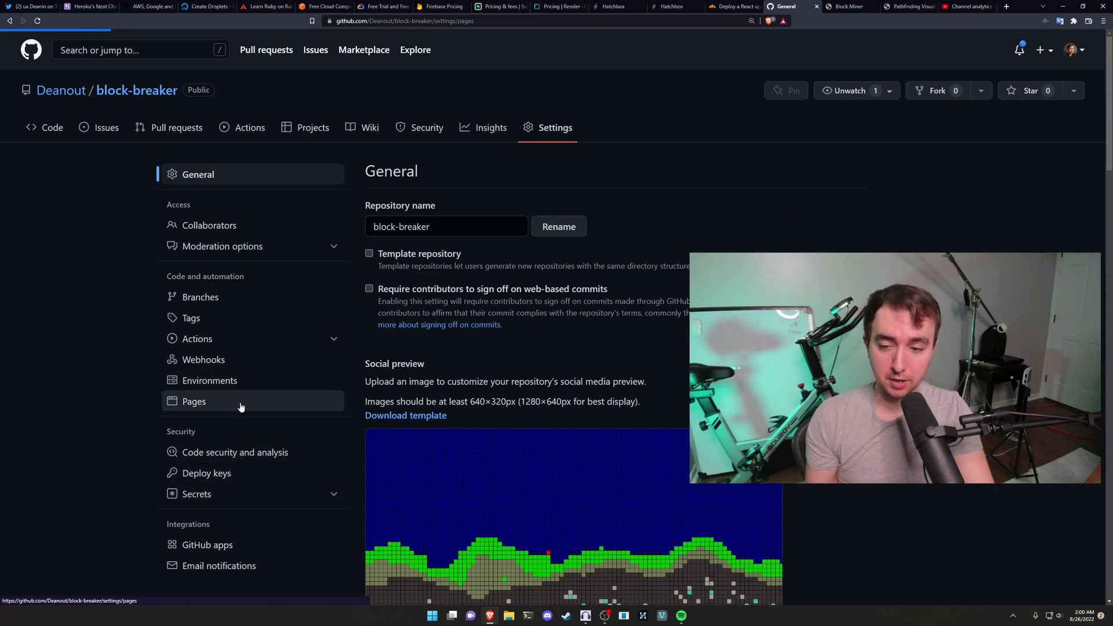
scroll(618, 277, "down", 2)
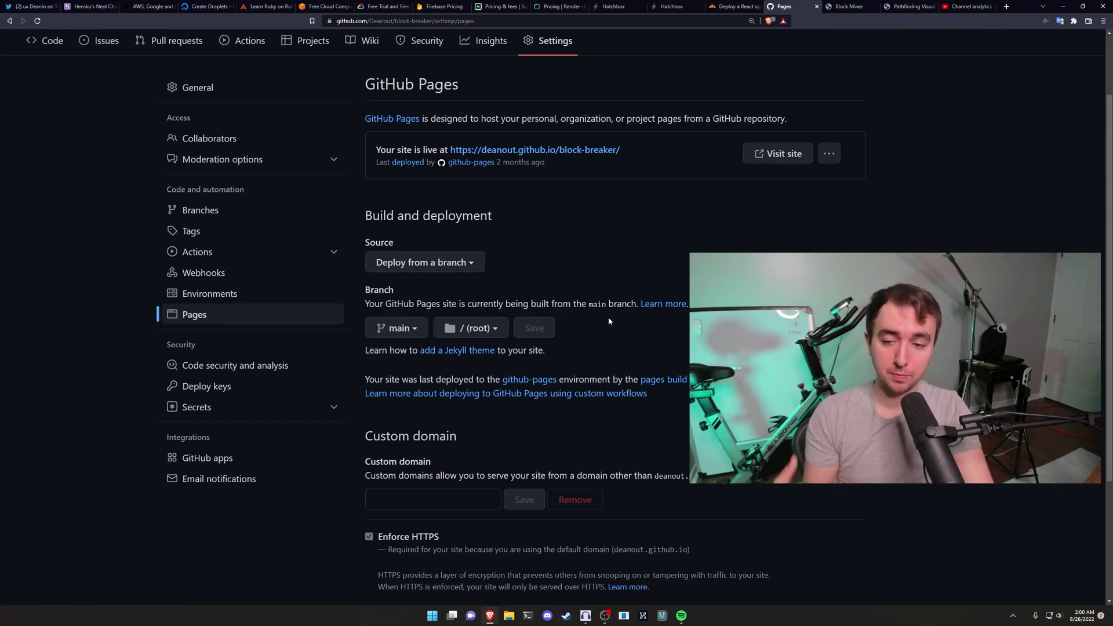
left_click(472, 262)
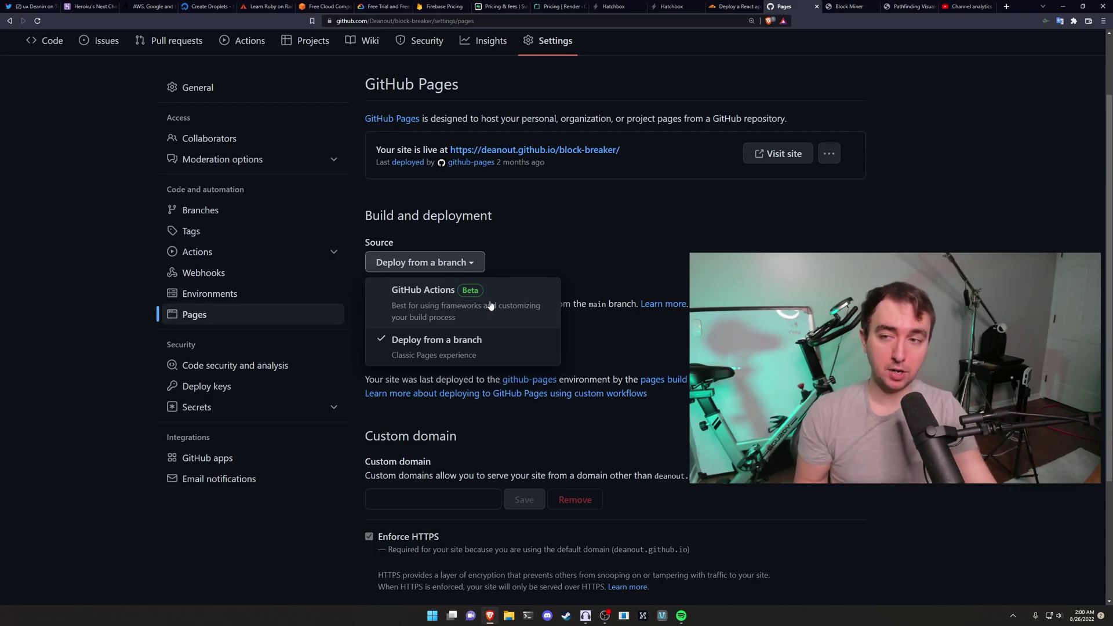
Open block-breaker's Actions in a new tab and view the latest Pages deployment run #12.
right_click(252, 44)
key("Escape")
key("Escape")
right_click(239, 44)
left_click(267, 51)
left_click(803, 6)
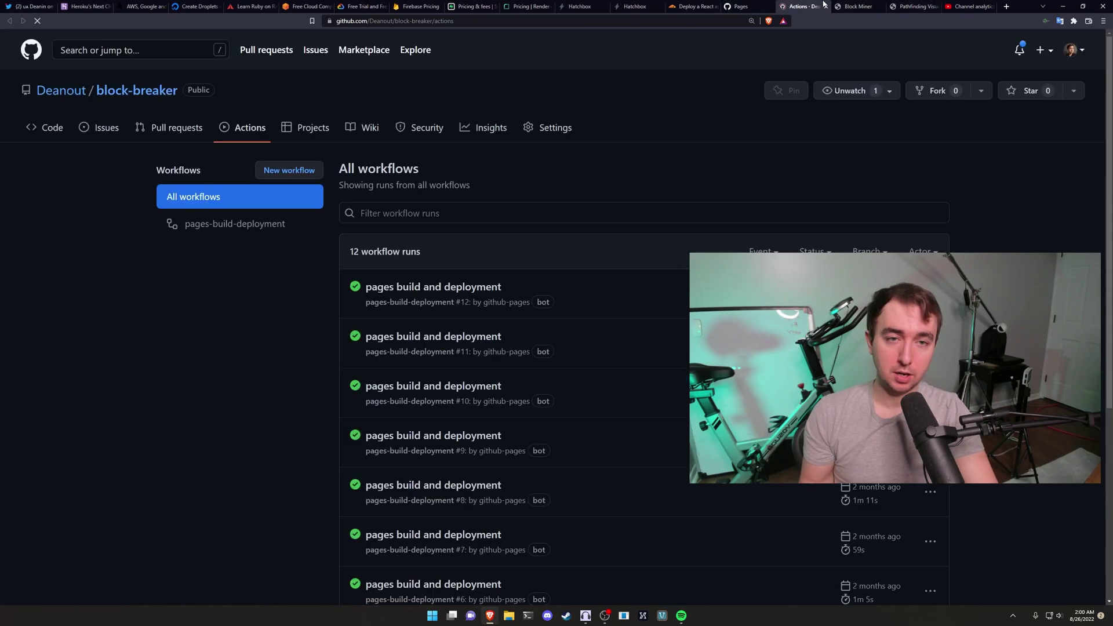
scroll(567, 171, "down", 3)
scroll(450, 195, "up", 2)
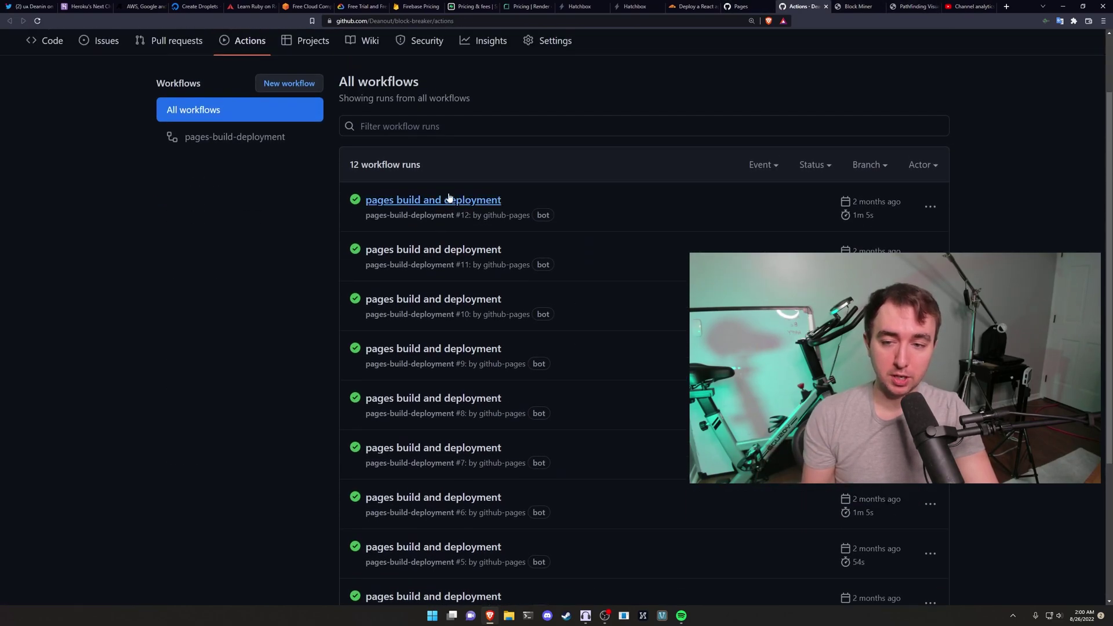
left_click(452, 206)
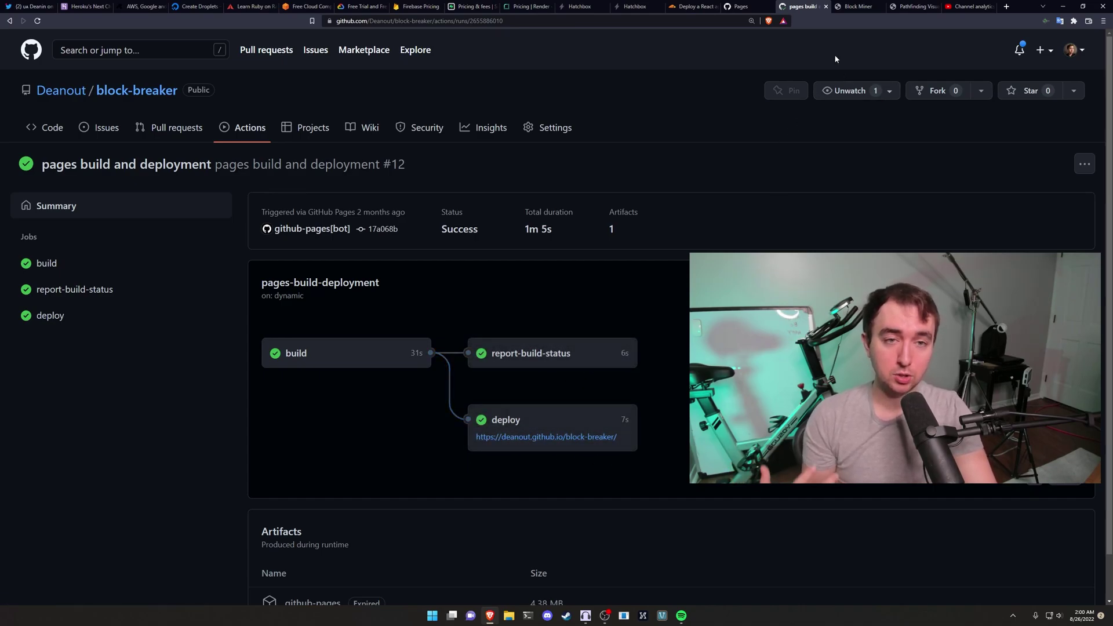
Close the run and check the publishing branch list, keeping main's root unchanged.
left_click(826, 6)
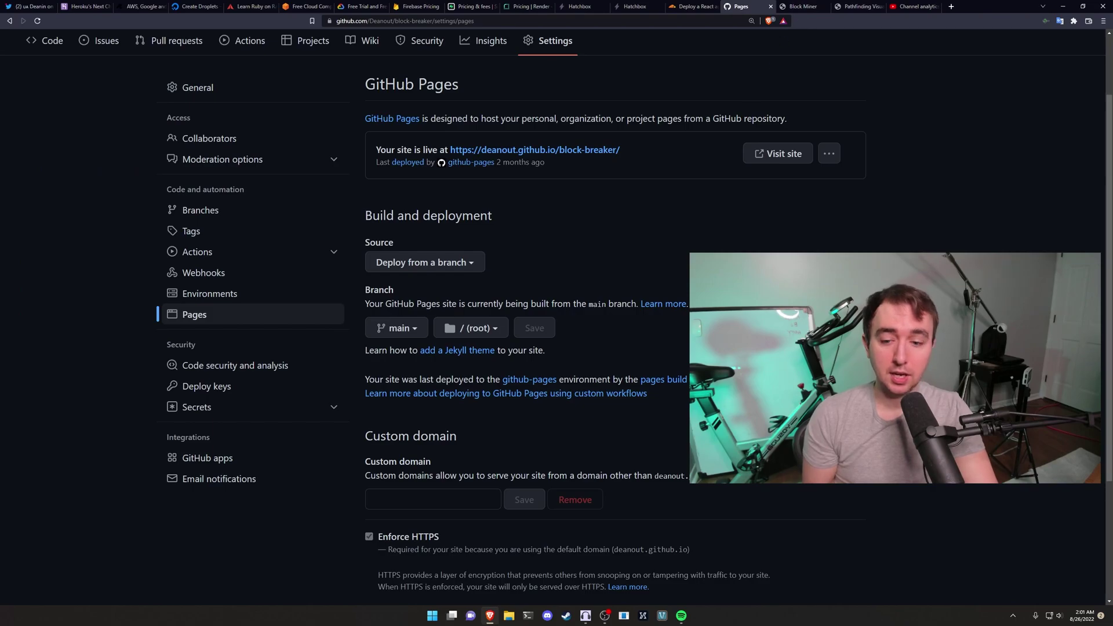
left_click(404, 334)
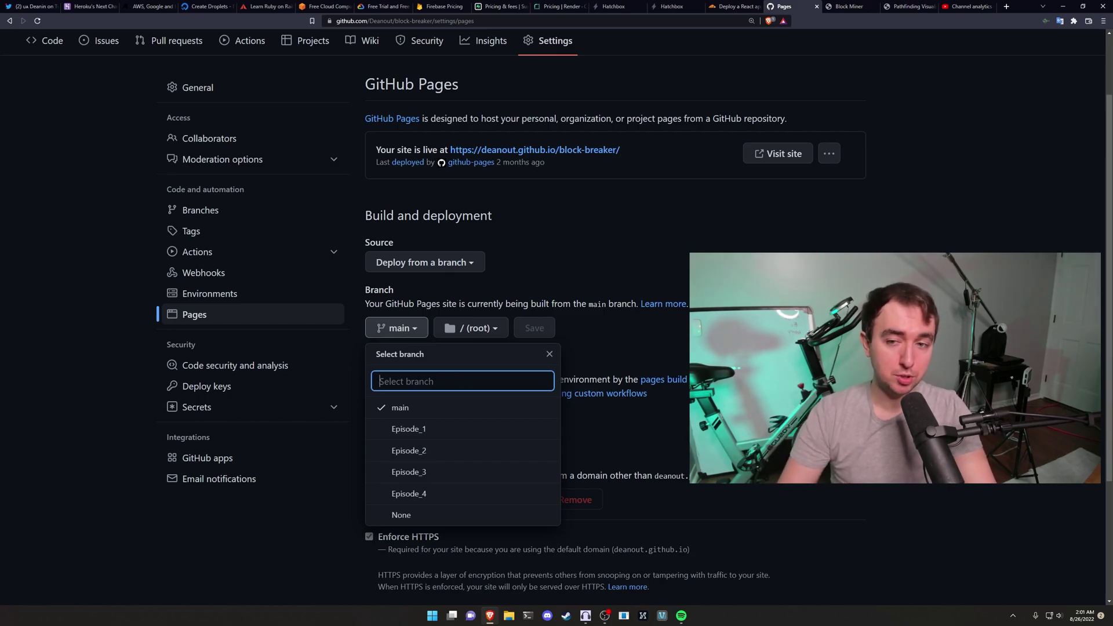
key("Escape")
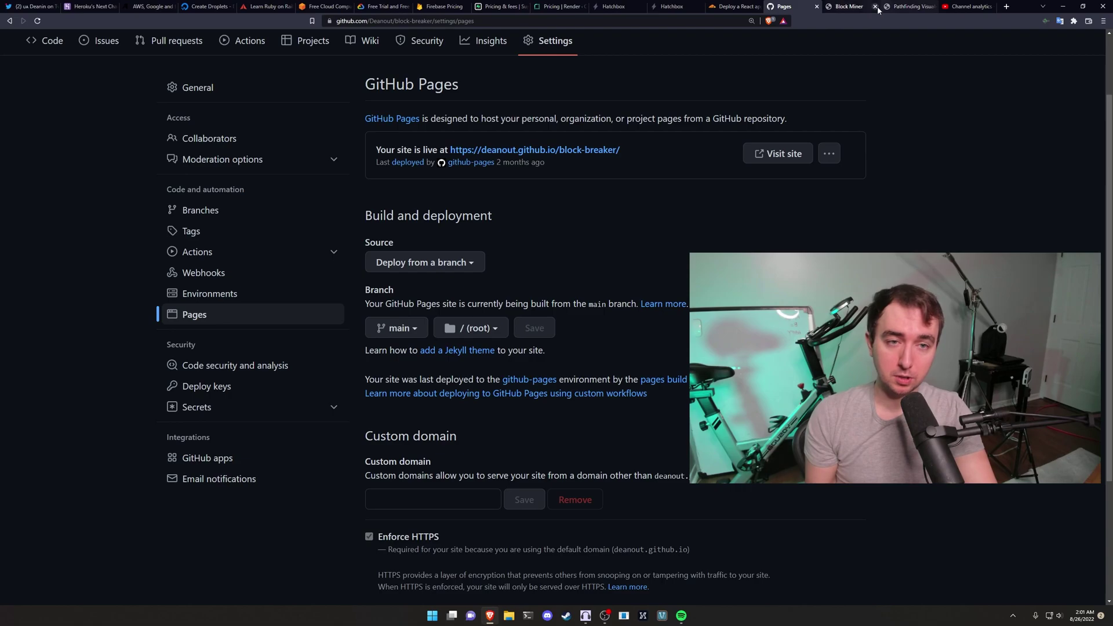
Reload Block Miner, move right, place water in the sky and mine a grass-dirt-stone column.
left_click(854, 5)
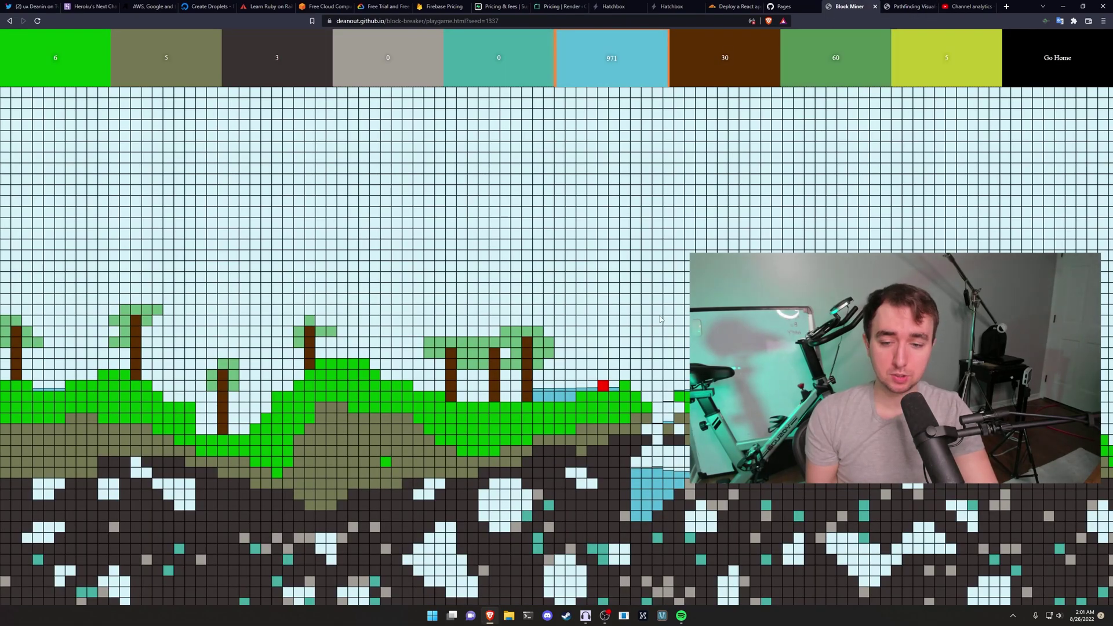
left_click(37, 20)
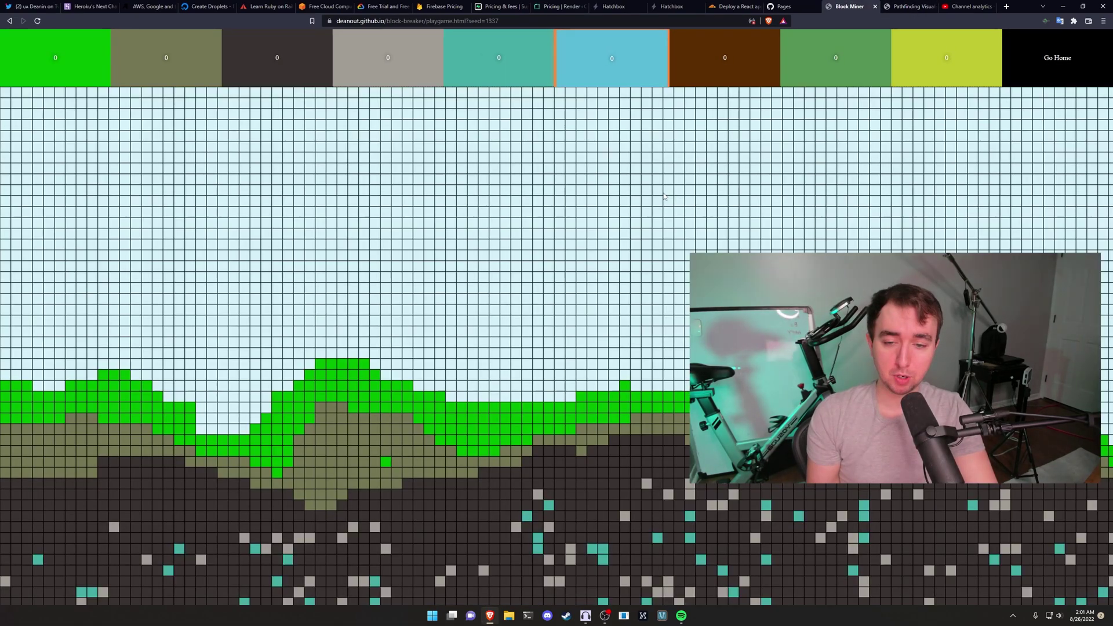
key("Right")
key("Right")
key("Right")
key("Right")
key("Right")
key("Right")
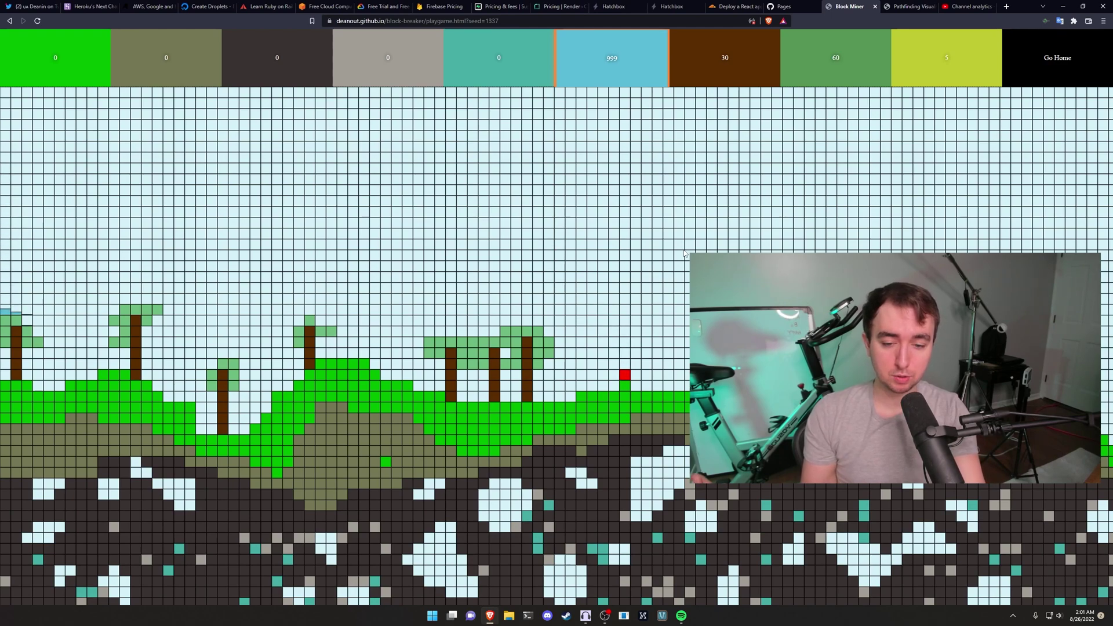
mouse_move(681, 339)
left_mouse_down()
mouse_move(623, 341)
mouse_move(607, 353)
left_mouse_up()
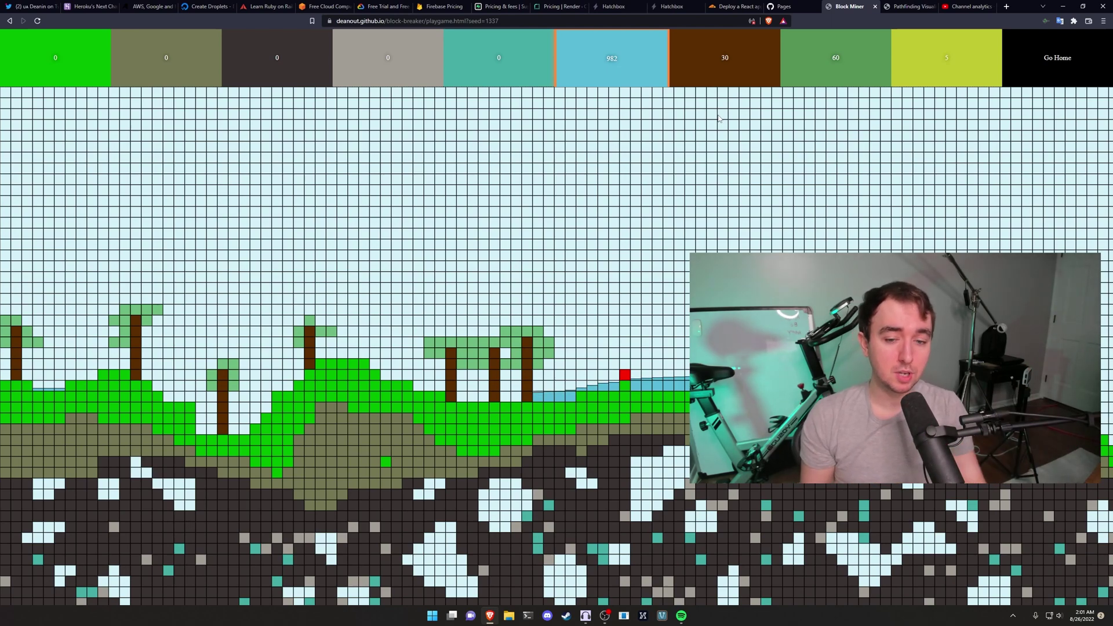
left_click_drag(679, 394, 679, 452)
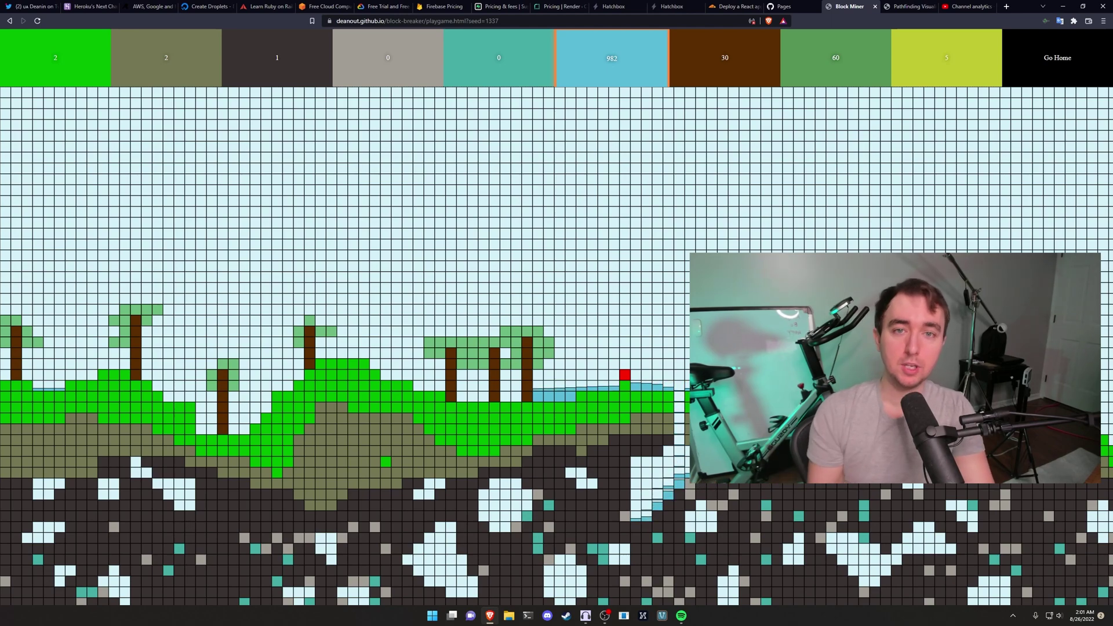
Return to the game's home page and reopen the game with seed 1337.
left_click(1050, 69)
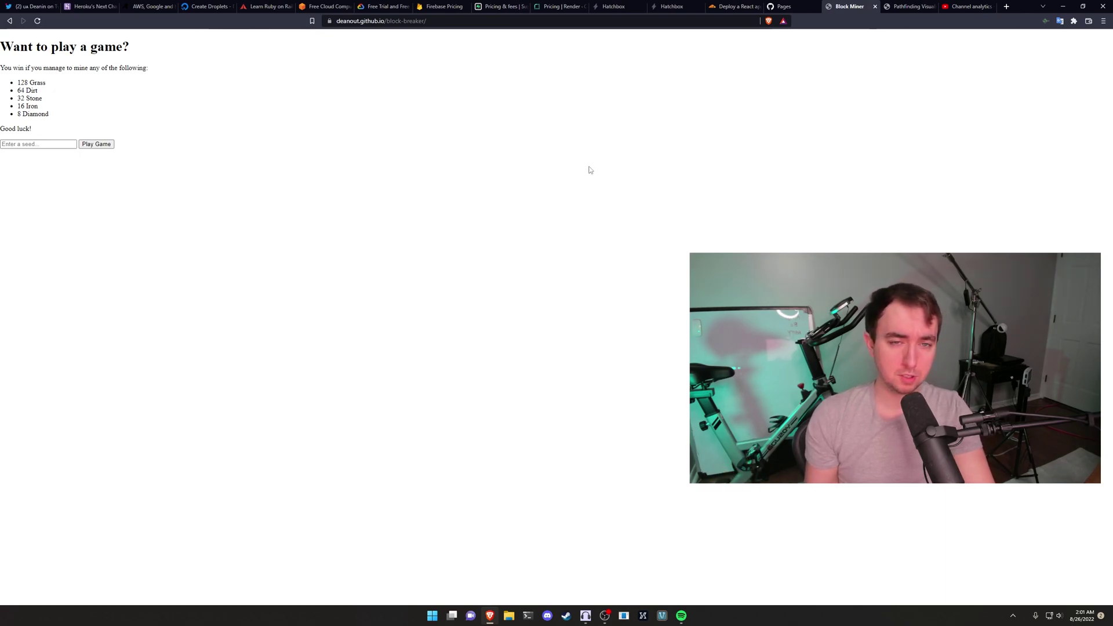
left_click_drag(449, 21, 404, 21)
left_click(553, 82)
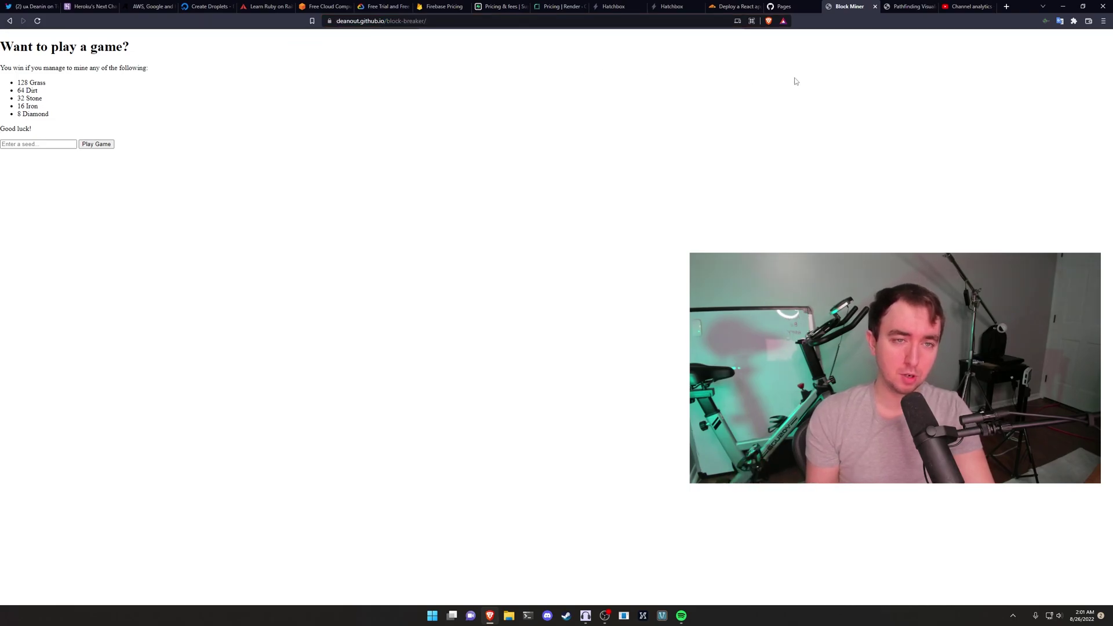
key("Return")
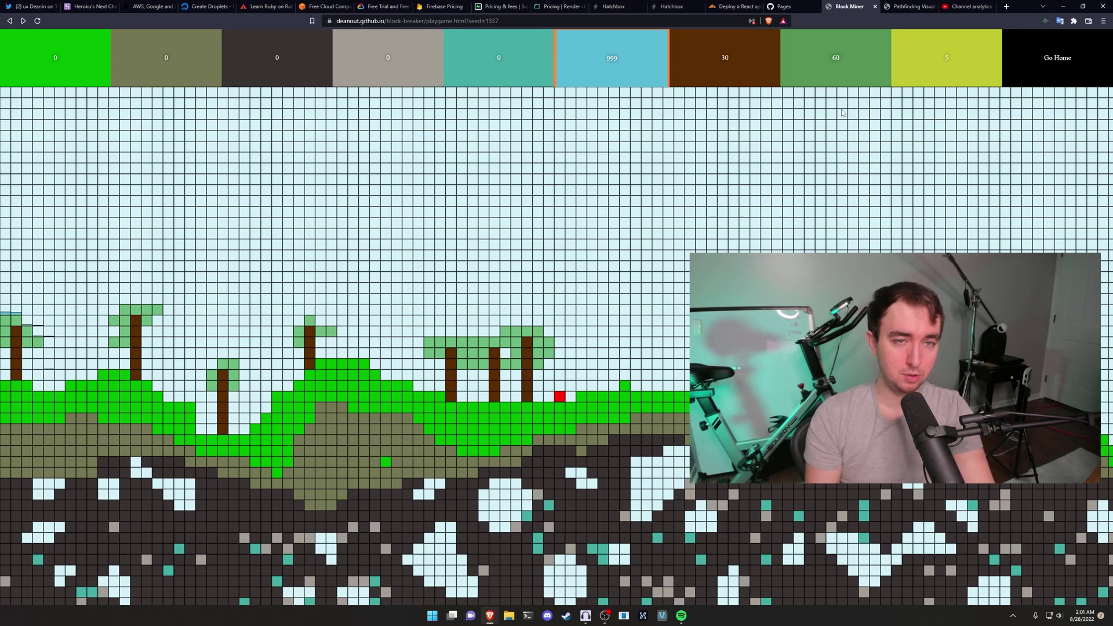
Show the Pathfinding Visualizer's Dijkstra terrain demo and browse its terrain types and search algorithms.
left_click(907, 6)
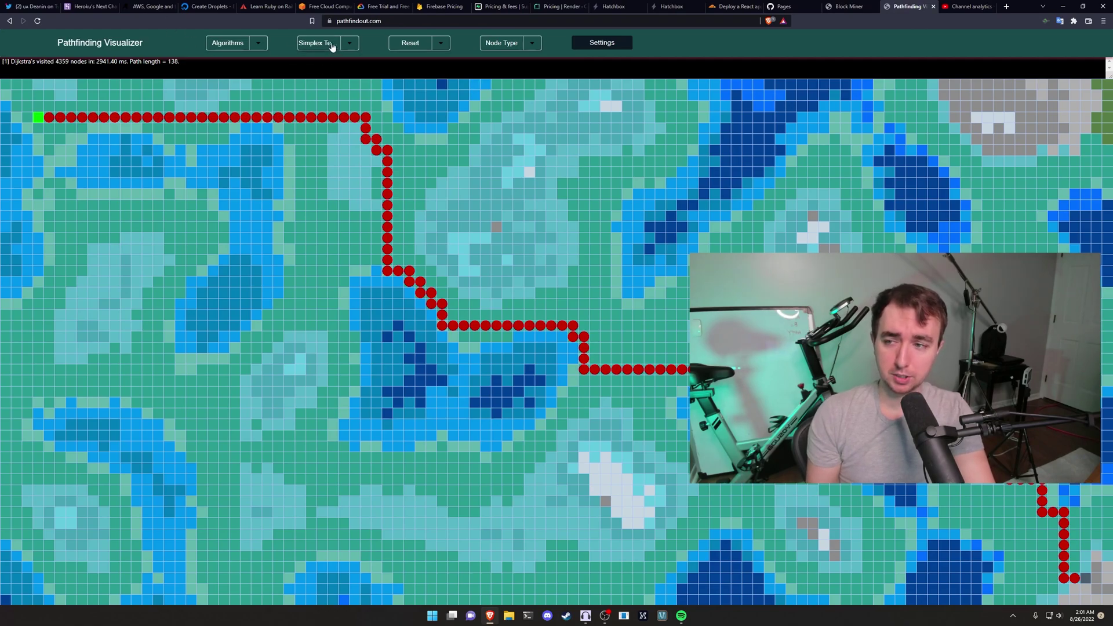
left_click(350, 46)
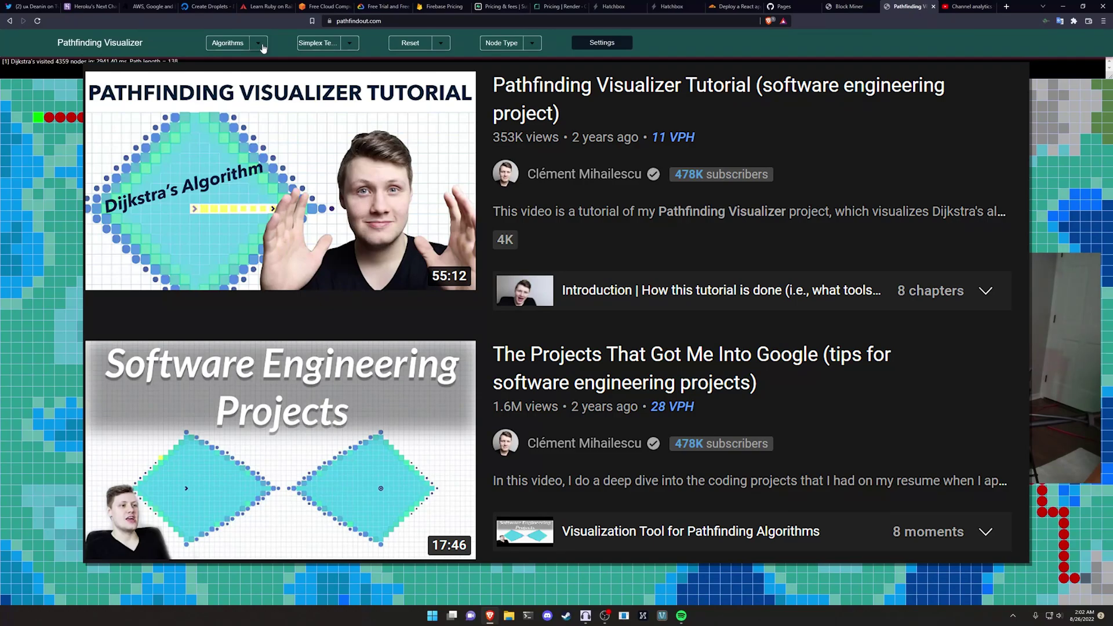
left_click(261, 45)
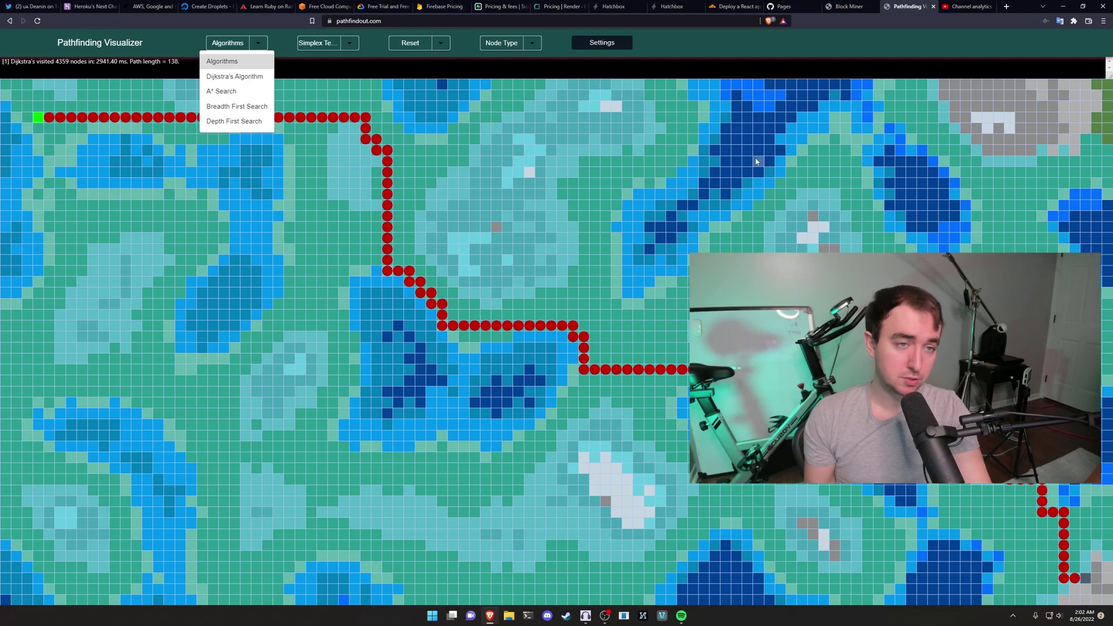
Choose A* Search, visiting 4286 nodes in 254.90 ms for a path length of 138.
left_click(264, 91)
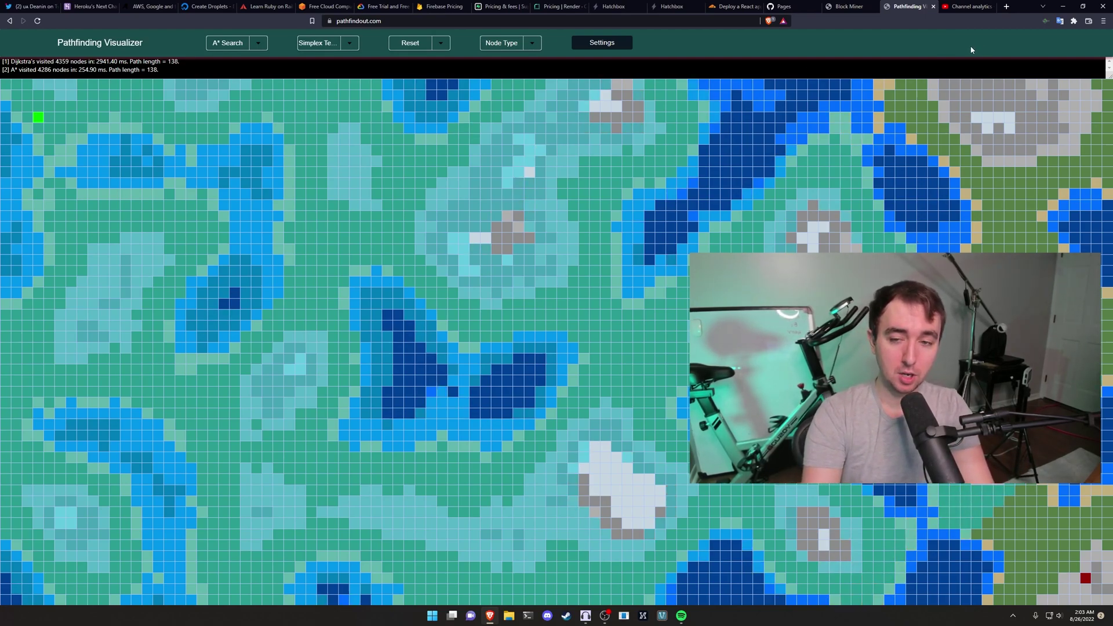
left_click(1102, 21)
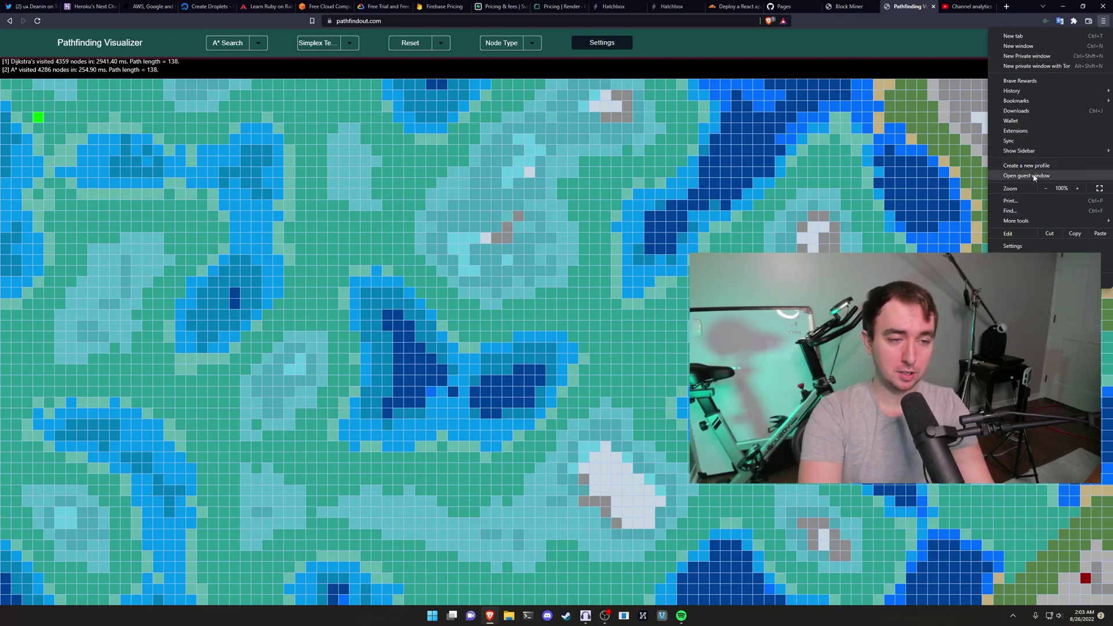
left_click(1037, 56)
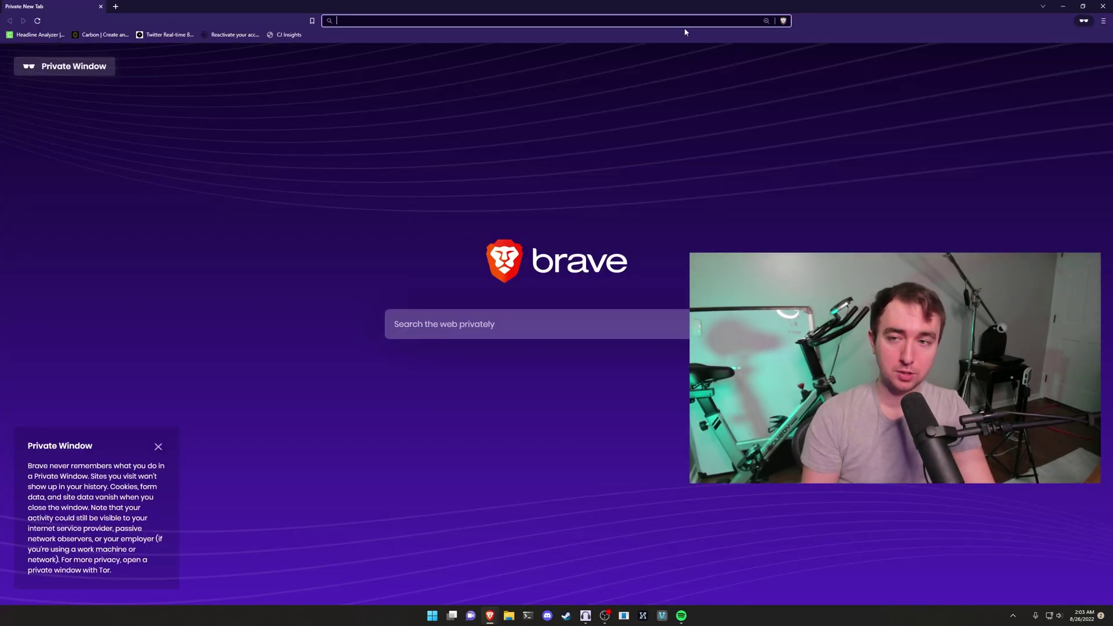
left_click_drag(715, 4, 658, 57)
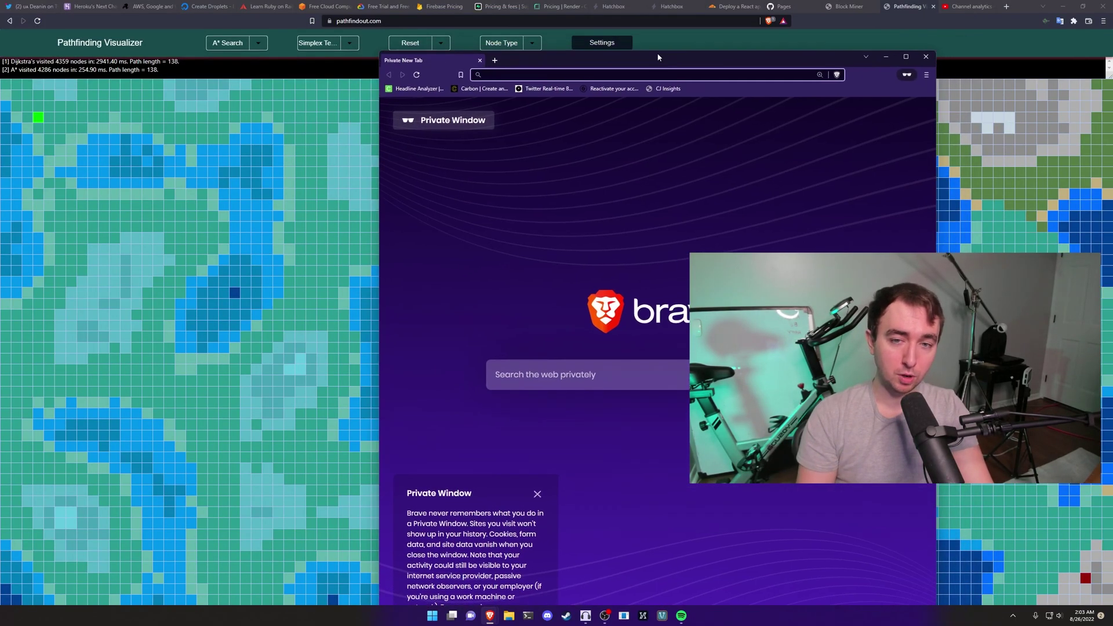
left_click(927, 58)
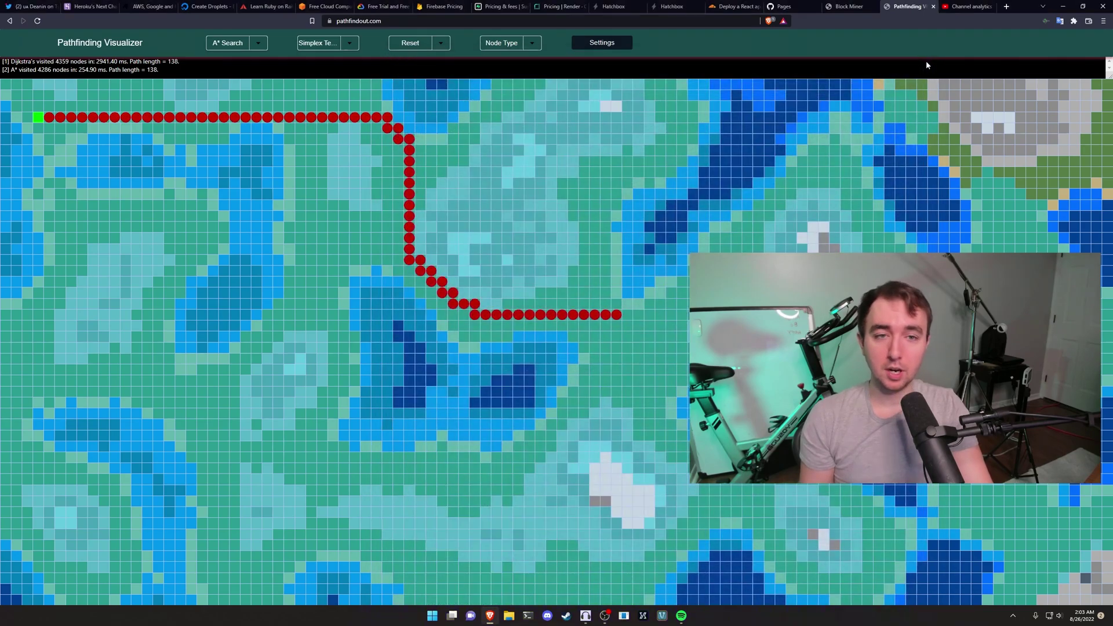
In the YouTube Studio tab, filter the channel's comments to the Held for review list.
left_click(965, 7)
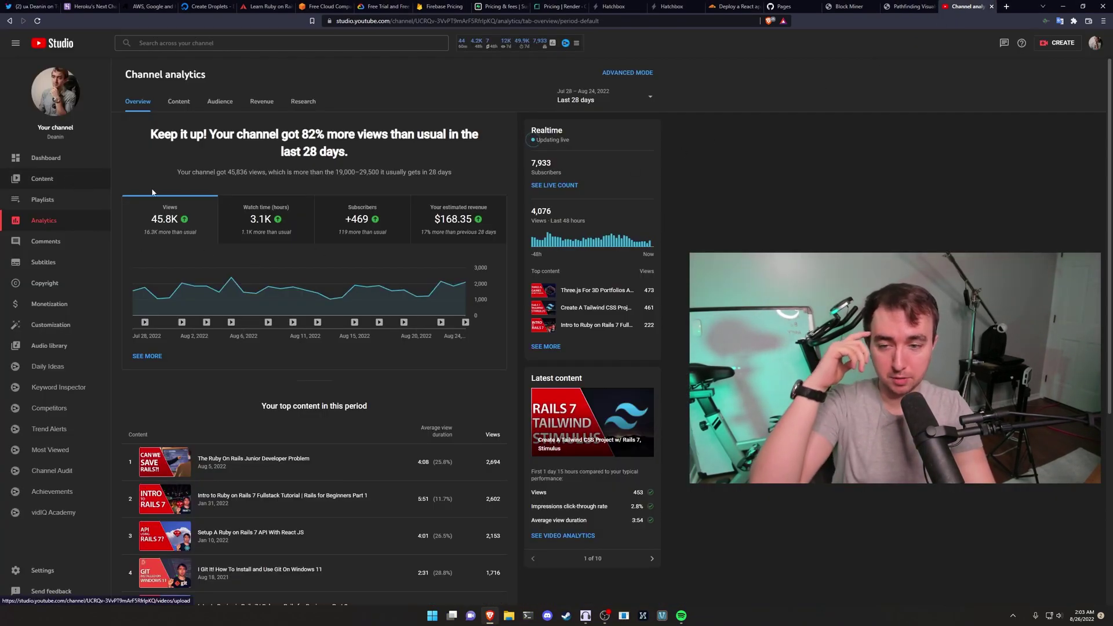
left_click(39, 179)
left_click(103, 241)
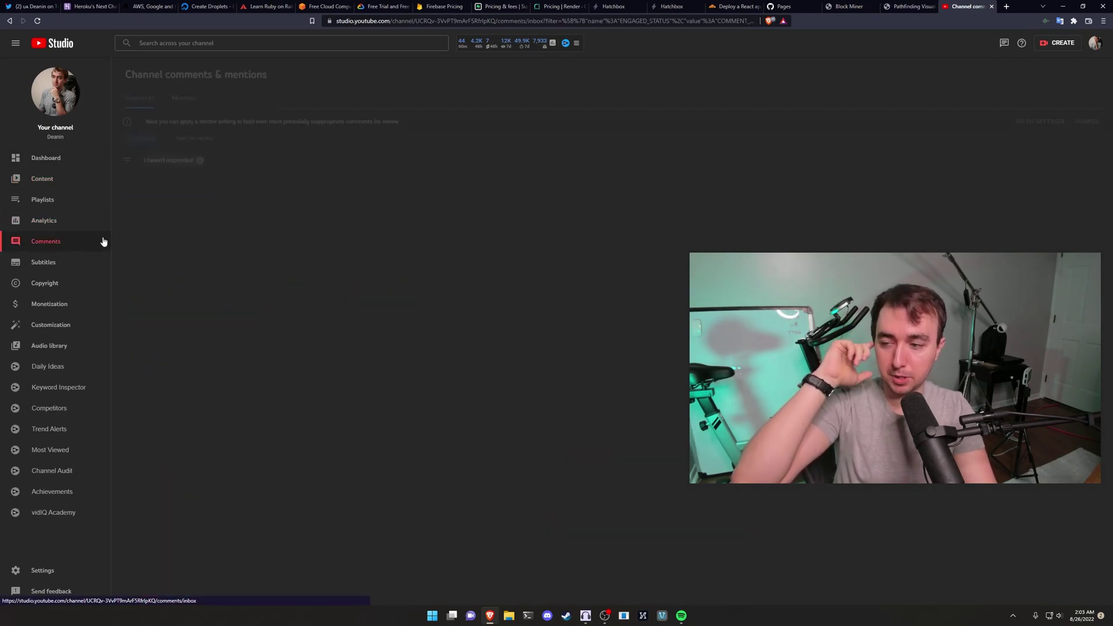
left_click(201, 148)
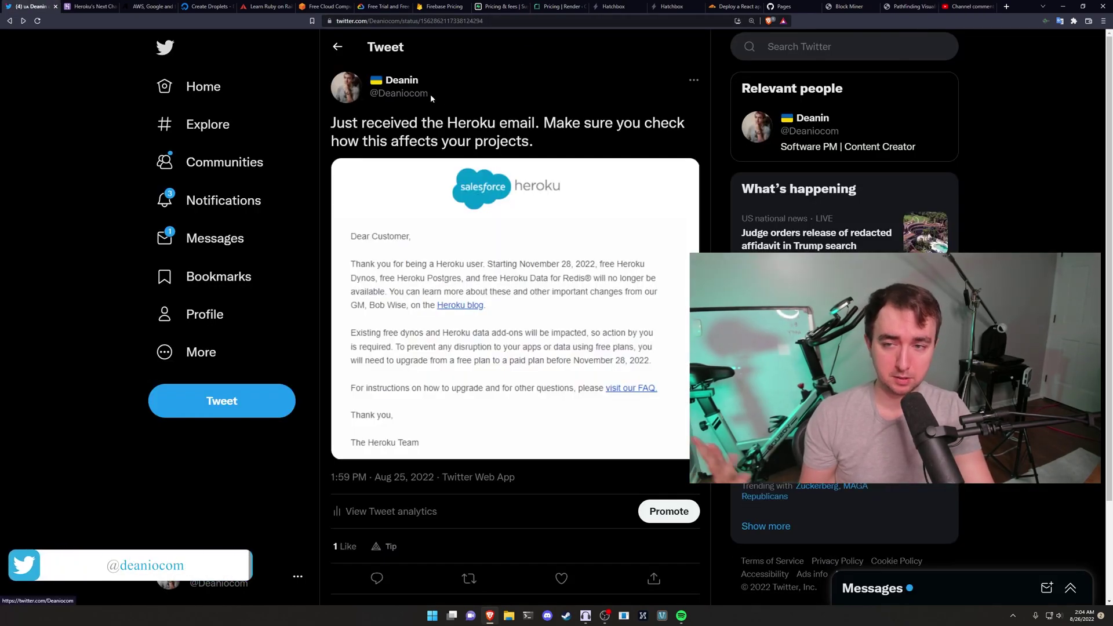
left_click(967, 6)
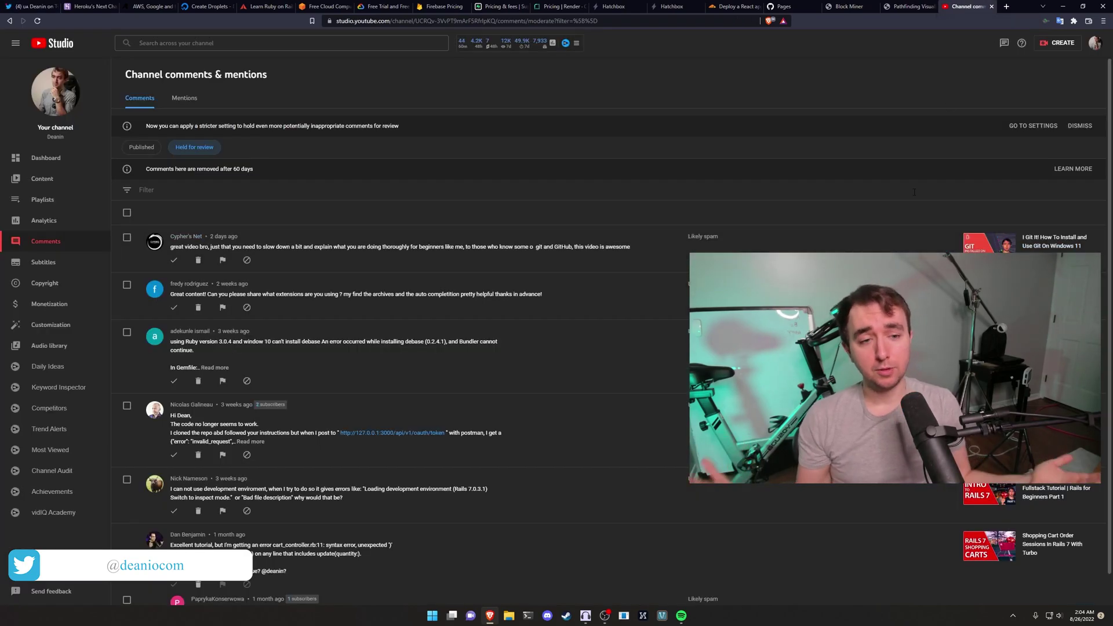